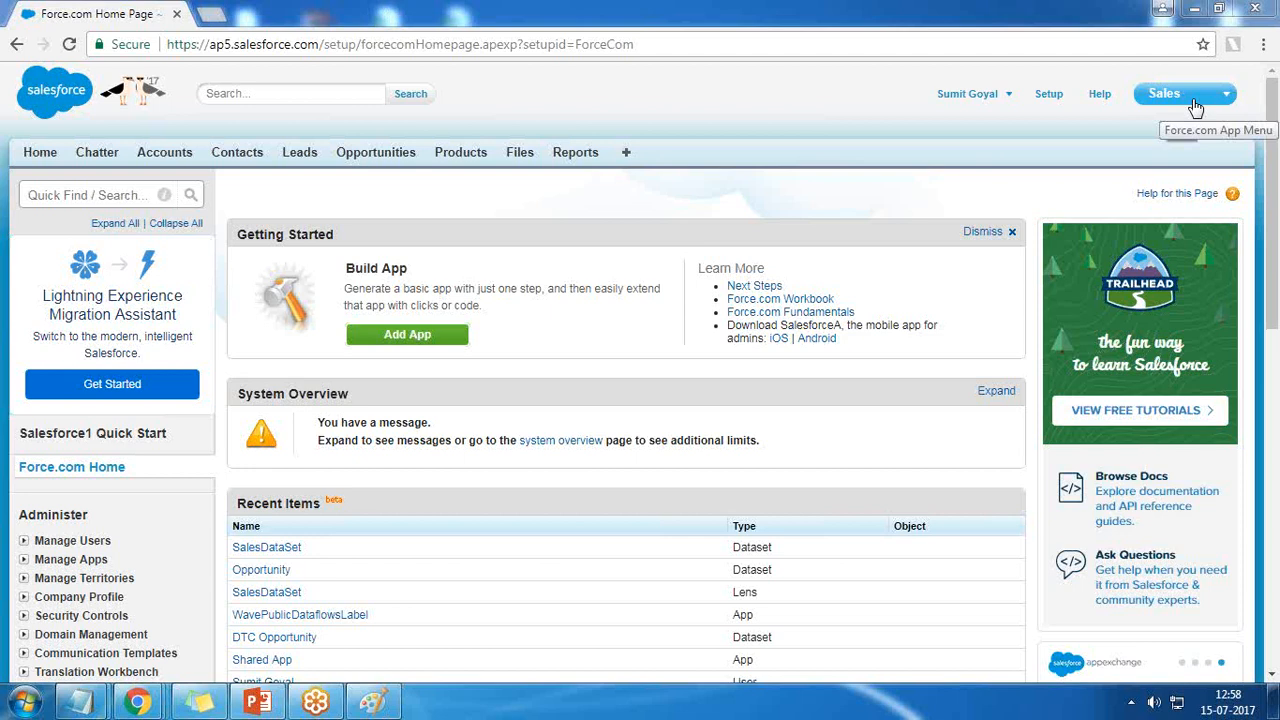
Step: Open AppExchange from the Force.com home page and search its apps for Informatica
click(1195, 100)
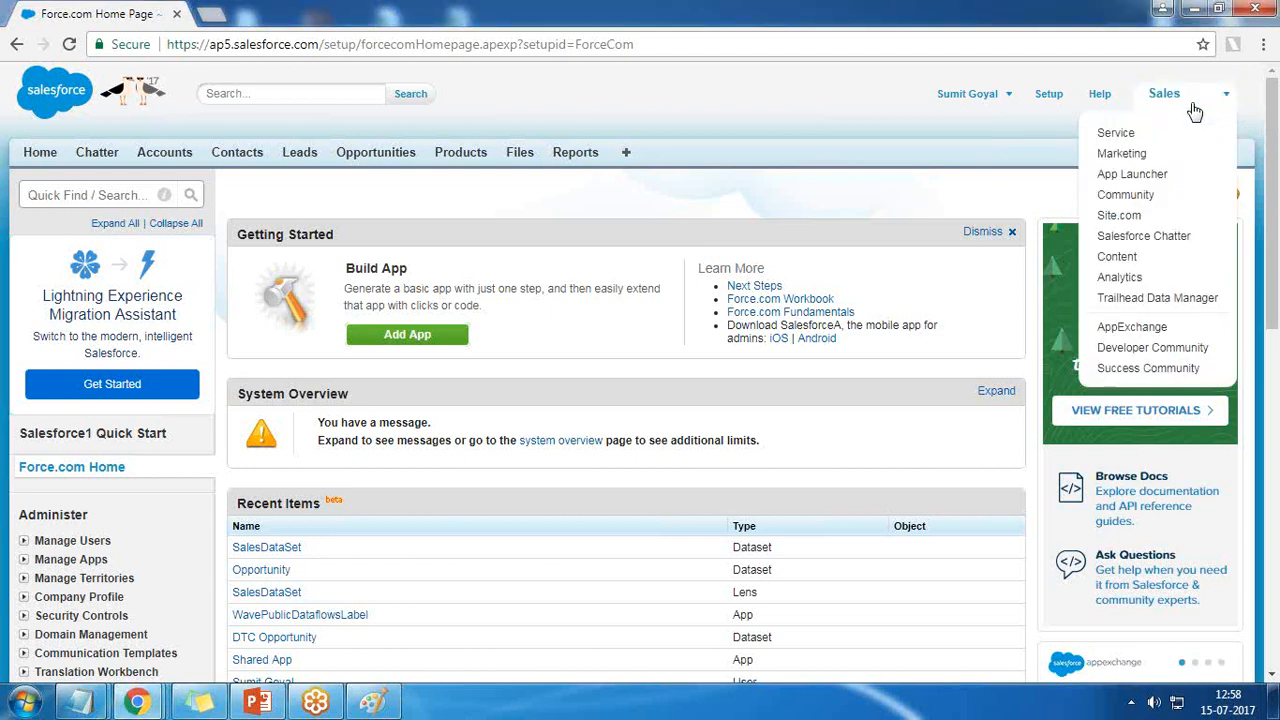
click(1132, 328)
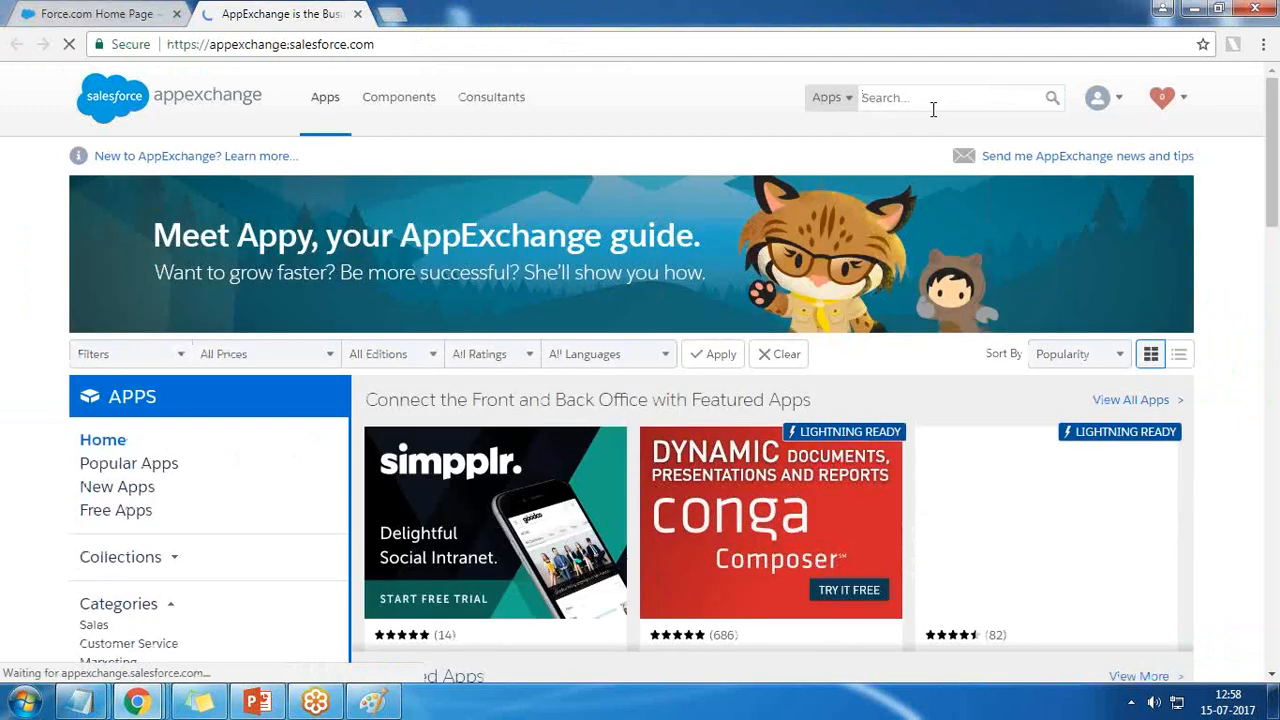
click(933, 110)
text(Infroa)
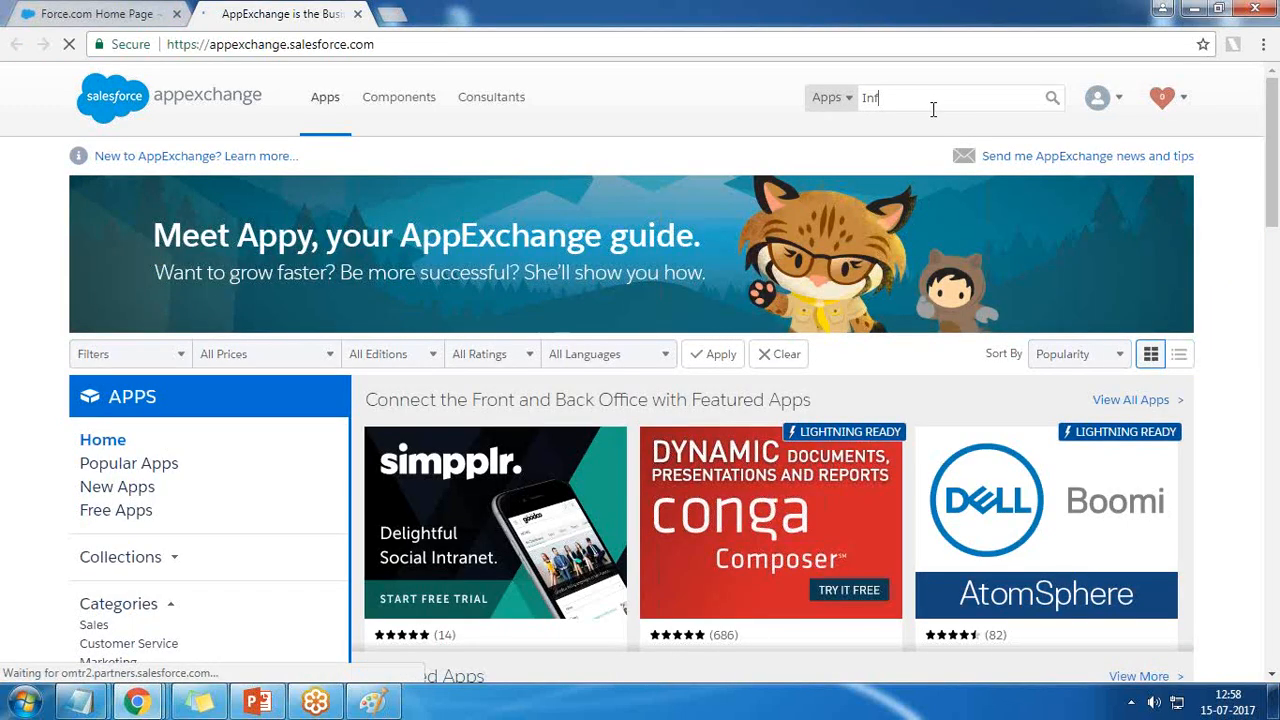
text(matica)
key(Return)
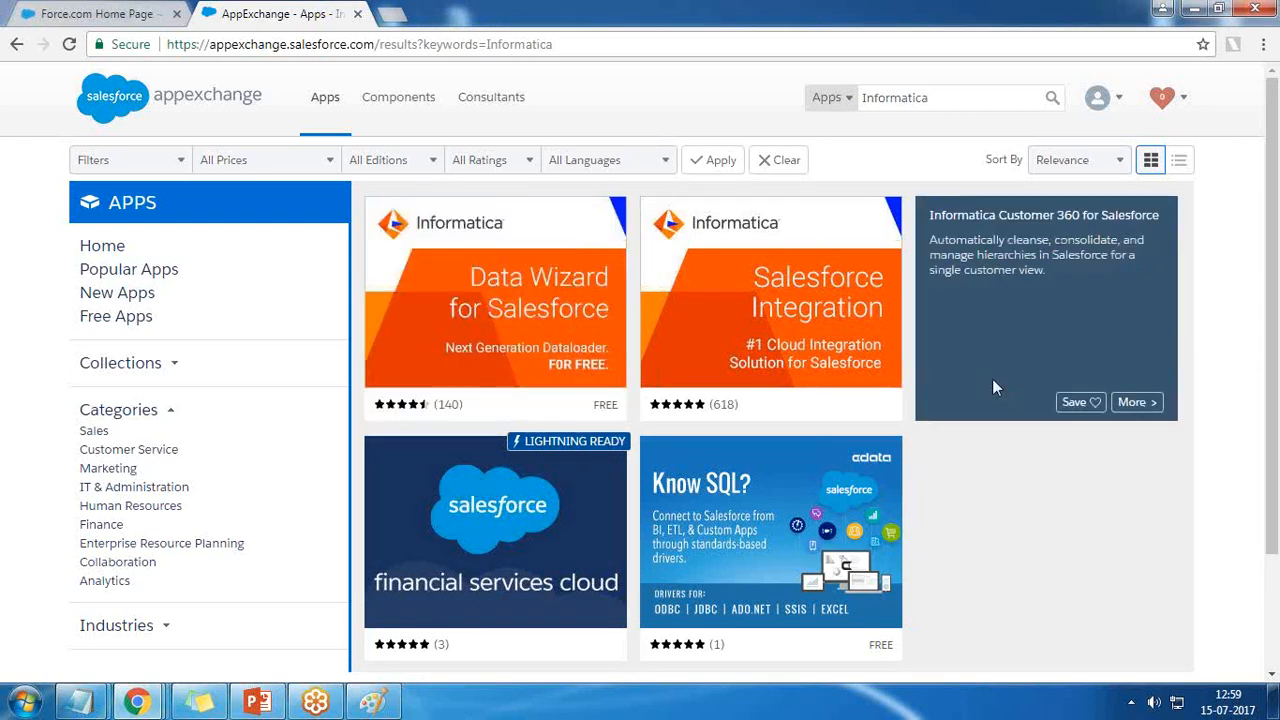
Step: Open the Informatica Cloud Data Wizard listing and review its pricing and overview details
mouse_move(437, 238)
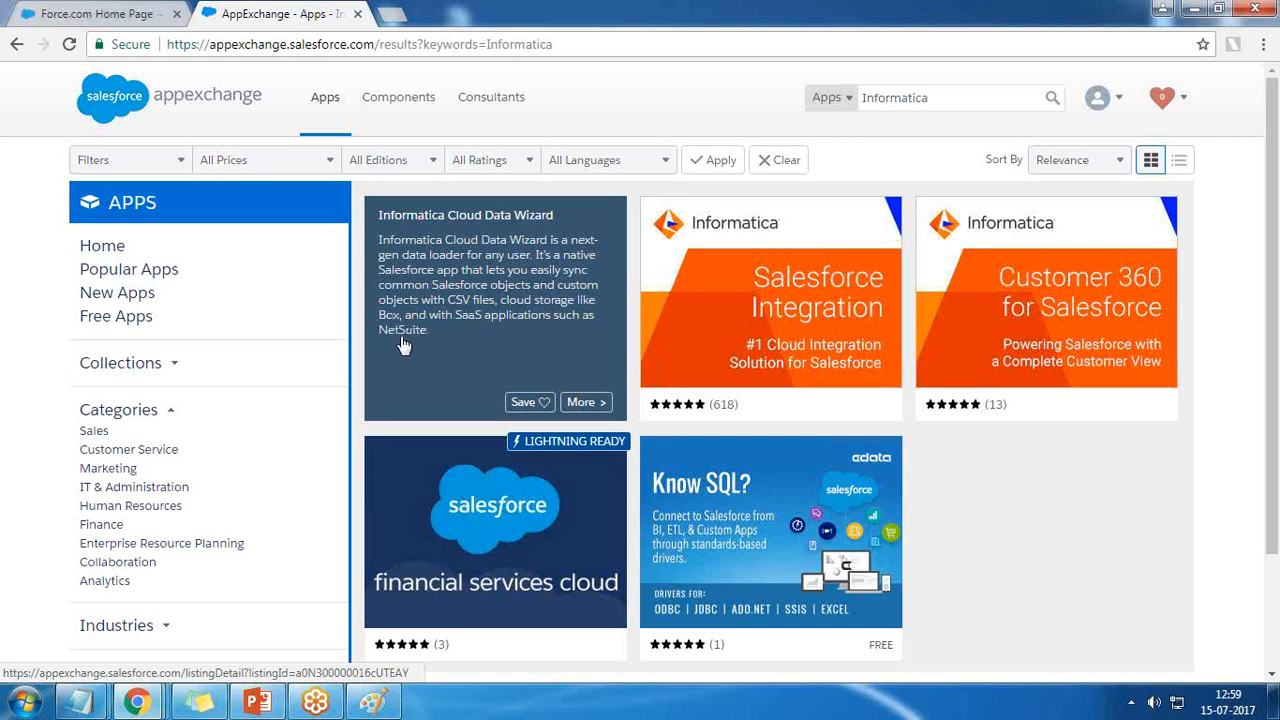
click(511, 299)
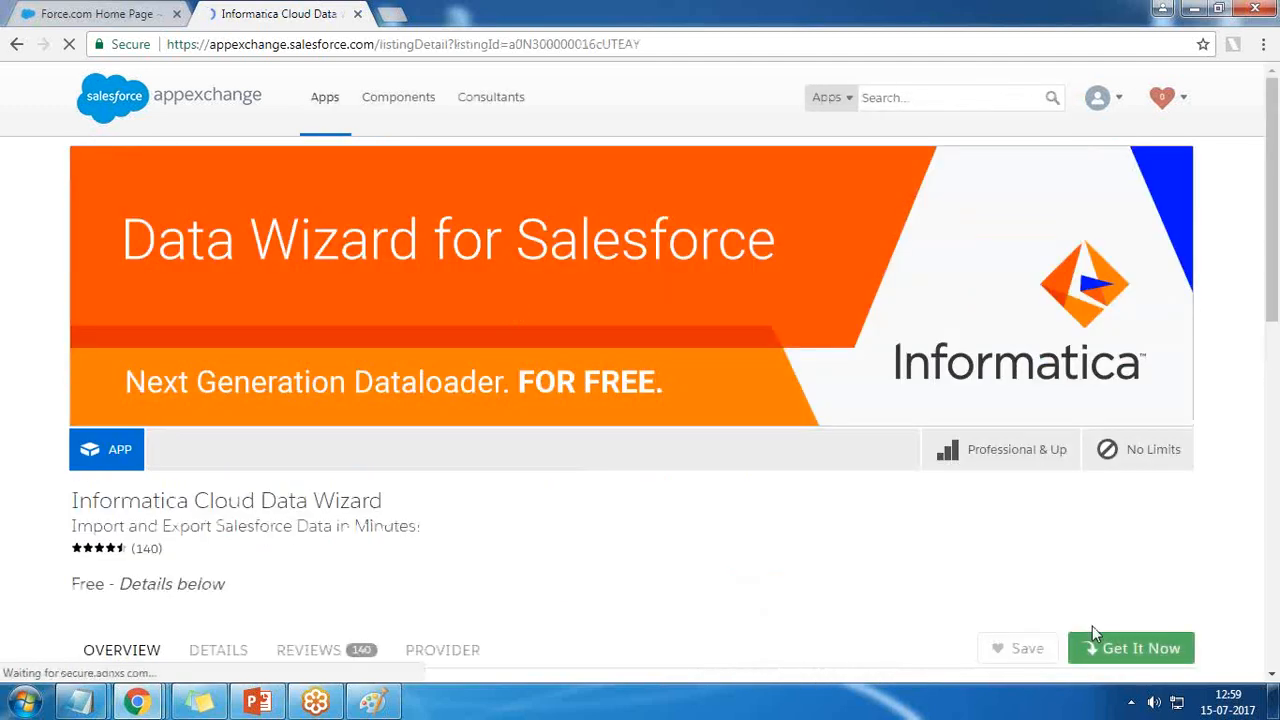
scroll(1097, 551, down, 2)
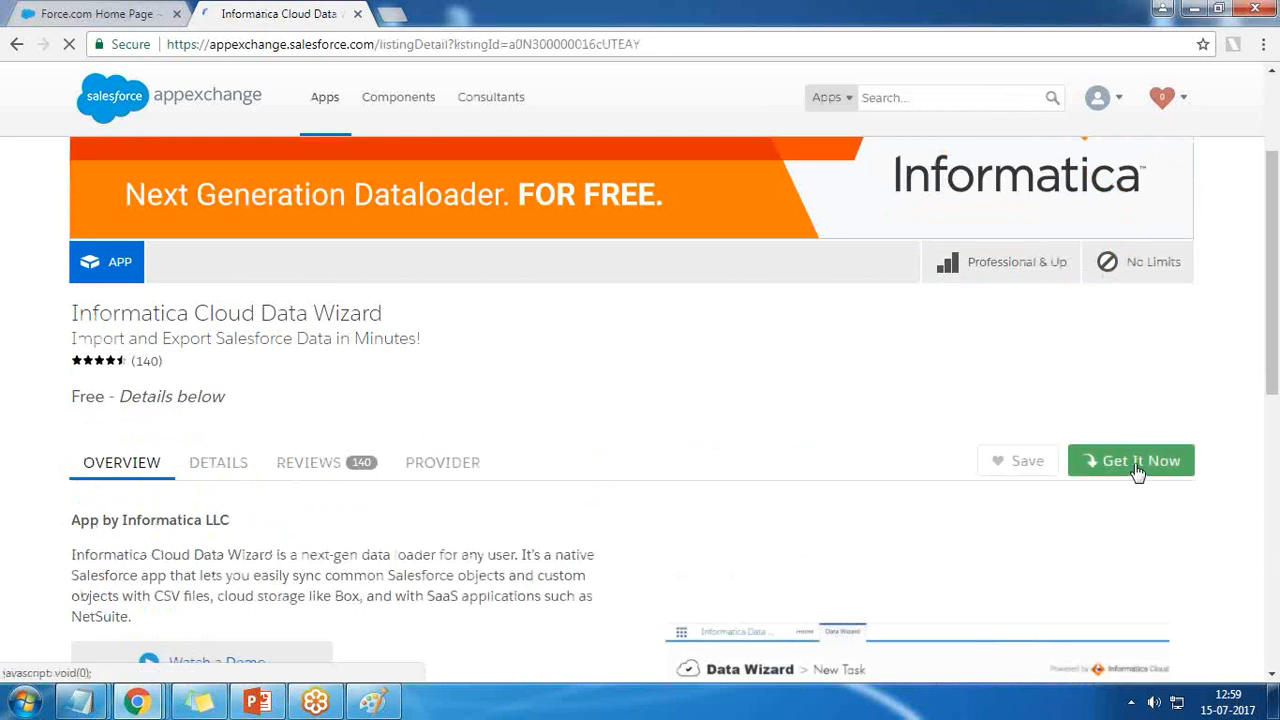
drag(69, 398, 225, 397)
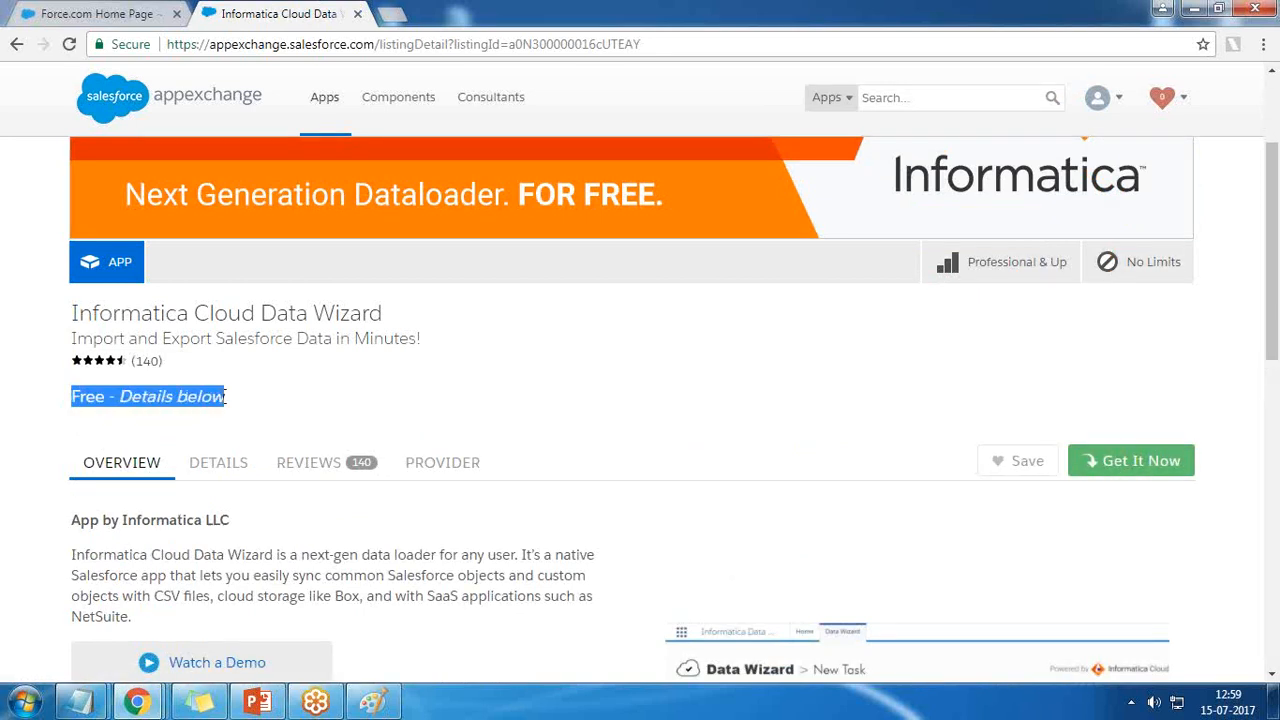
scroll(255, 450, down, 3)
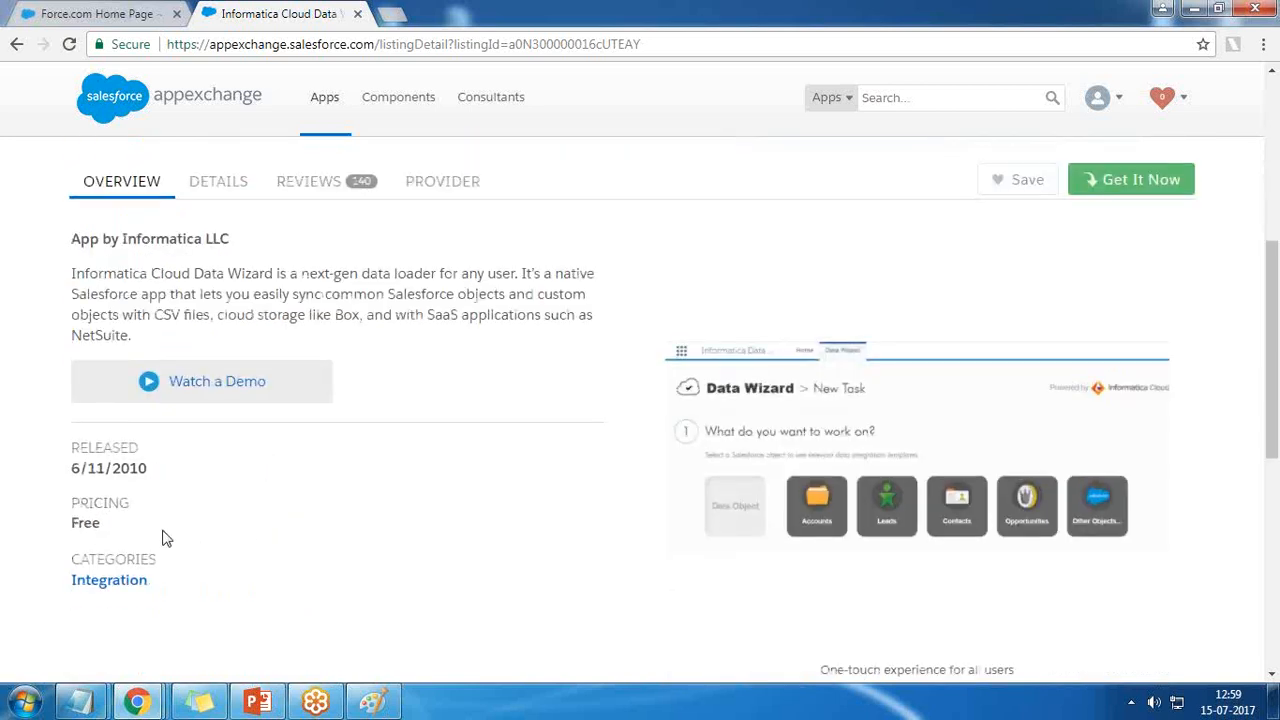
drag(72, 524, 105, 523)
scroll(326, 624, down, 2)
scroll(326, 622, up, 4)
scroll(326, 372, up, 3)
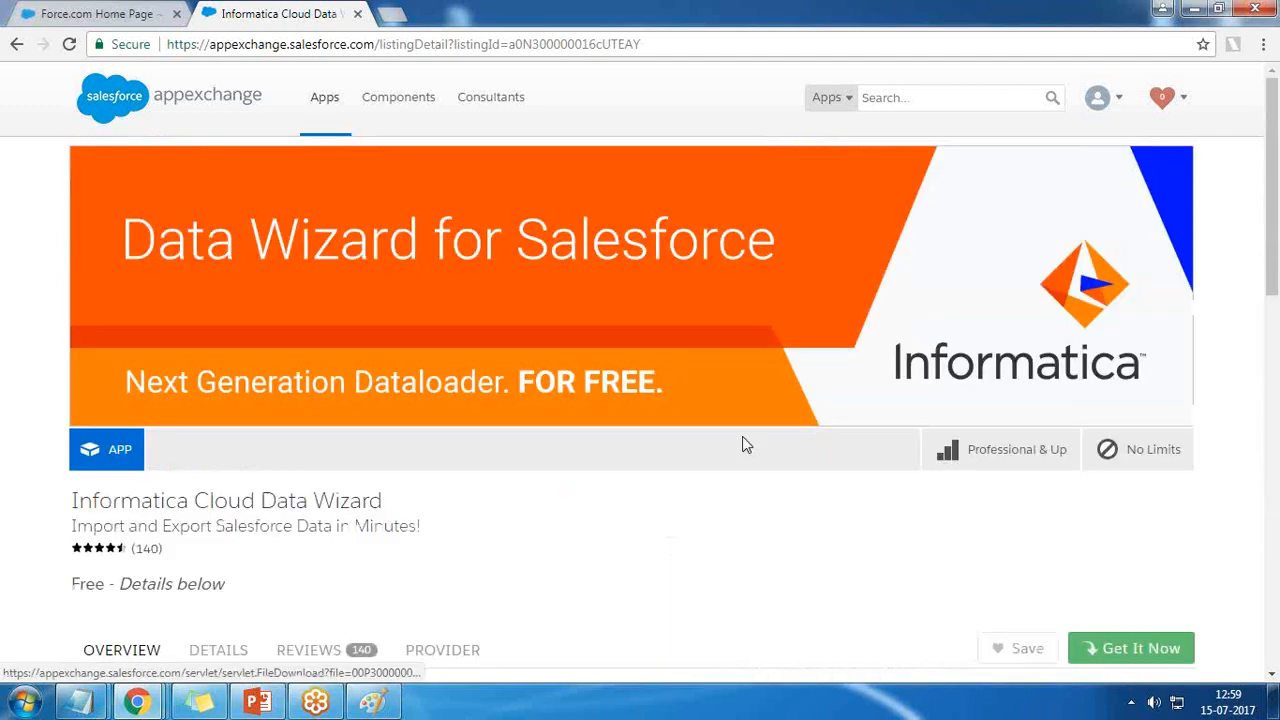
Step: Get the Informatica Cloud Data Wizard app and choose to install it in production
scroll(1140, 651, down, 1)
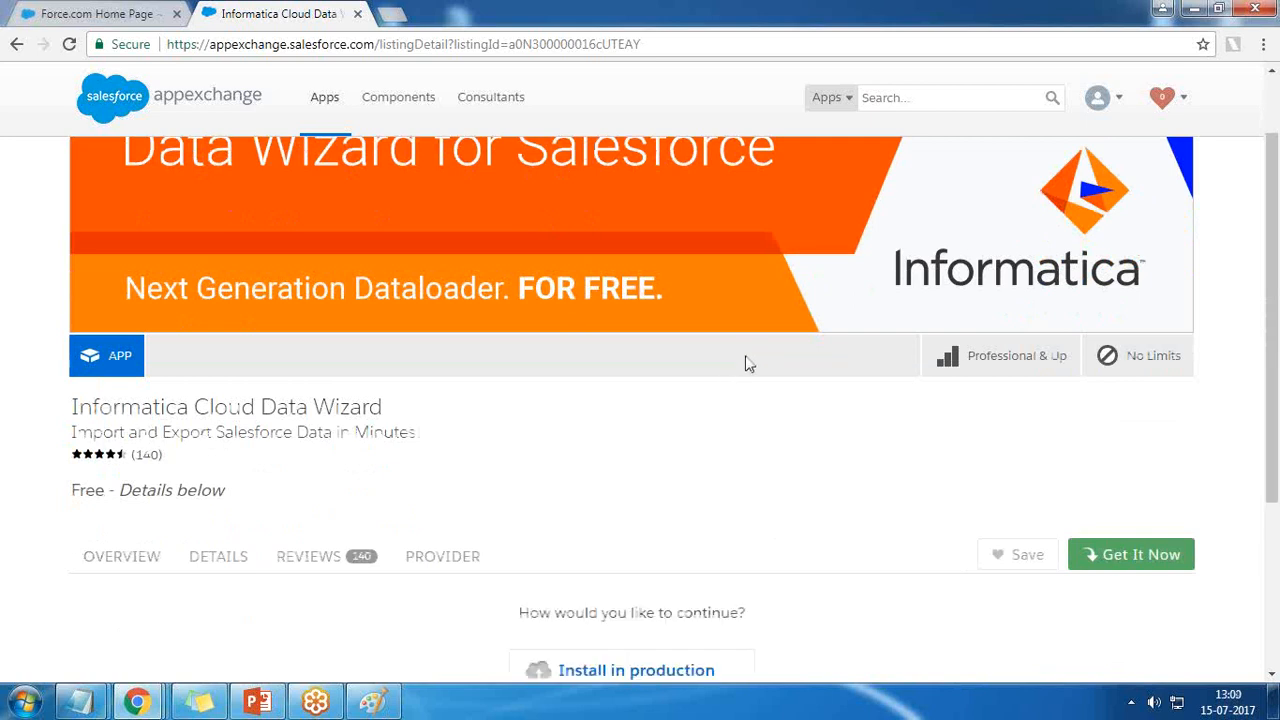
scroll(985, 495, down, 3)
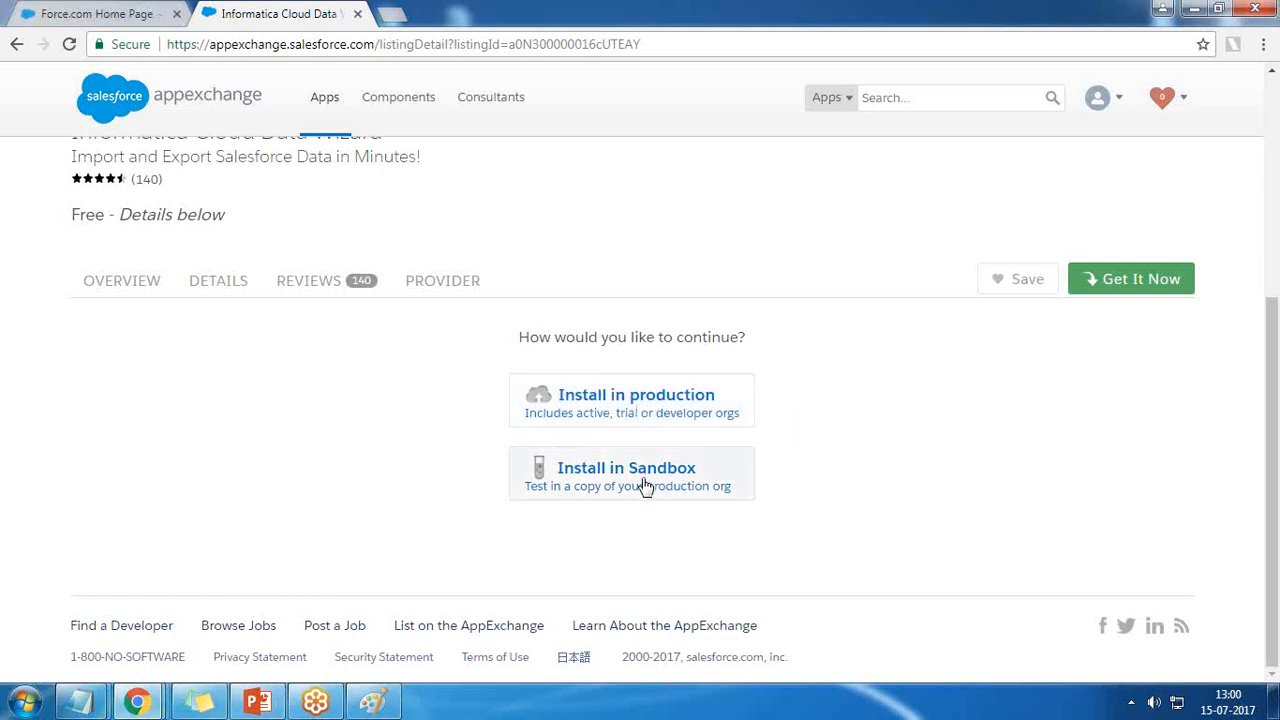
click(638, 412)
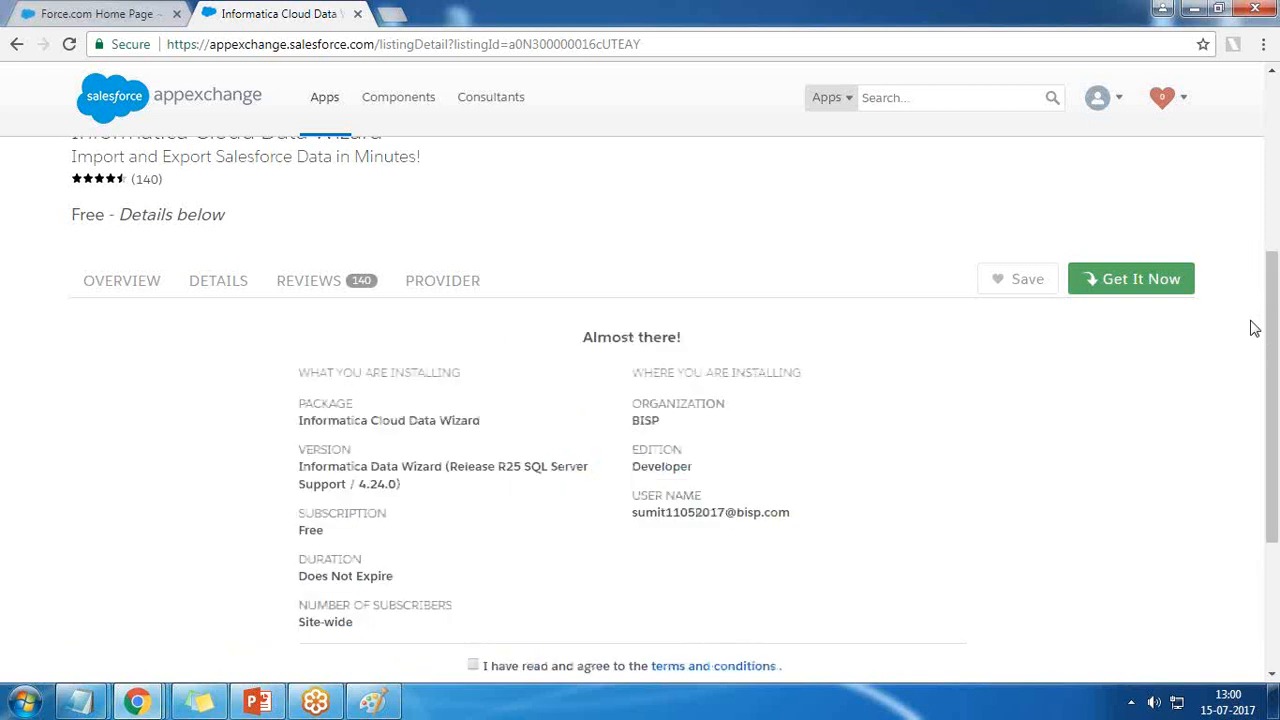
Step: Review the package and organization details, agree to the terms and conditions, and confirm the installation
scroll(757, 429, down, 2)
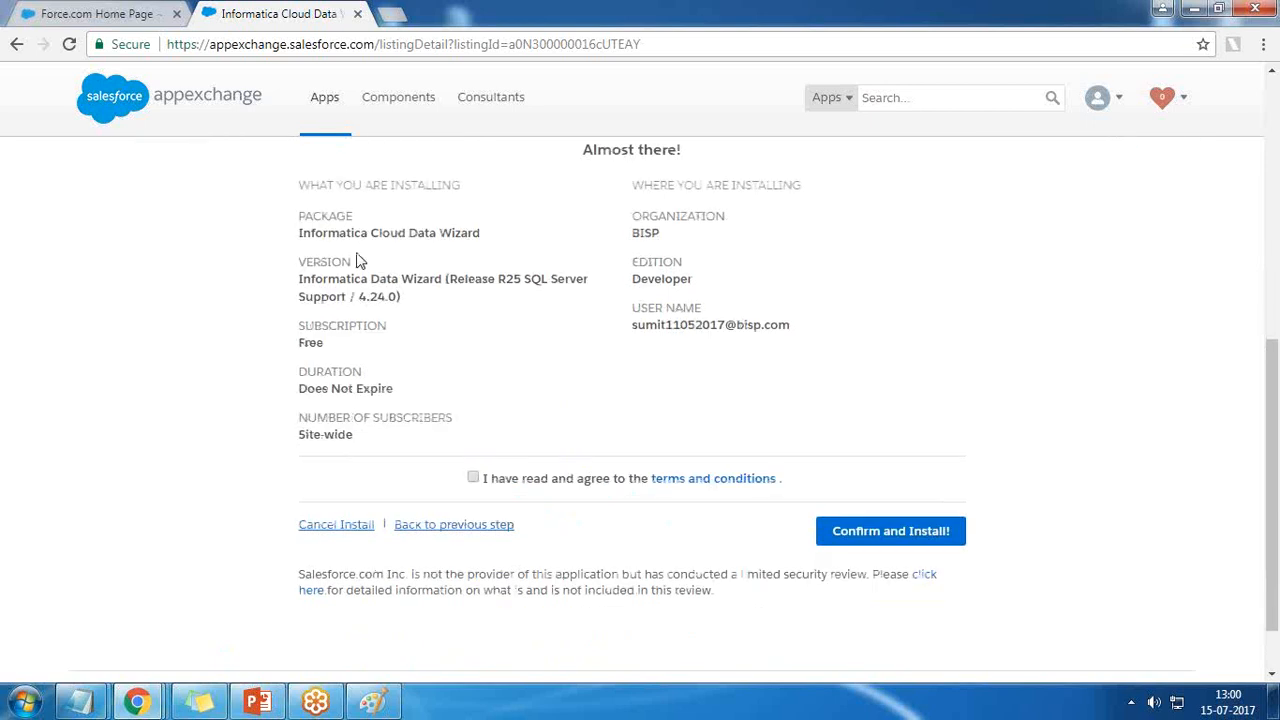
scroll(529, 320, up, 1)
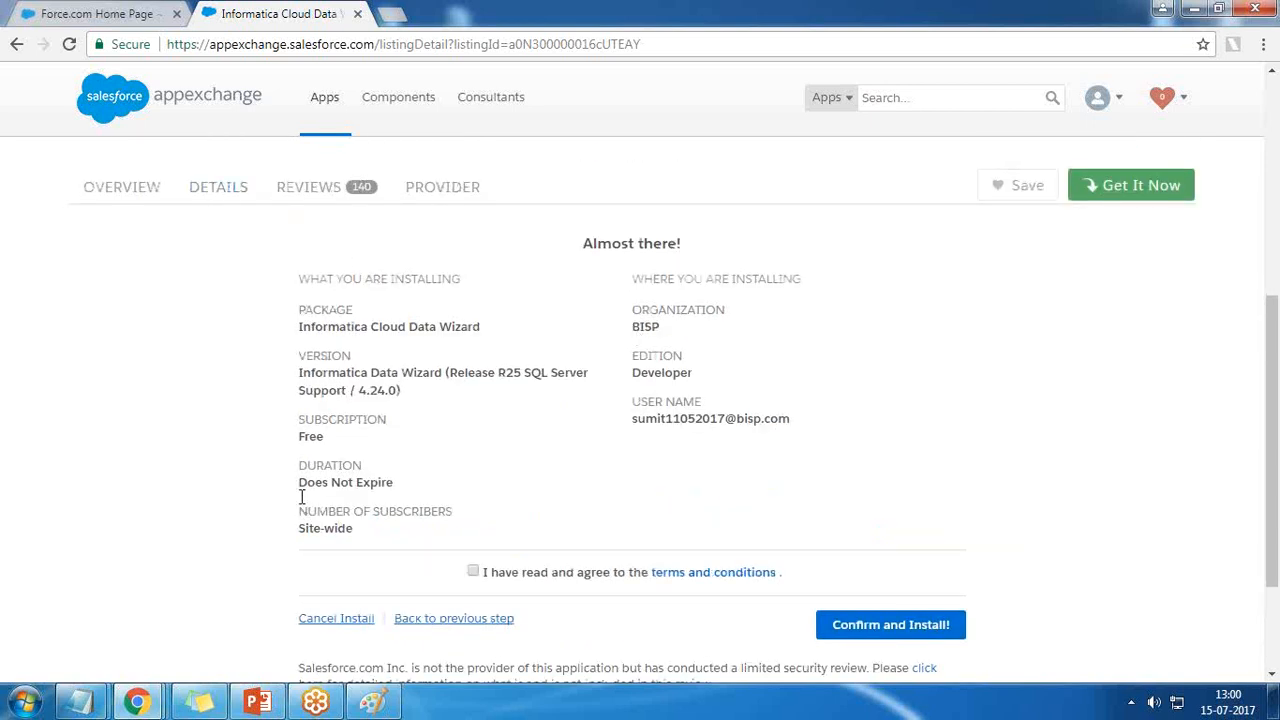
drag(300, 484, 406, 479)
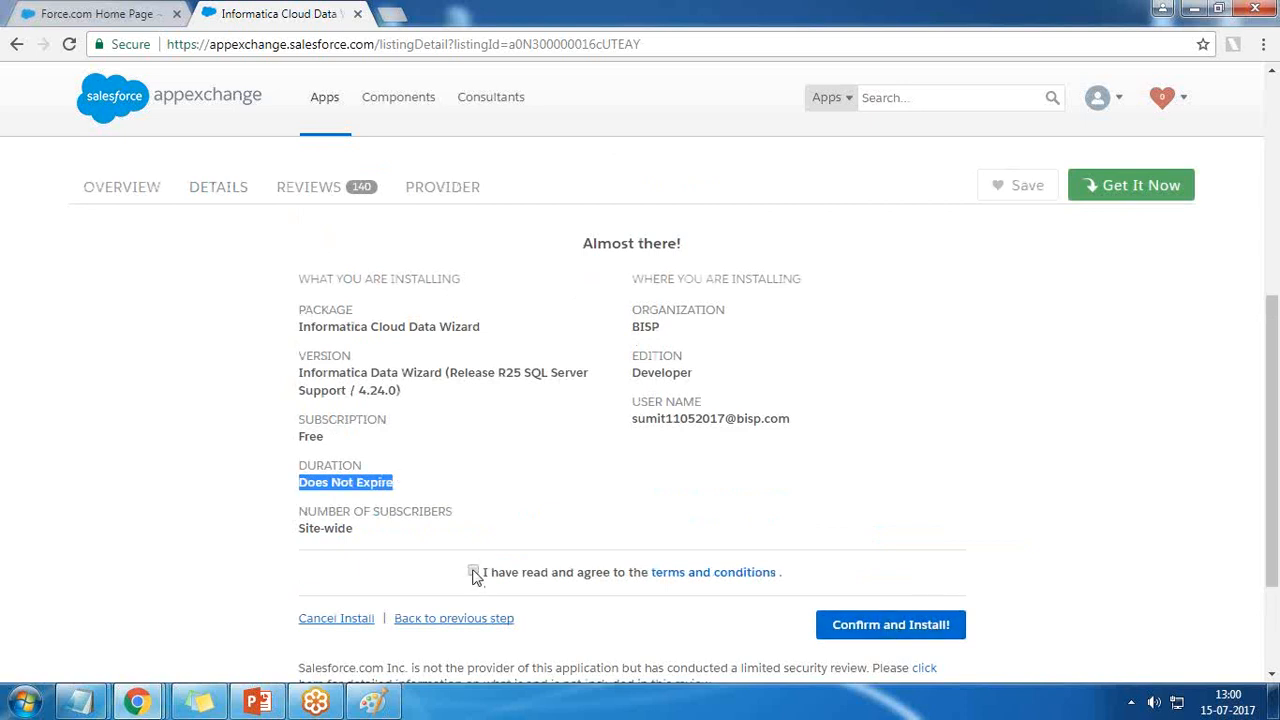
click(905, 628)
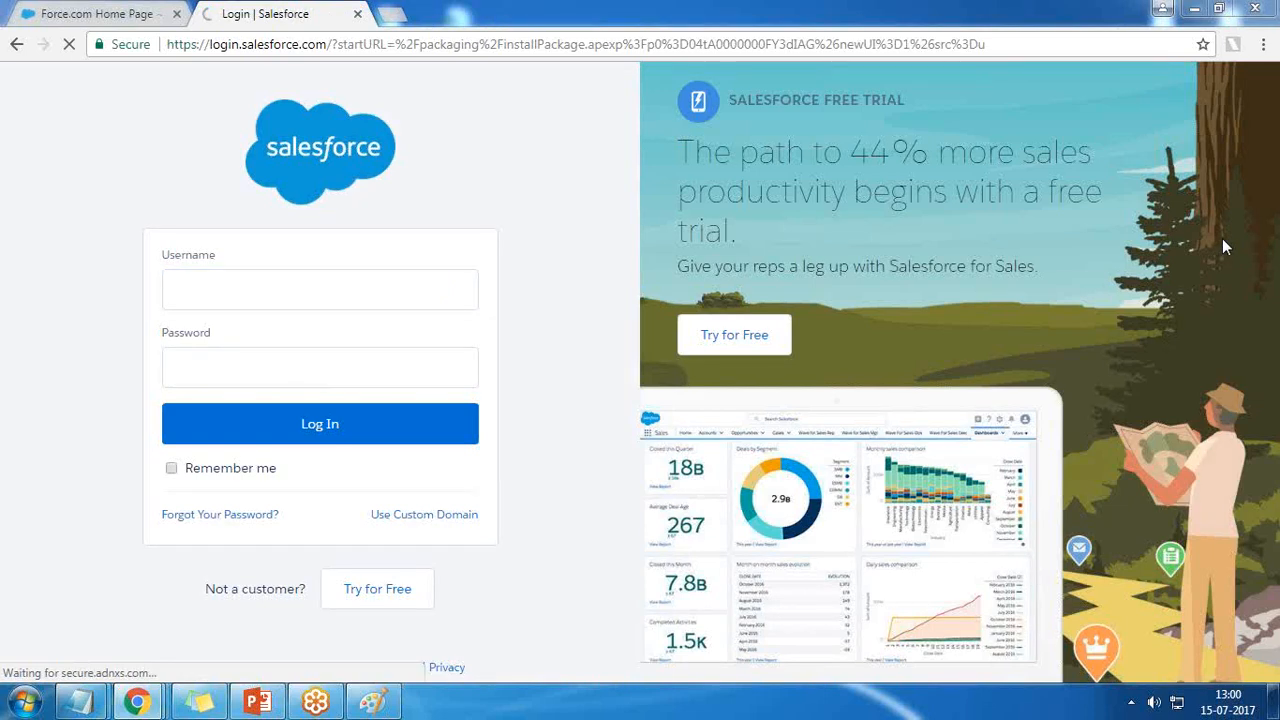
Step: Log in to Salesforce with the account's username and password to continue to the package installer
click(210, 384)
text(********)
click(232, 440)
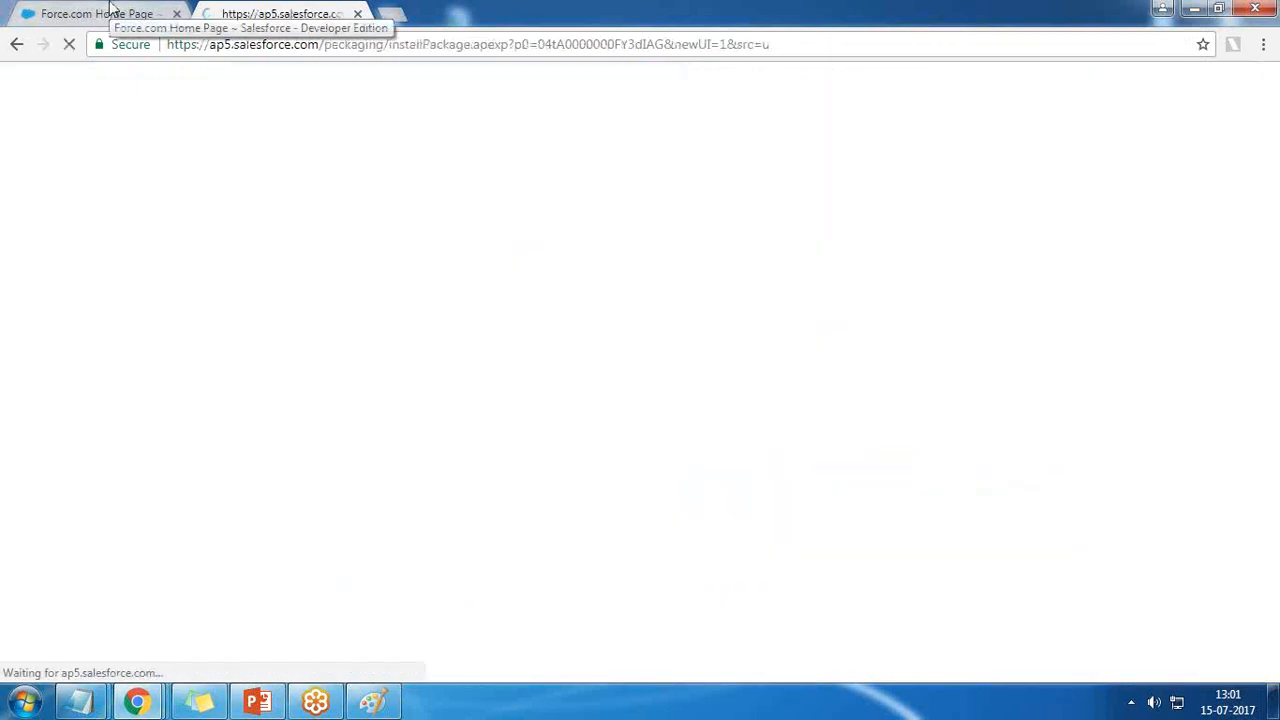
Step: Look up the system administrator's username in the All Users list of the Salesforce setup
click(110, 12)
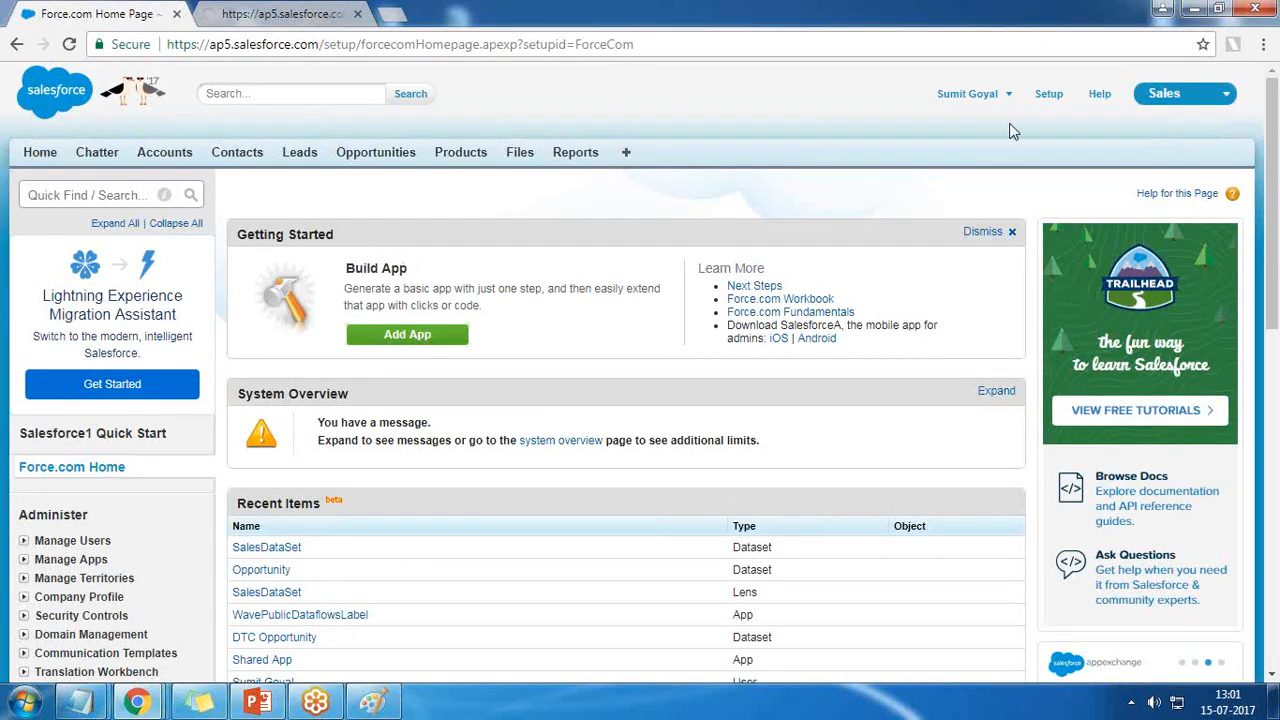
click(967, 93)
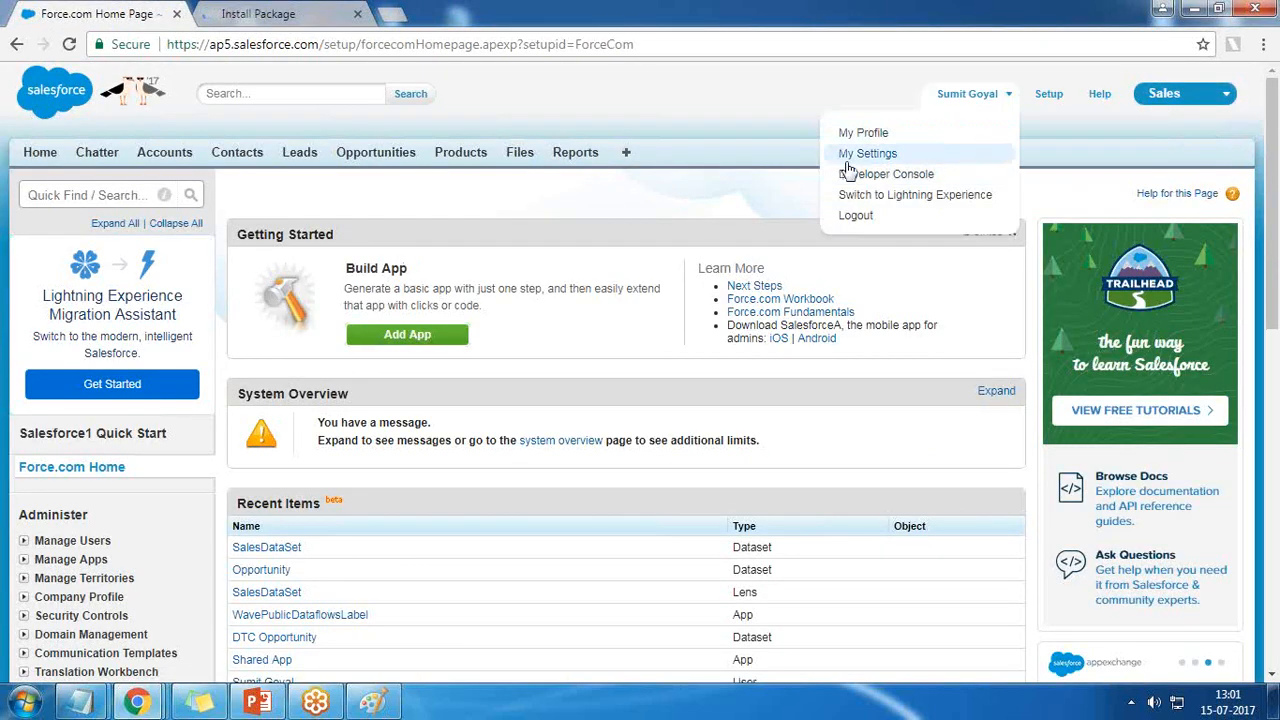
click(23, 541)
click(64, 560)
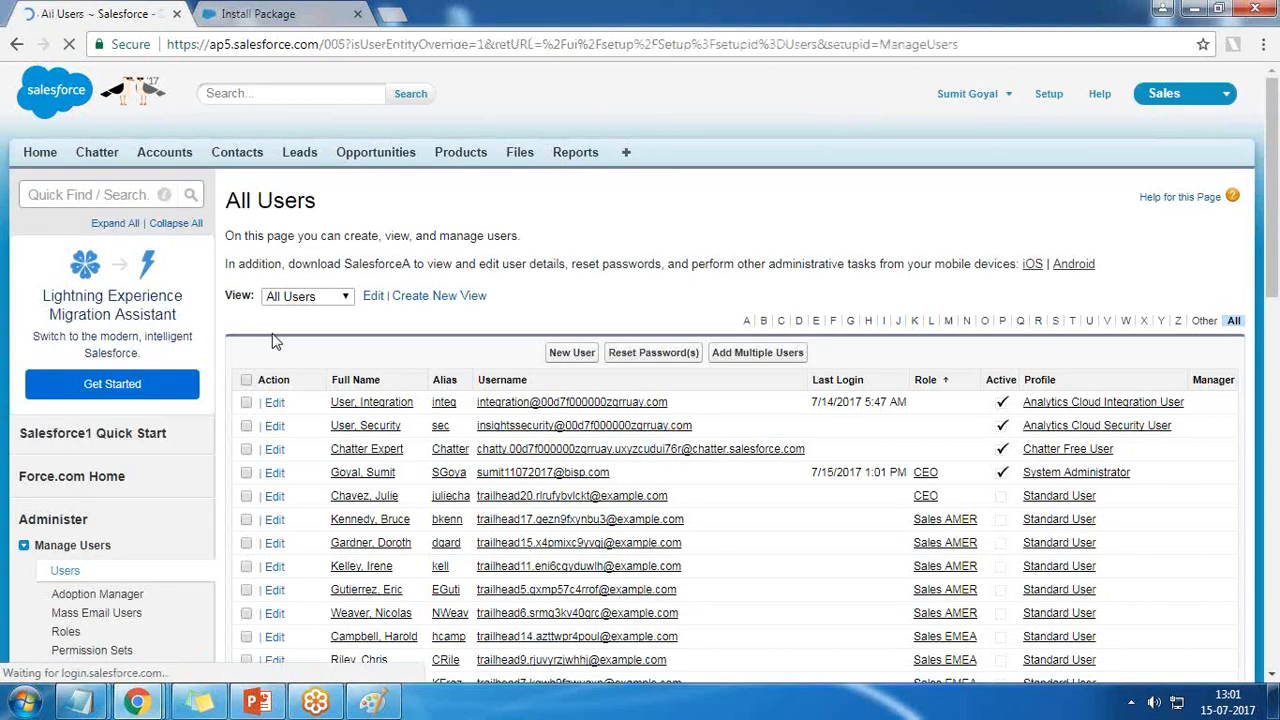
drag(610, 472, 471, 480)
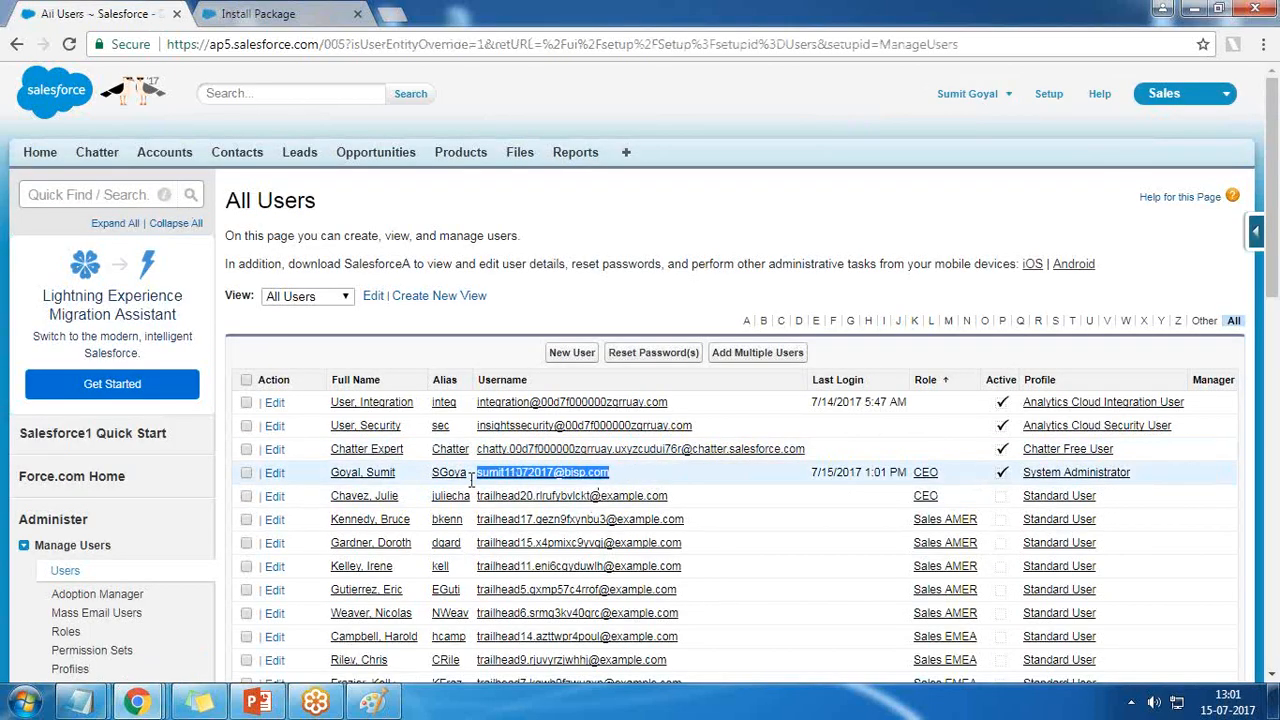
scroll(543, 549, down, 3)
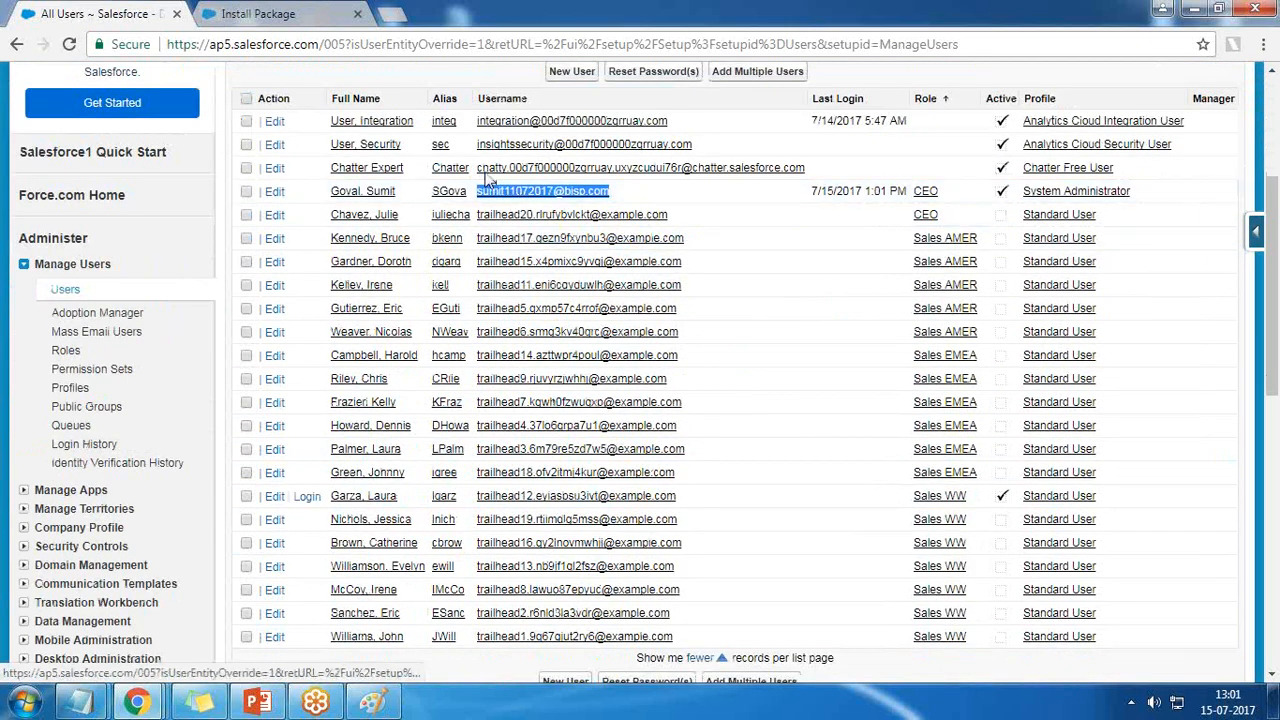
Step: Install Informatica Cloud Data Wizard for all users, granting access to the third-party web sites, and finish the installer
click(288, 13)
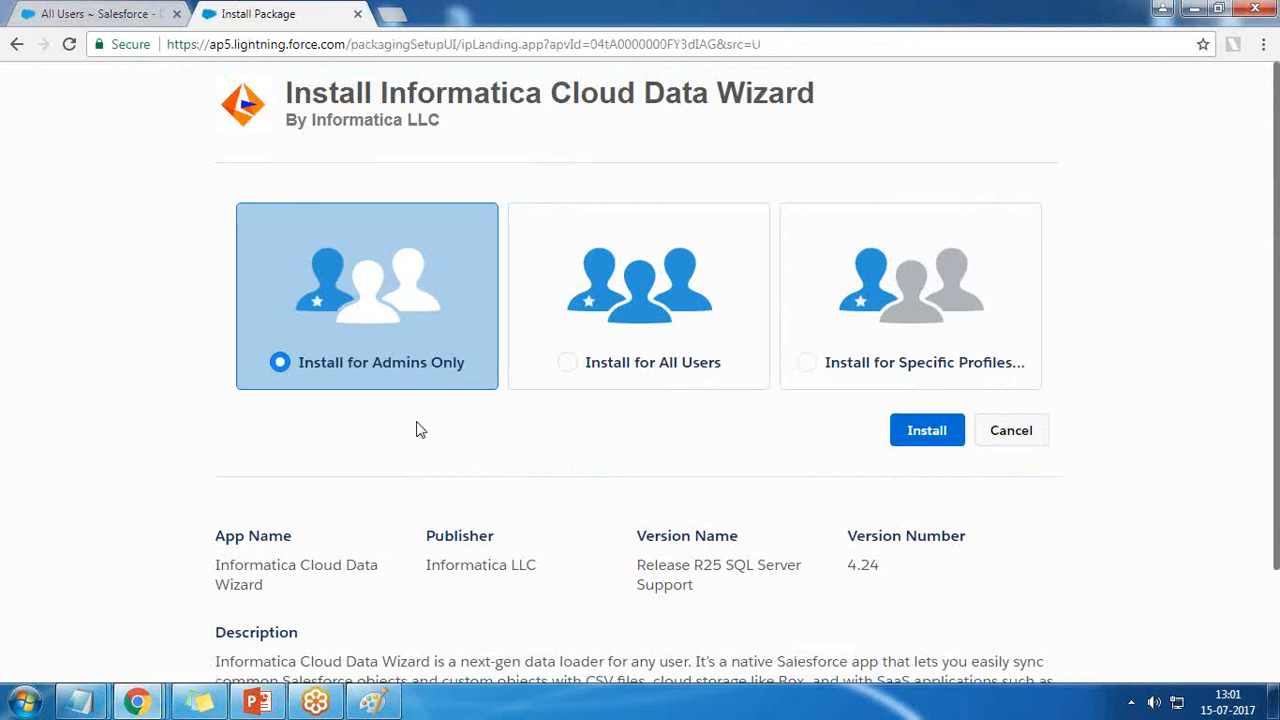
click(646, 300)
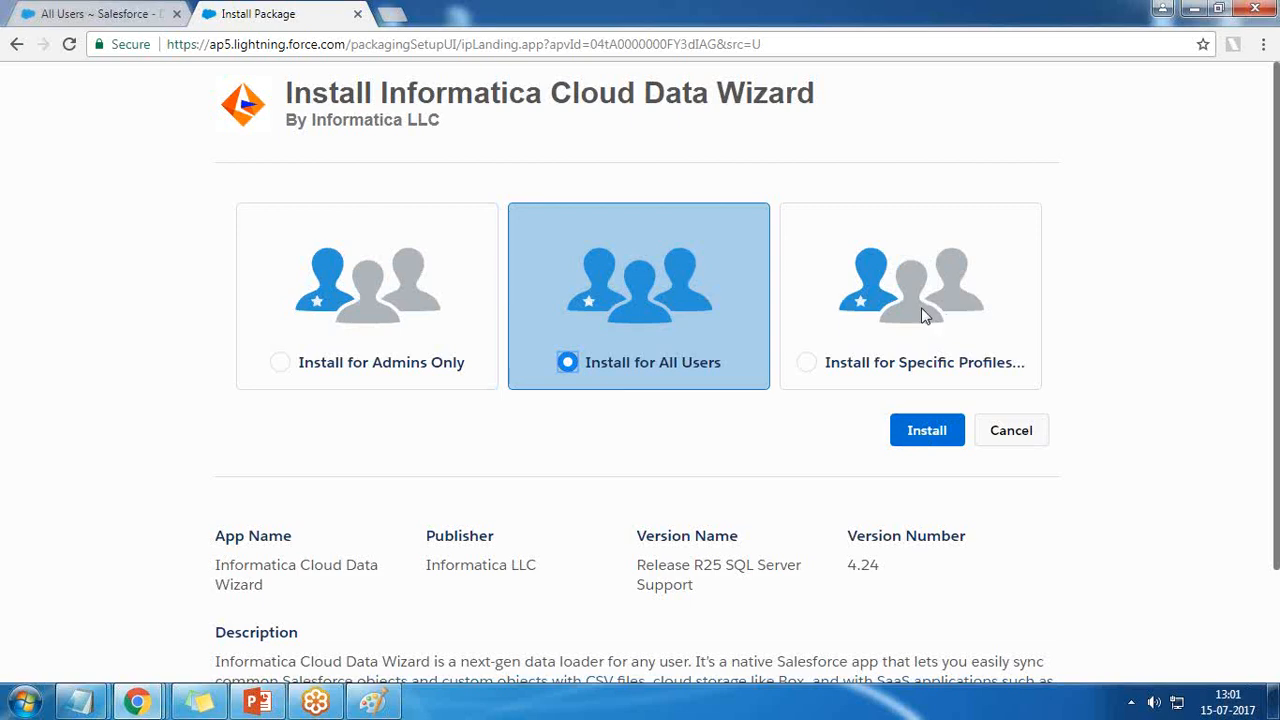
scroll(921, 307, down, 1)
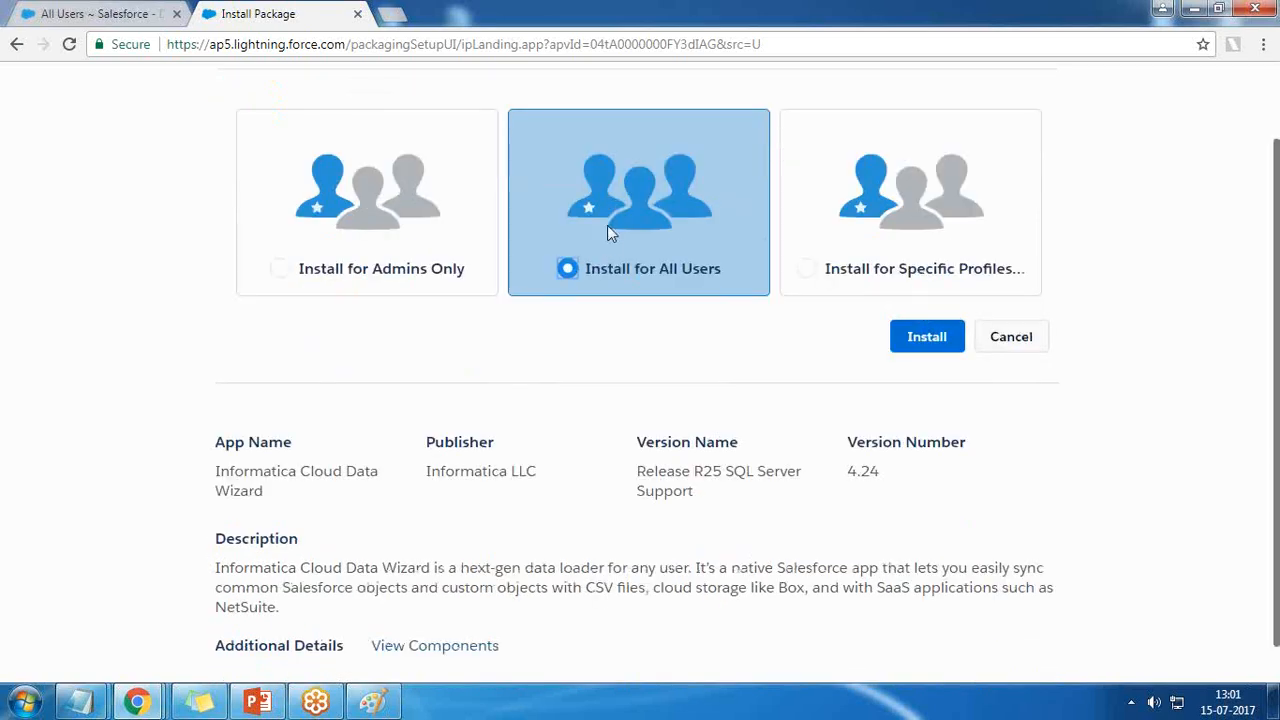
click(923, 340)
click(476, 482)
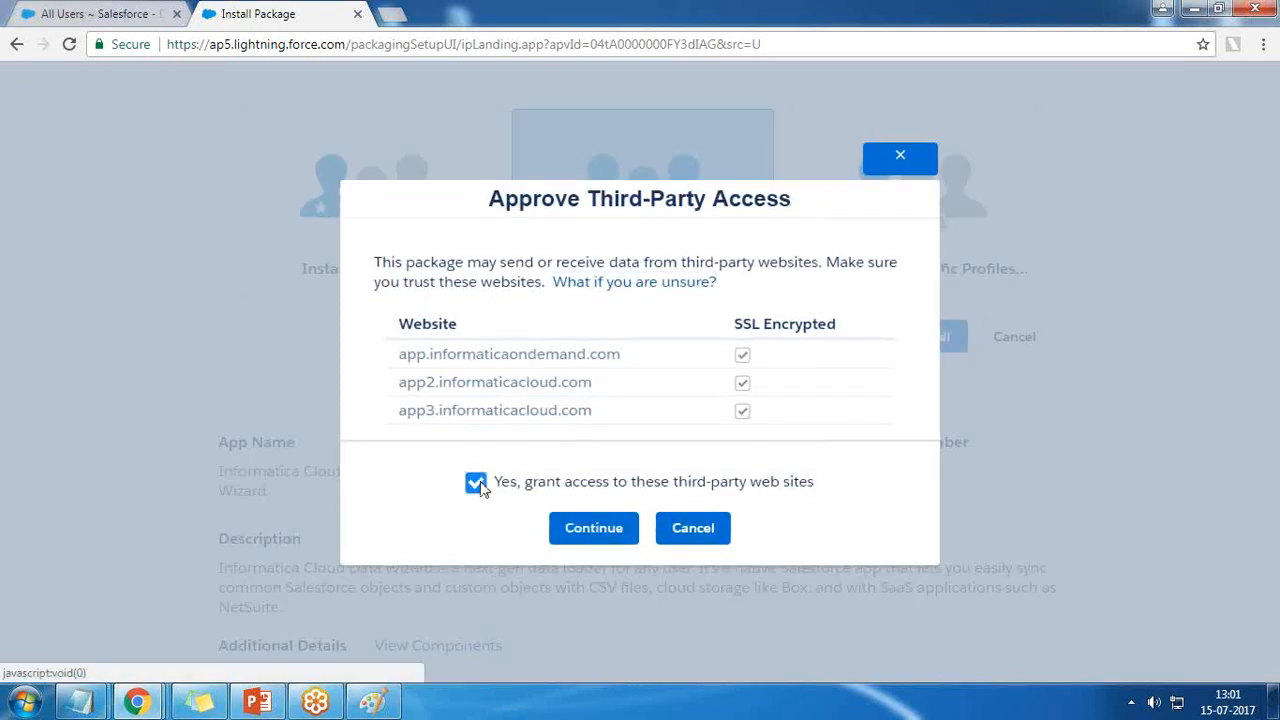
click(594, 526)
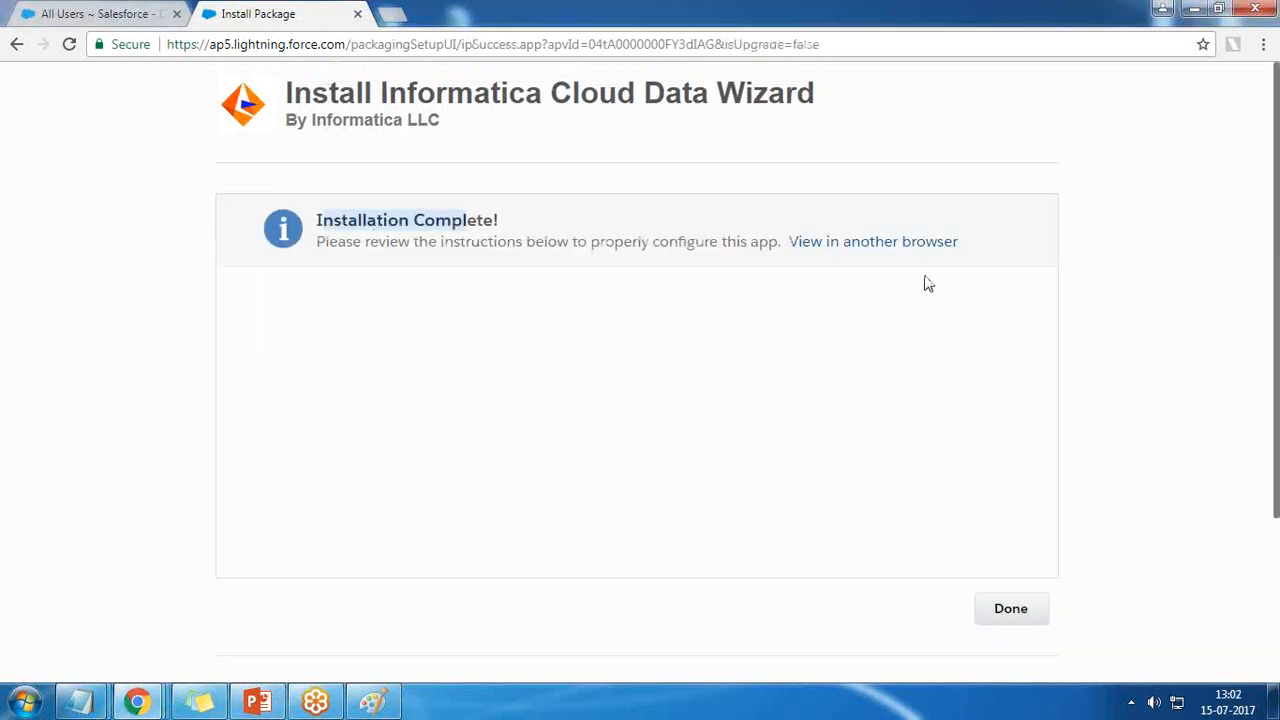
click(1008, 609)
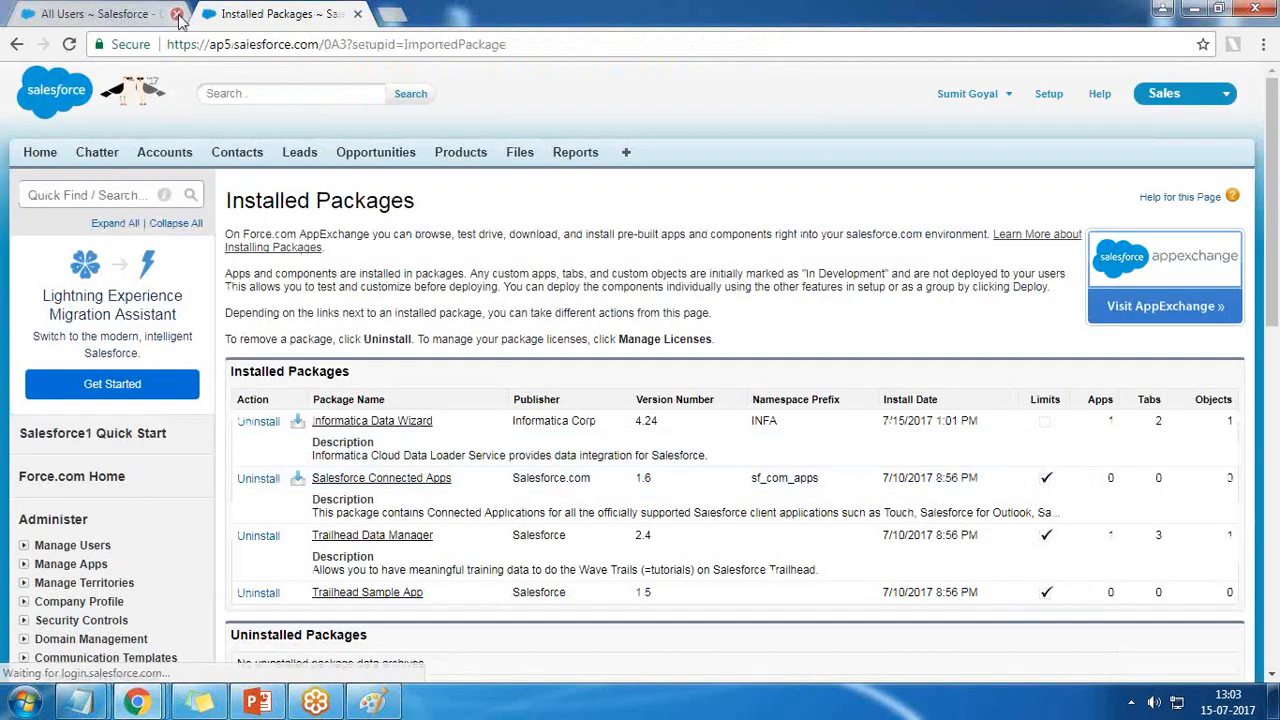
Step: Close the All Users page and examine the Informatica Data Wizard entry among the installed packages
click(177, 14)
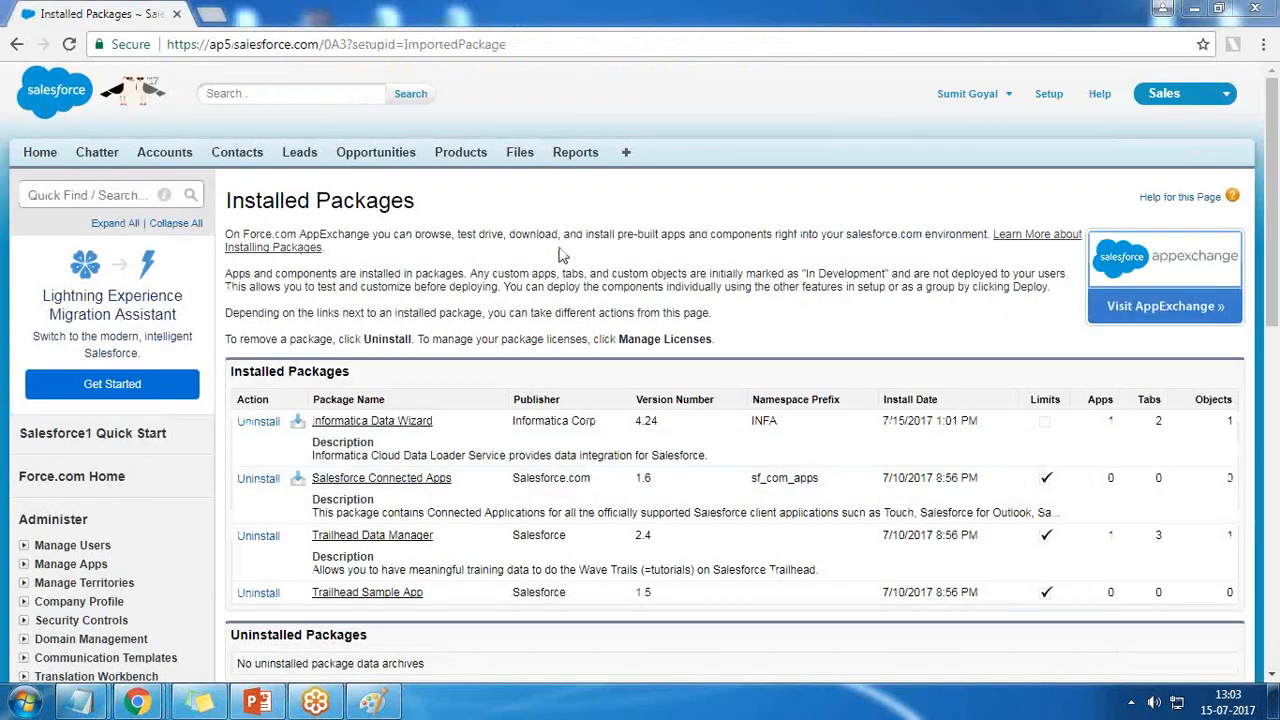
drag(317, 199, 425, 203)
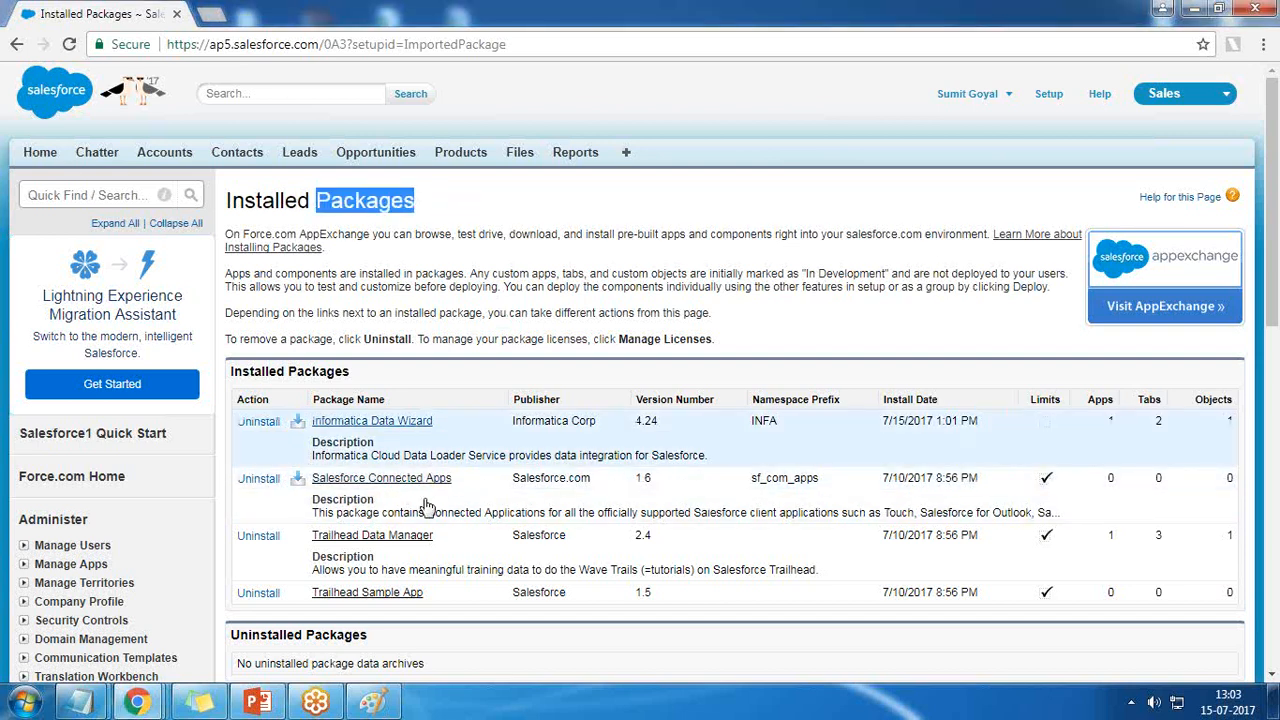
drag(434, 421, 314, 422)
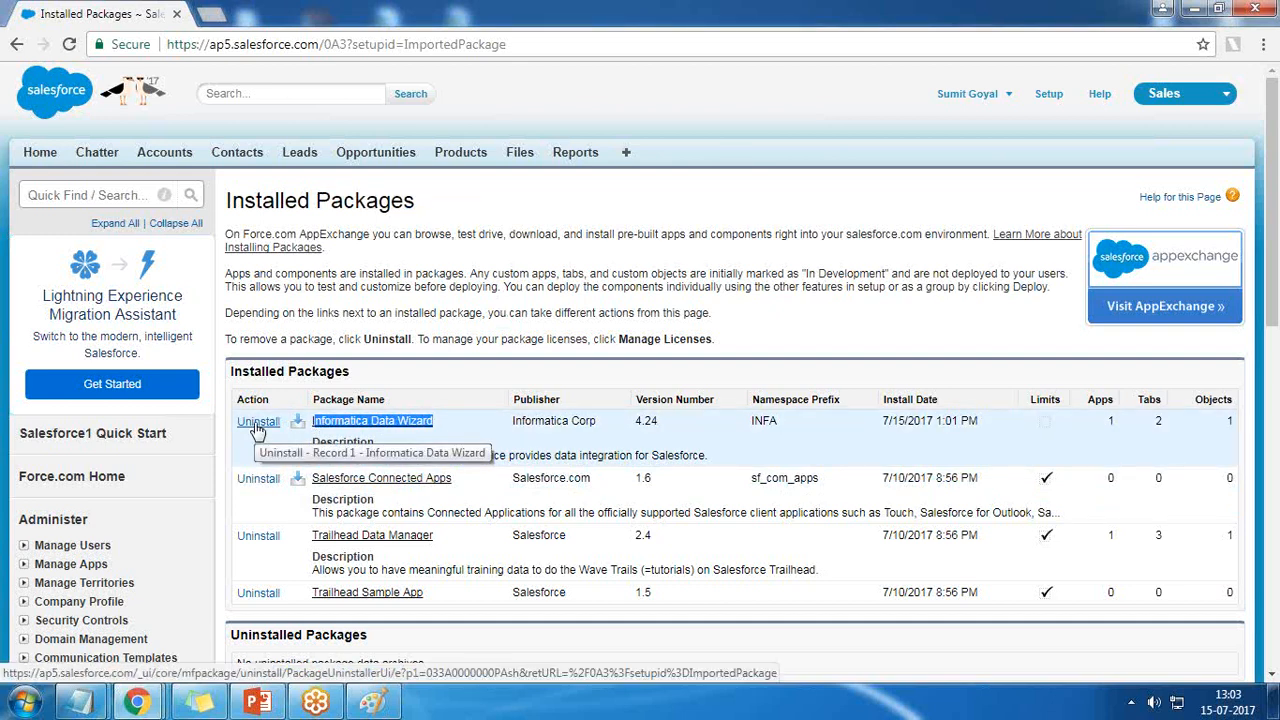
scroll(1088, 237, down, 2)
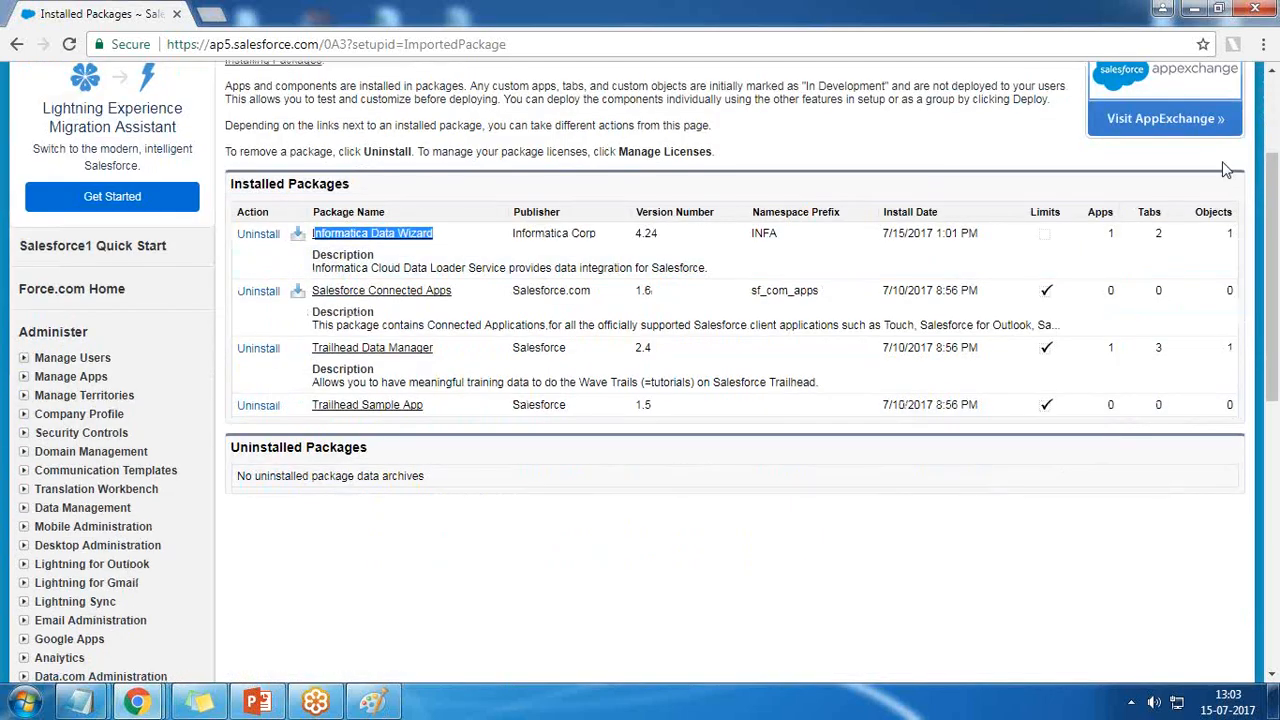
click(920, 557)
scroll(920, 557, up, 2)
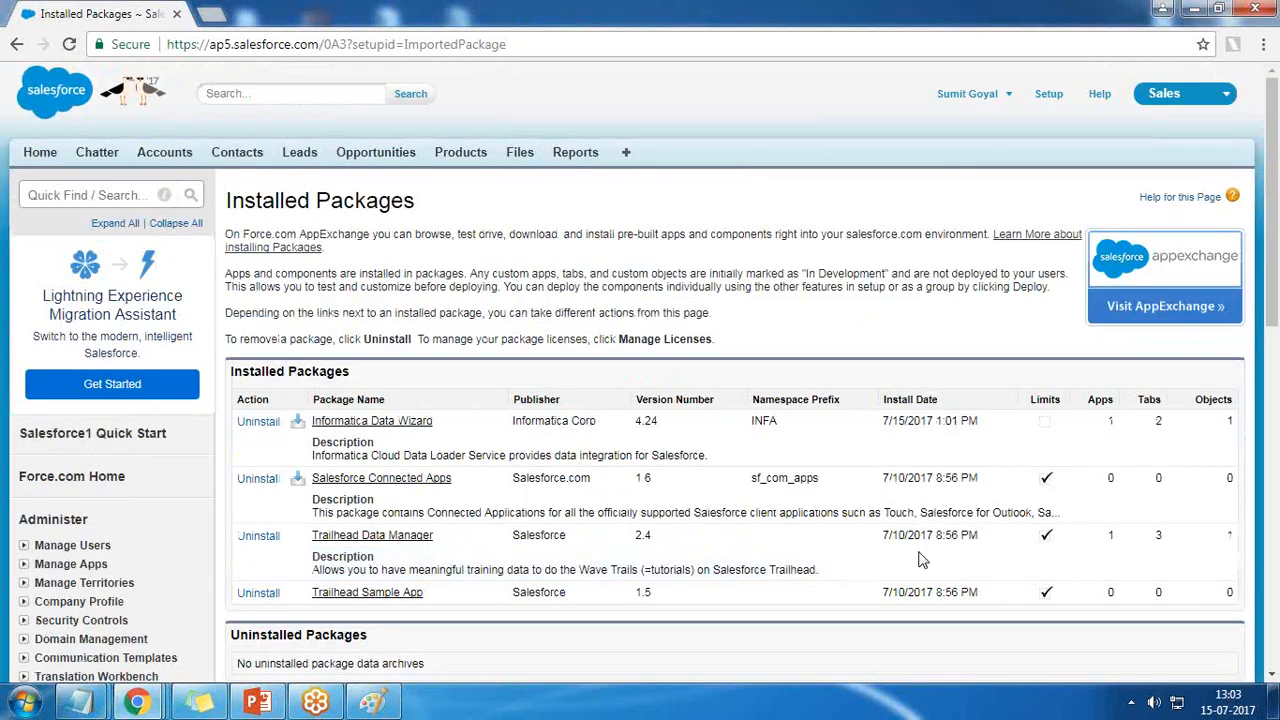
Step: Open the Informatica Data Wizard app from the Salesforce apps, allow its access to the account, and review its welcome page
click(1228, 100)
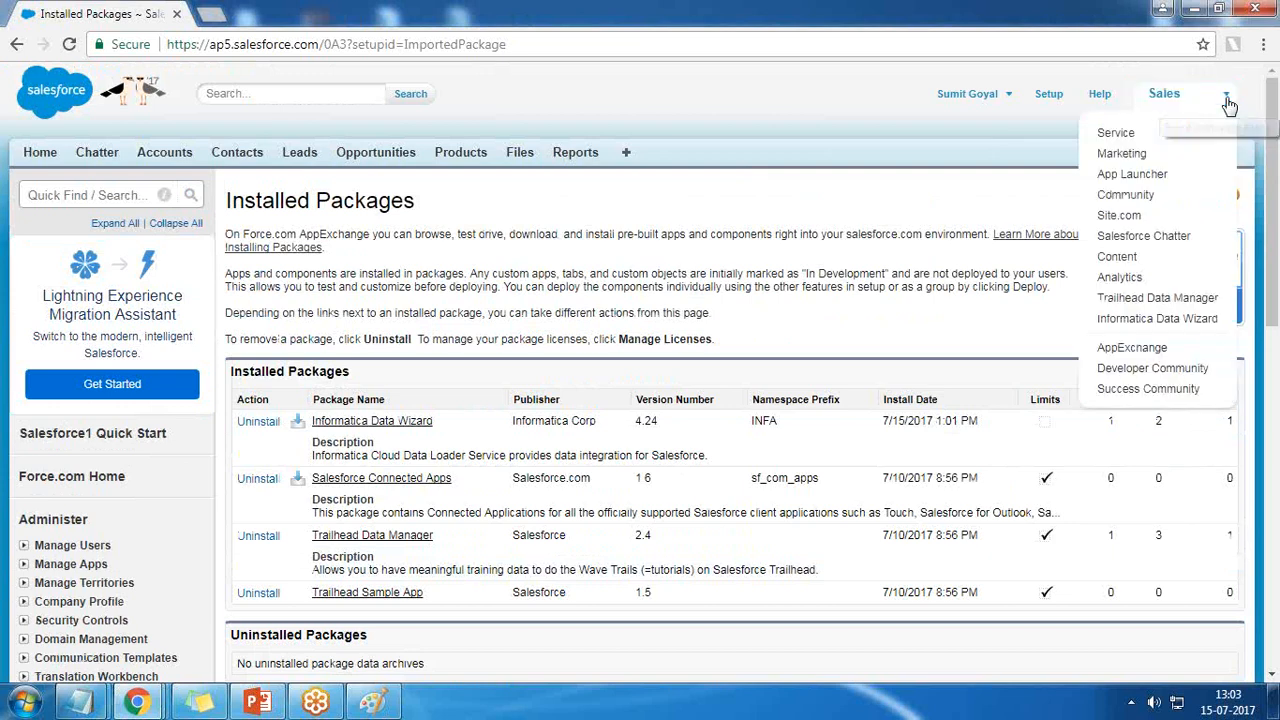
click(1136, 322)
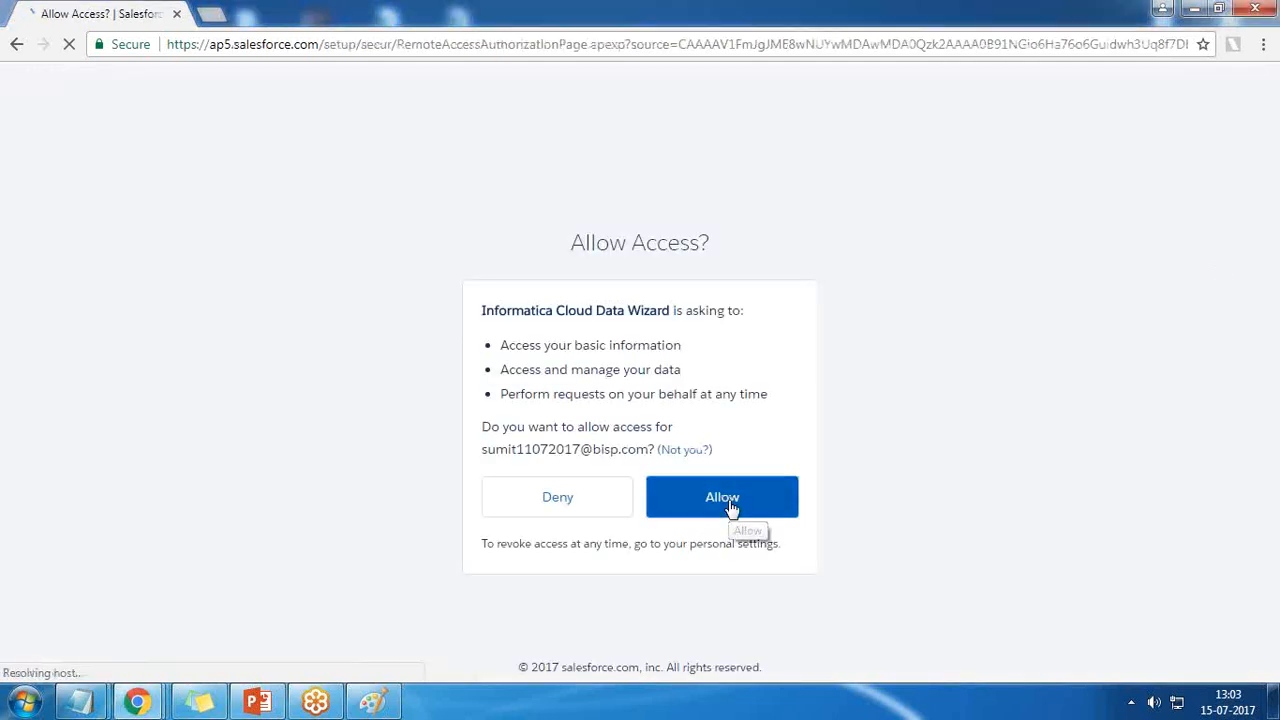
click(729, 507)
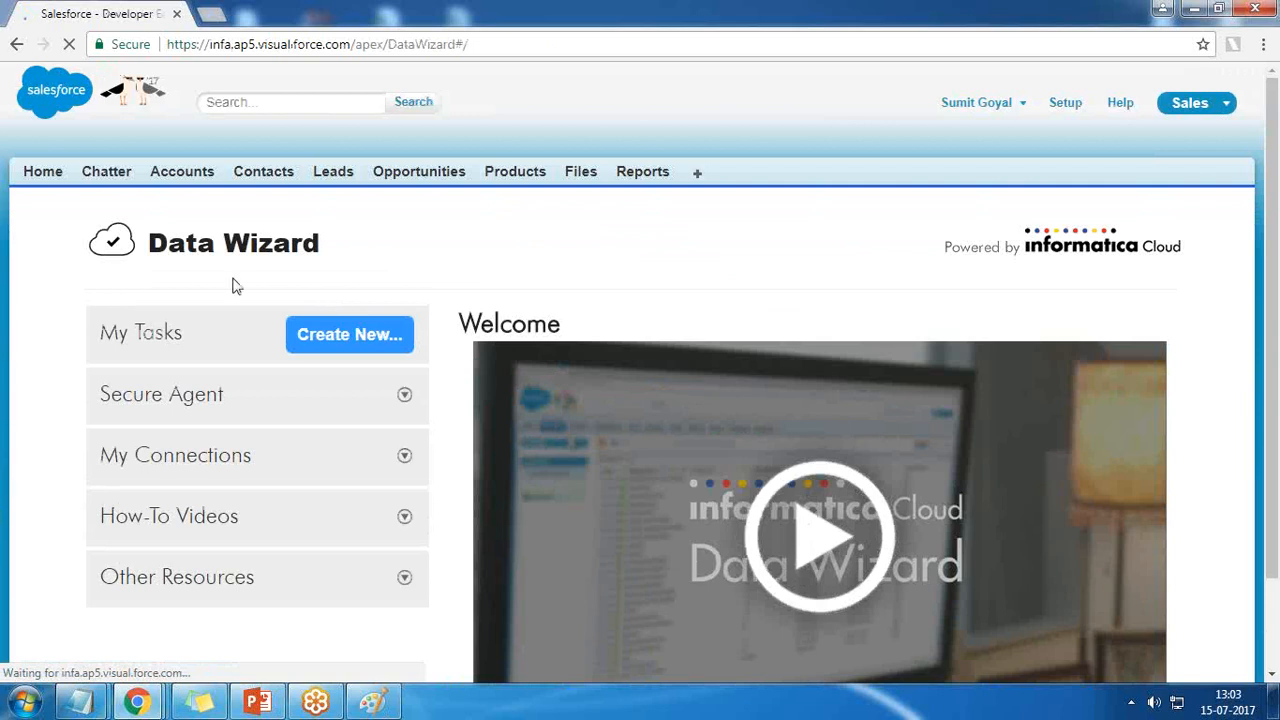
drag(150, 246, 309, 246)
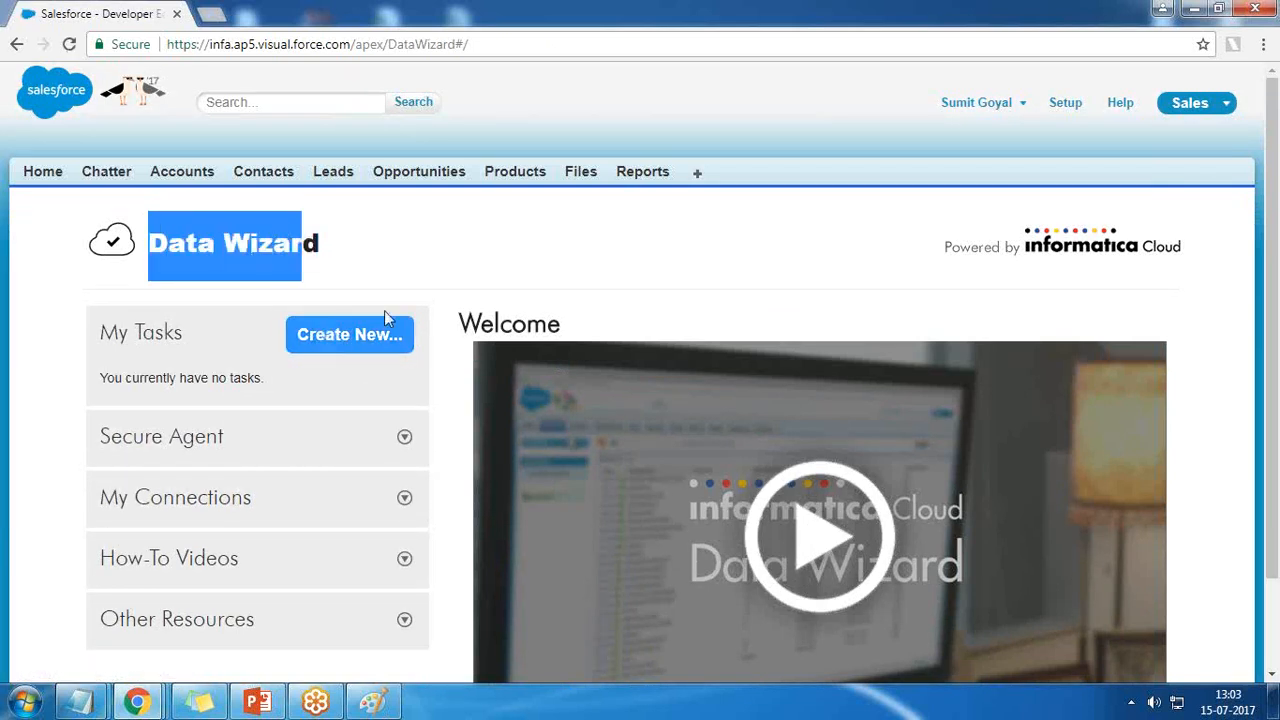
scroll(608, 486, down, 2)
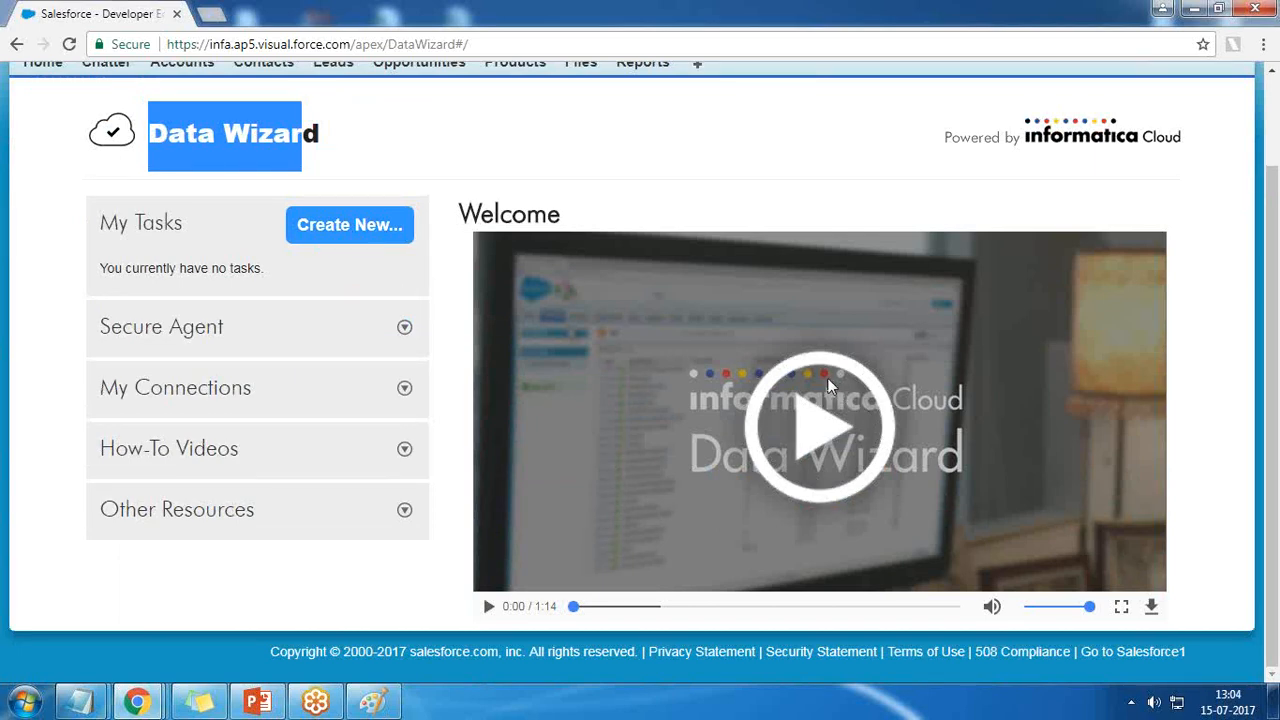
scroll(1075, 258, up, 2)
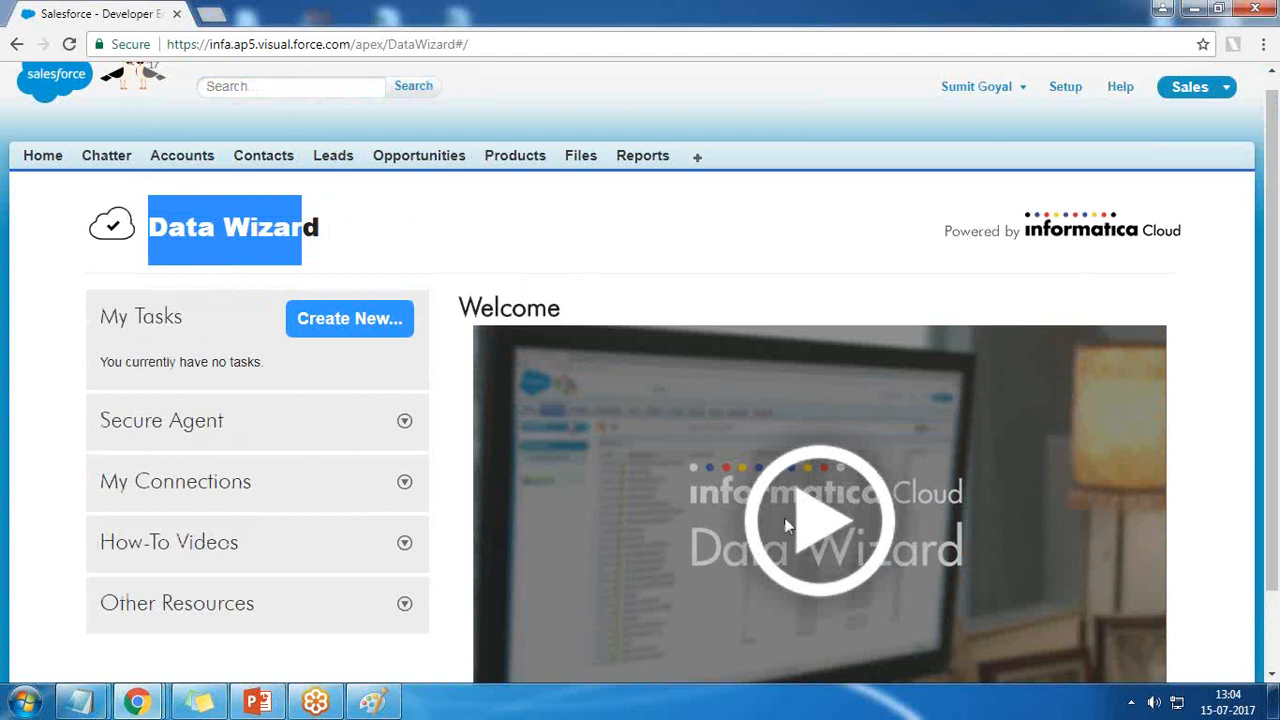
Step: Create a new Data Wizard task and look through the list of other Salesforce objects, closing it without a selection
click(350, 320)
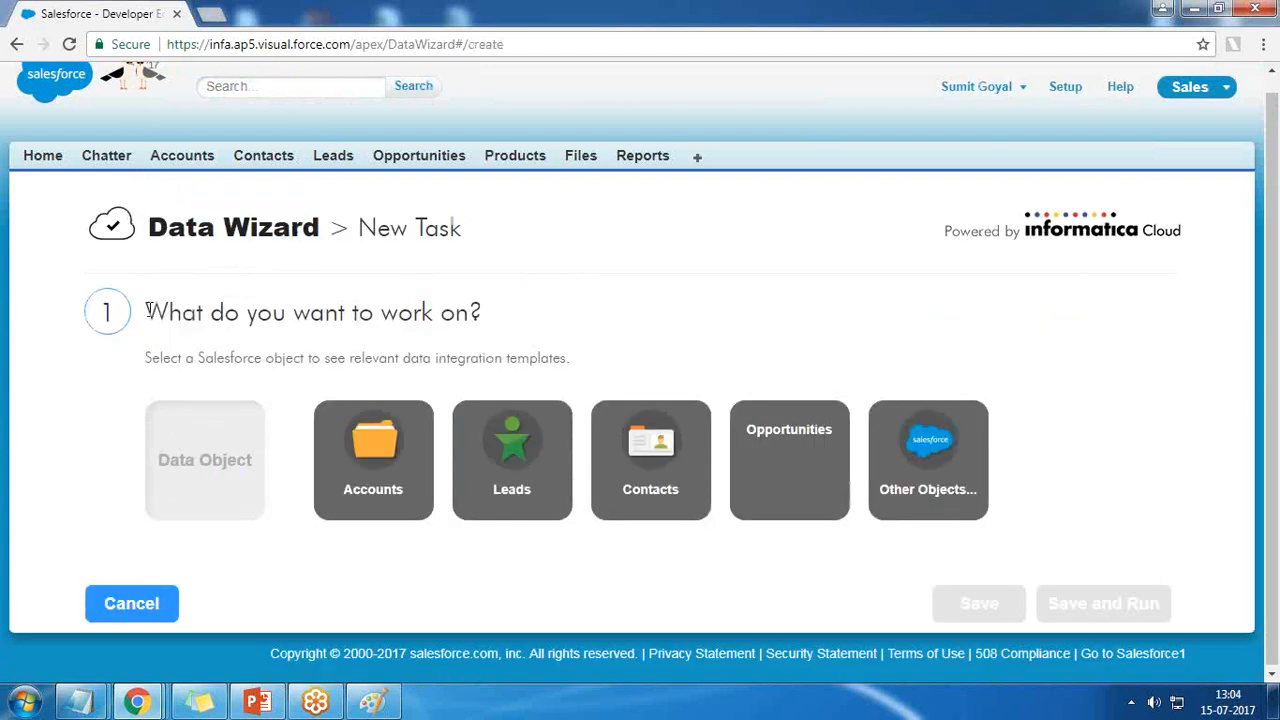
drag(155, 312, 484, 312)
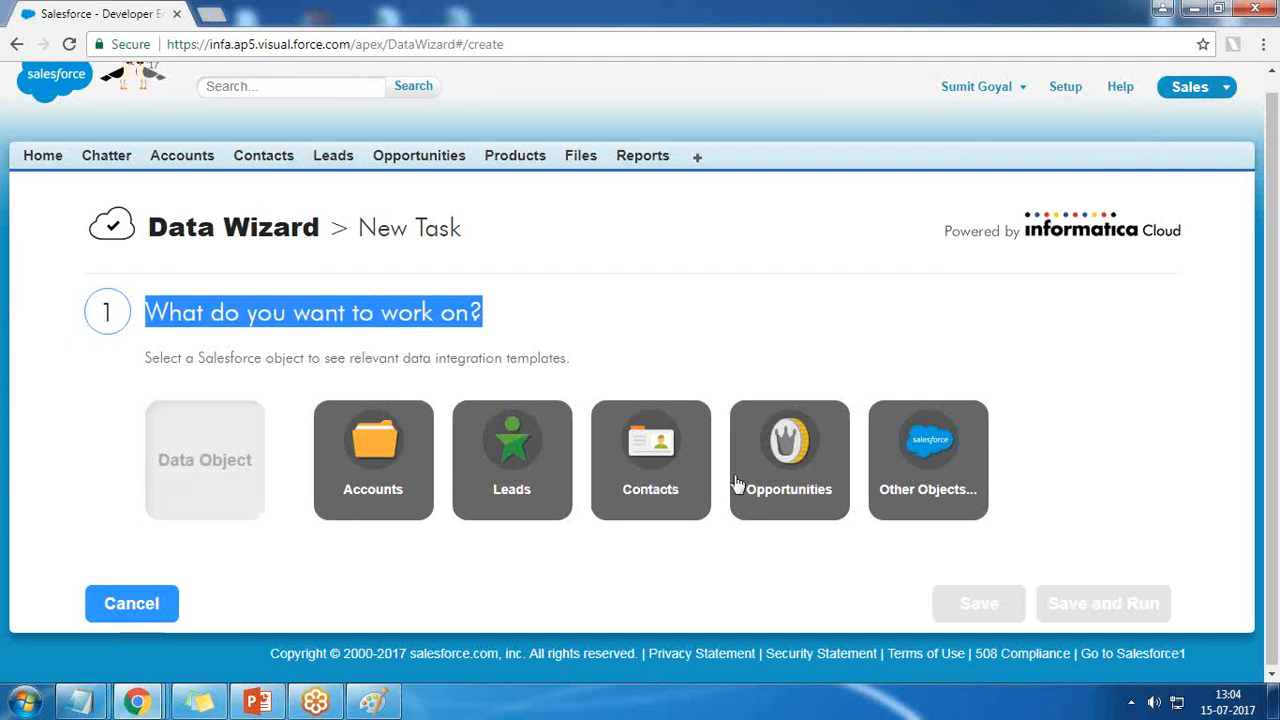
click(936, 458)
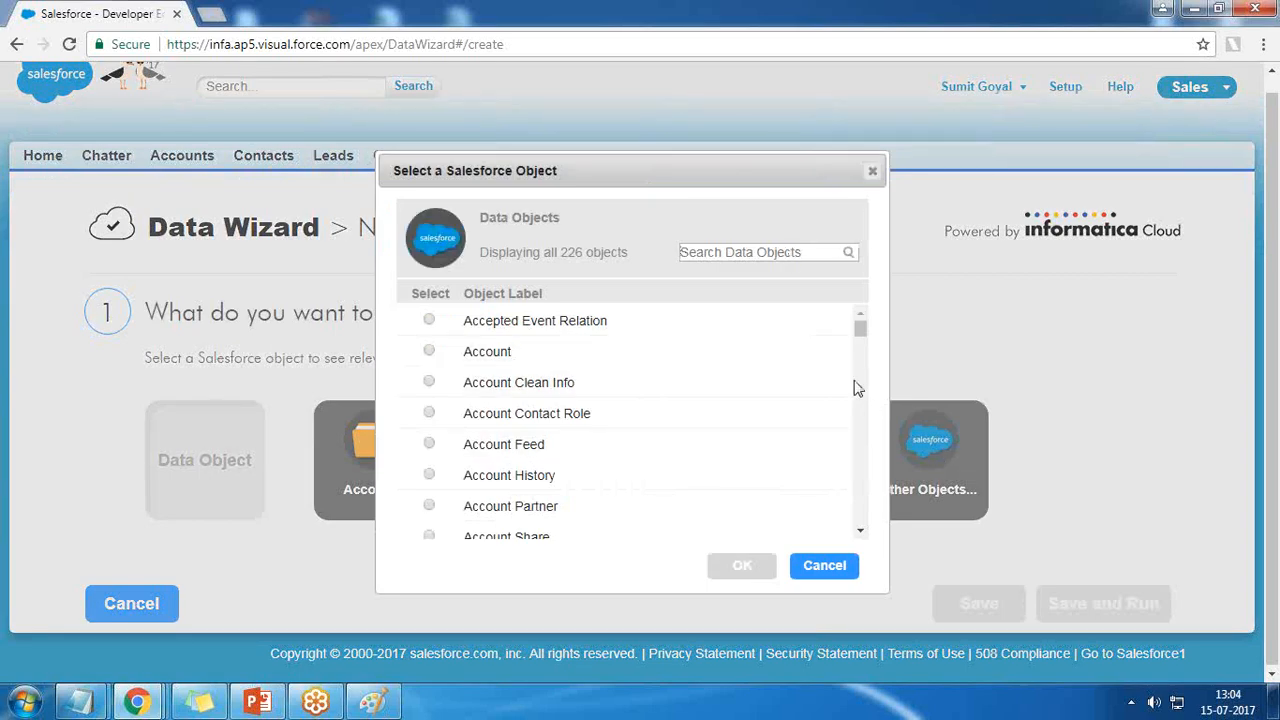
mouse_move(860, 330)
mouse_down()
mouse_move(865, 533)
mouse_move(855, 329)
mouse_up()
click(872, 171)
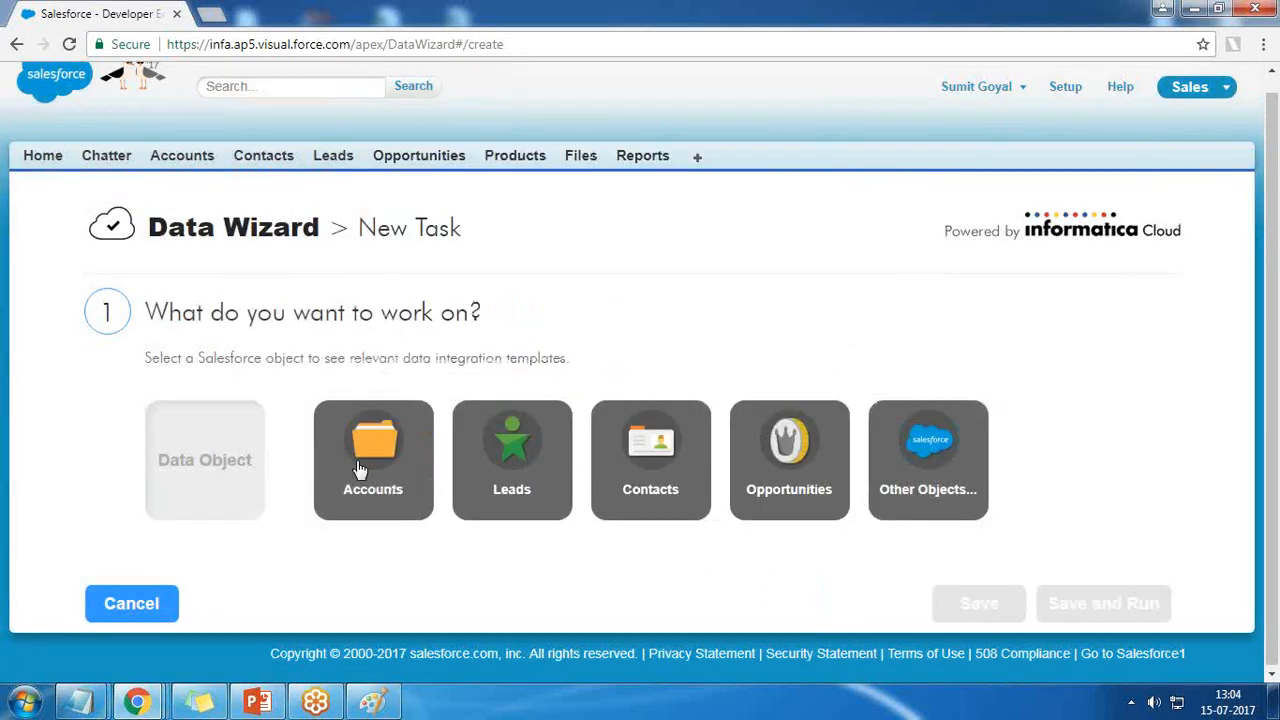
Step: Open the Account CSV file from the desktop in Excel and widen the Name, Phone and Annual Revenue columns
key(super+d)
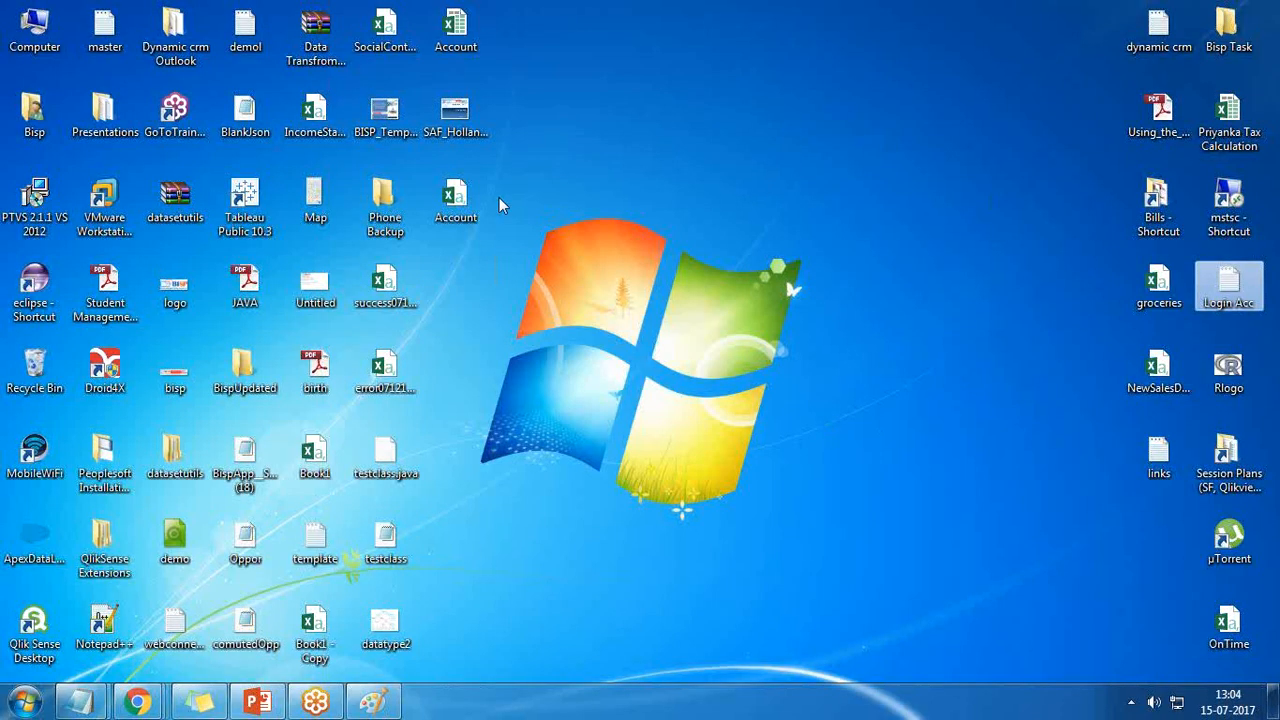
double_click(456, 200)
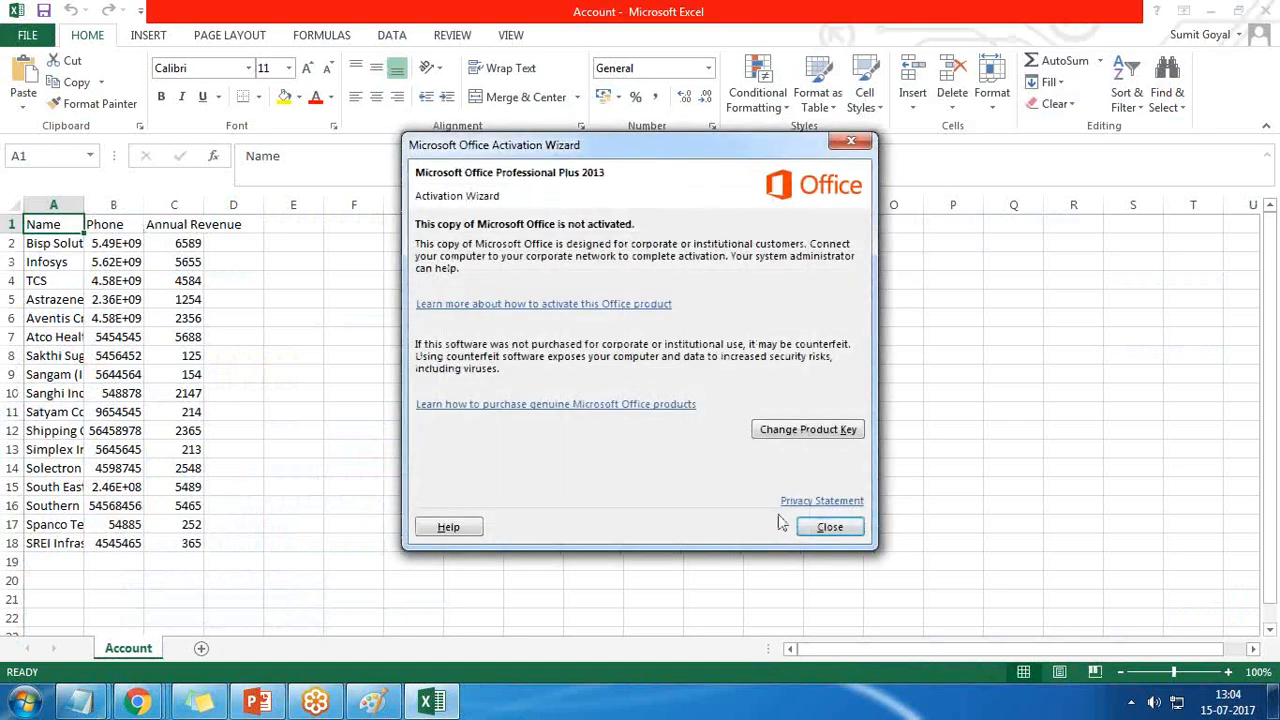
click(829, 526)
drag(143, 206, 264, 206)
drag(92, 206, 120, 206)
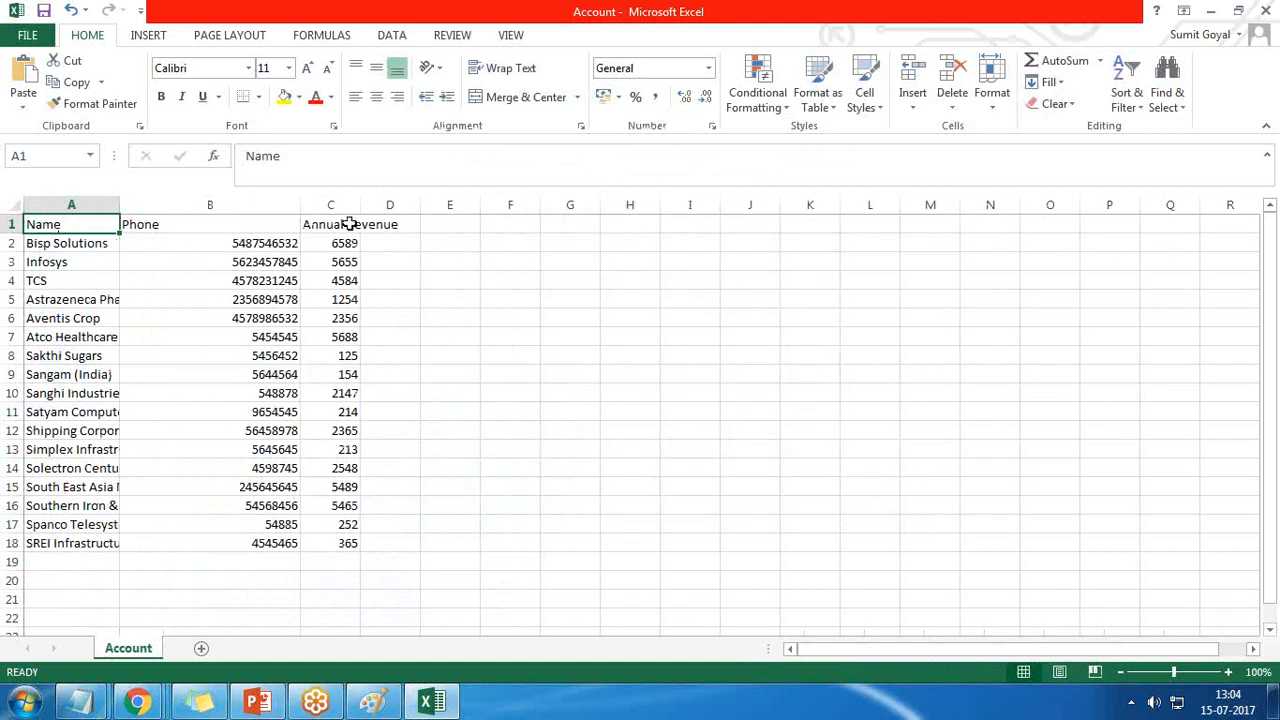
drag(370, 204, 423, 206)
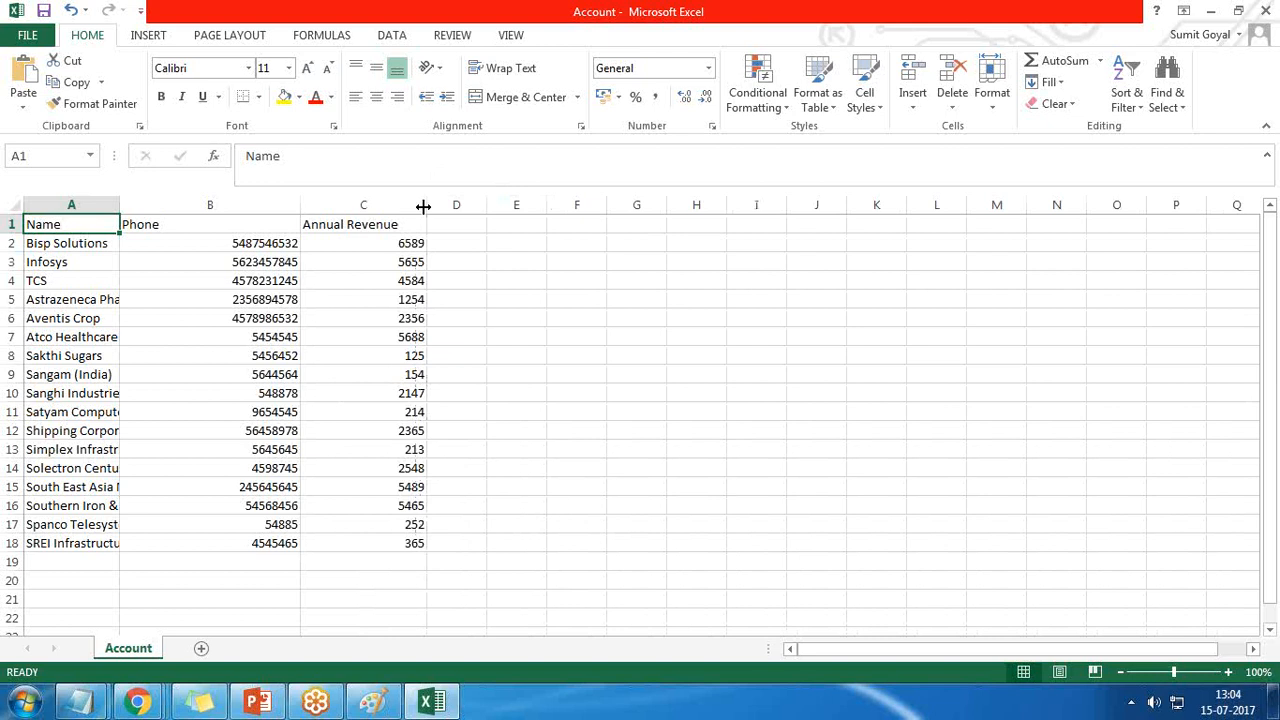
drag(120, 206, 247, 204)
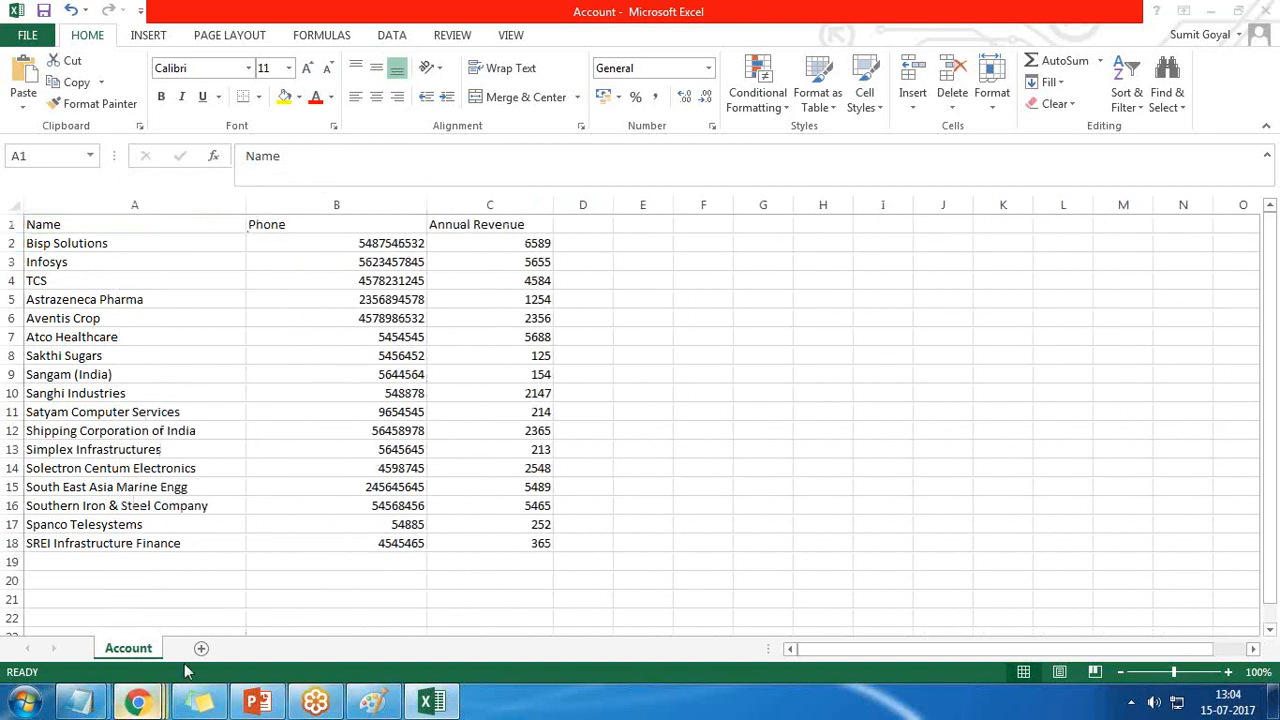
Step: Switch back to Chrome and choose Accounts as the data object with the Import Accounts from a CSV File template
mouse_move(137, 702)
click(556, 602)
click(378, 445)
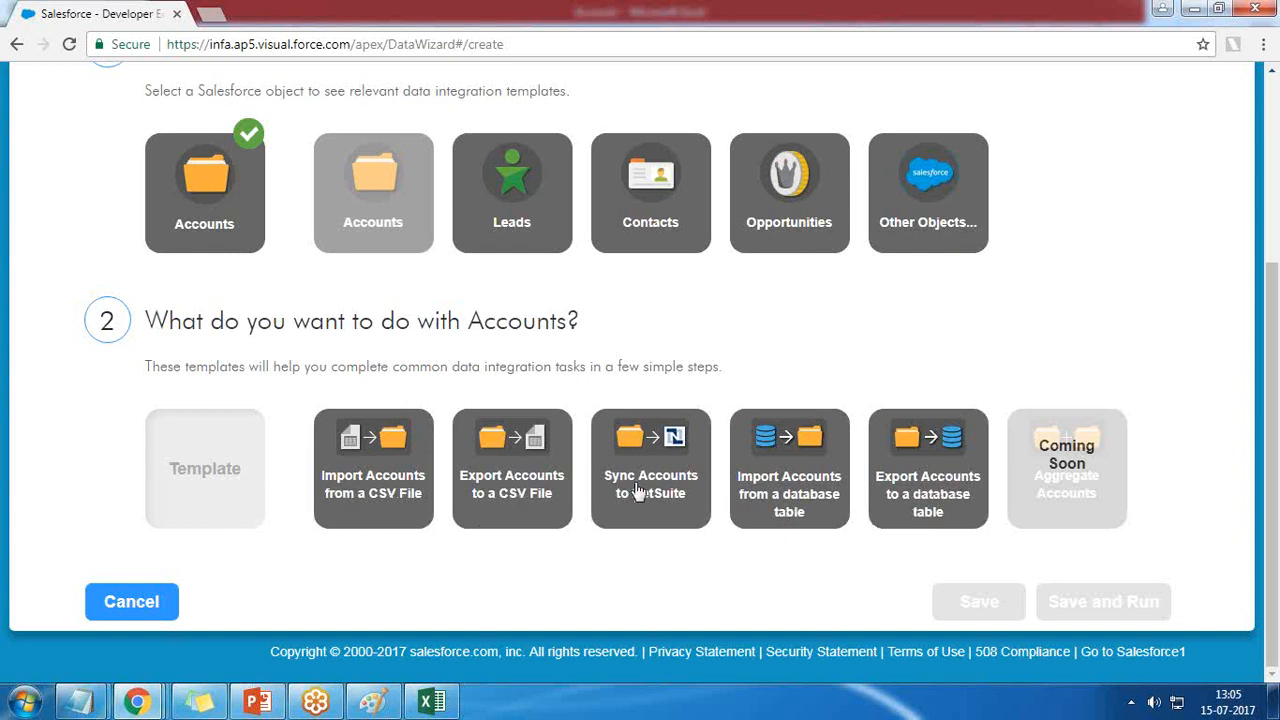
click(373, 455)
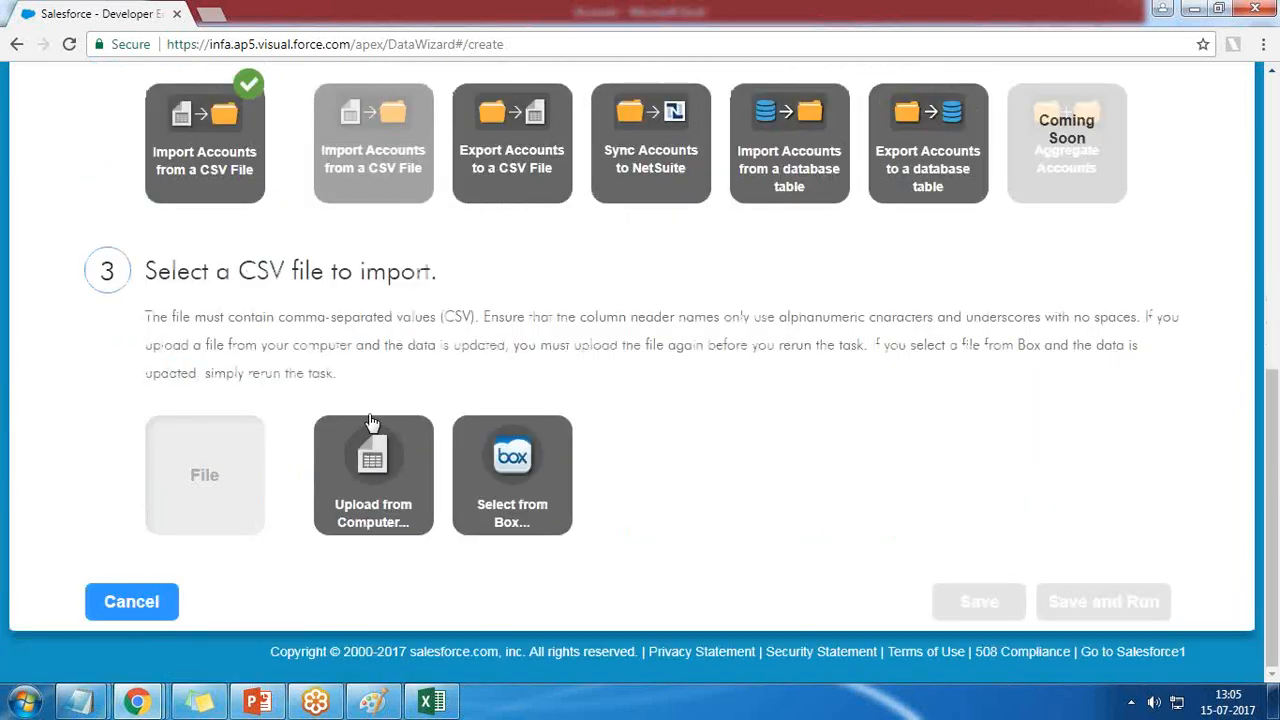
drag(147, 271, 444, 266)
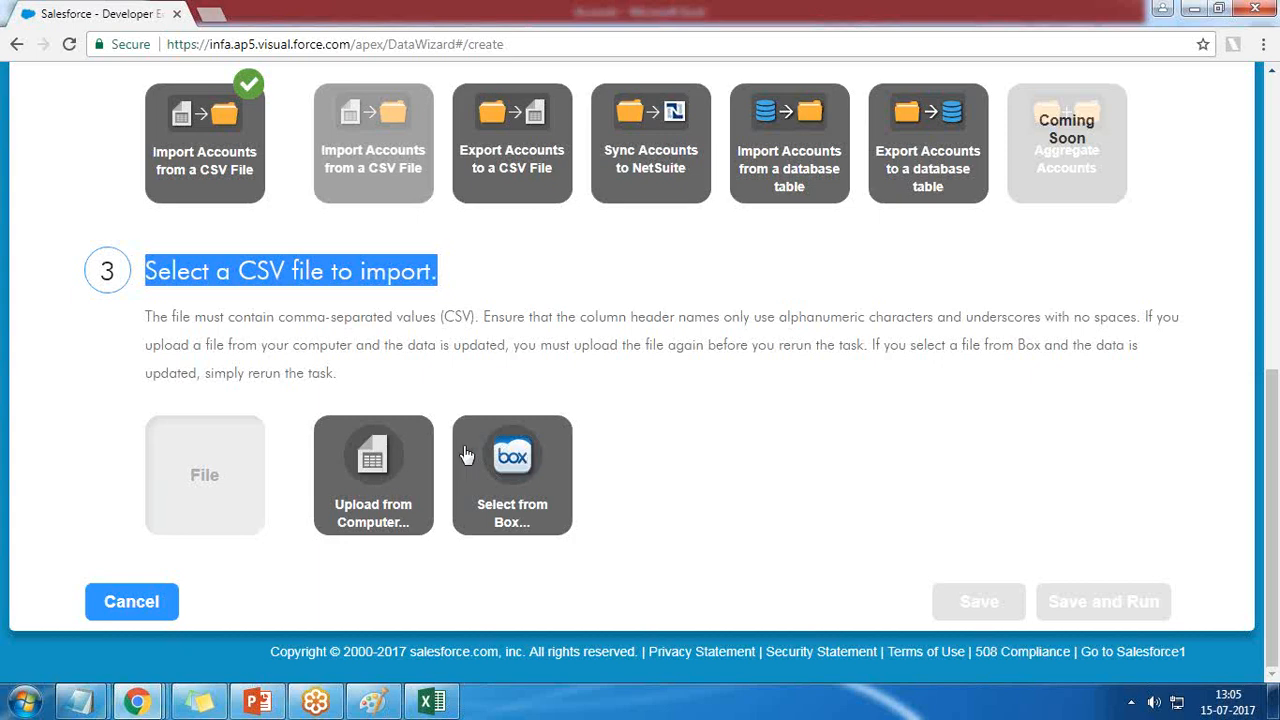
Step: Start a file upload from the computer and select the comma-separated Account file on the Desktop
click(372, 470)
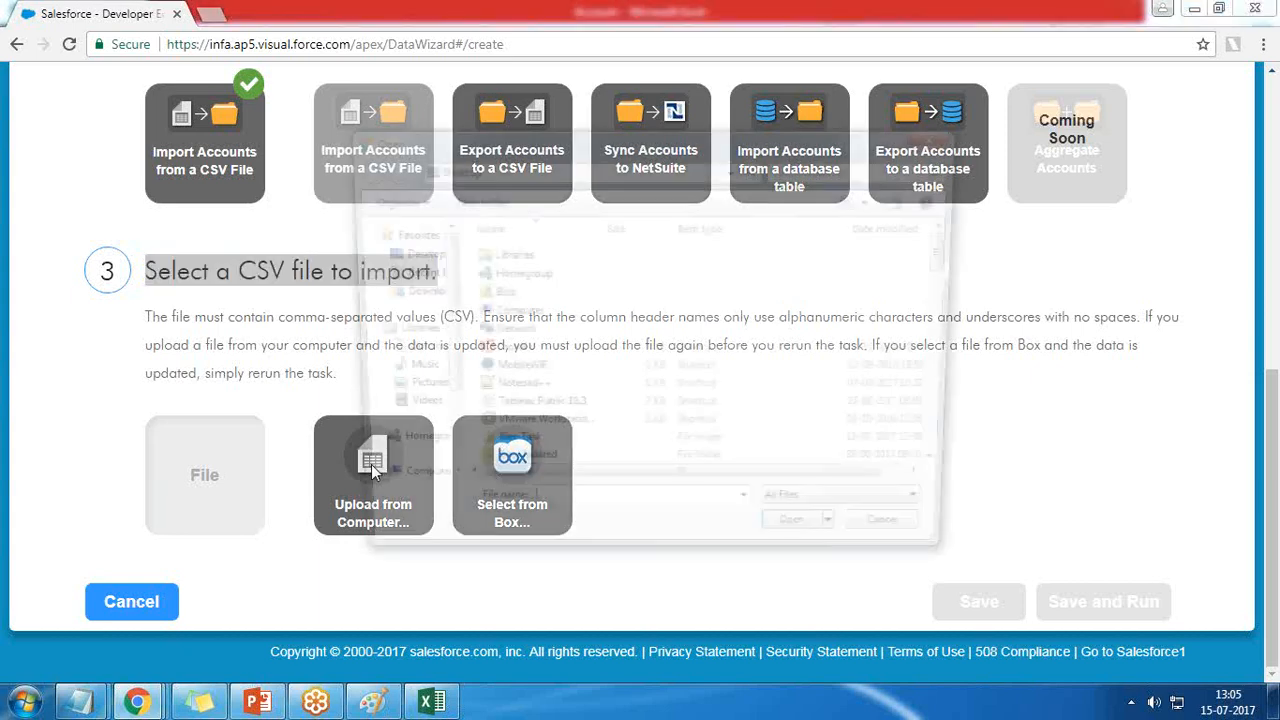
drag(957, 252, 957, 290)
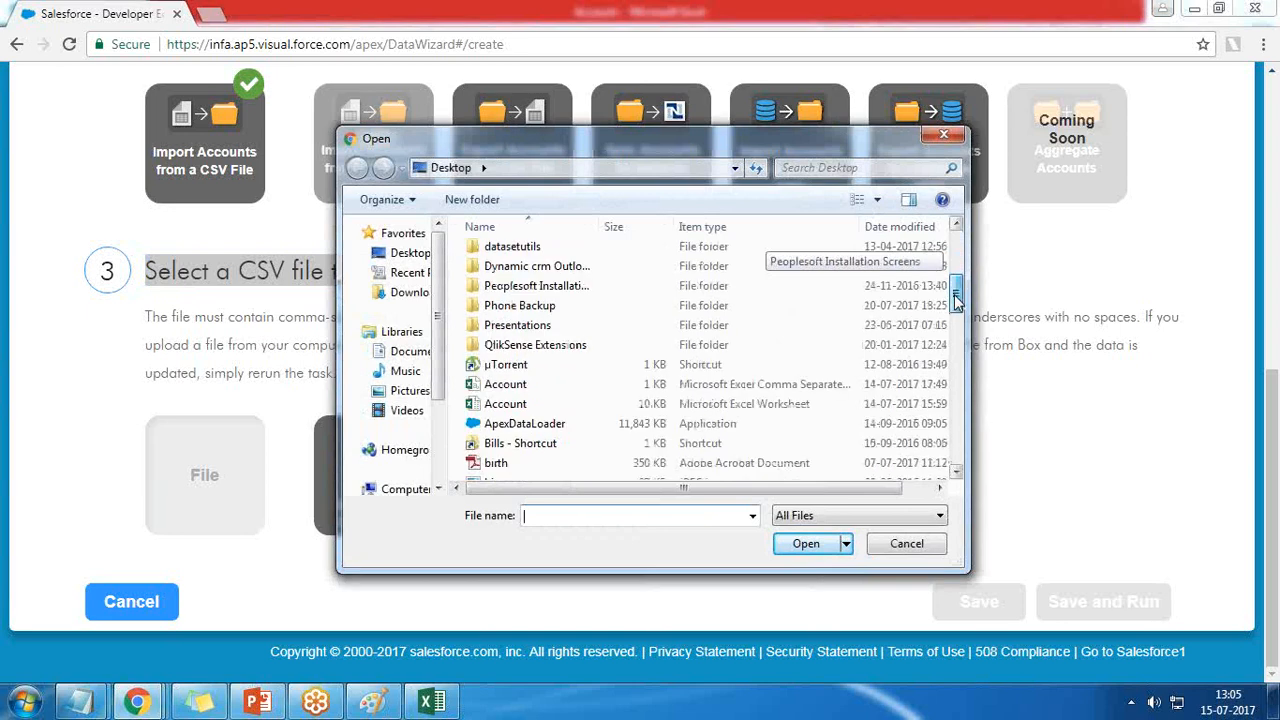
click(494, 381)
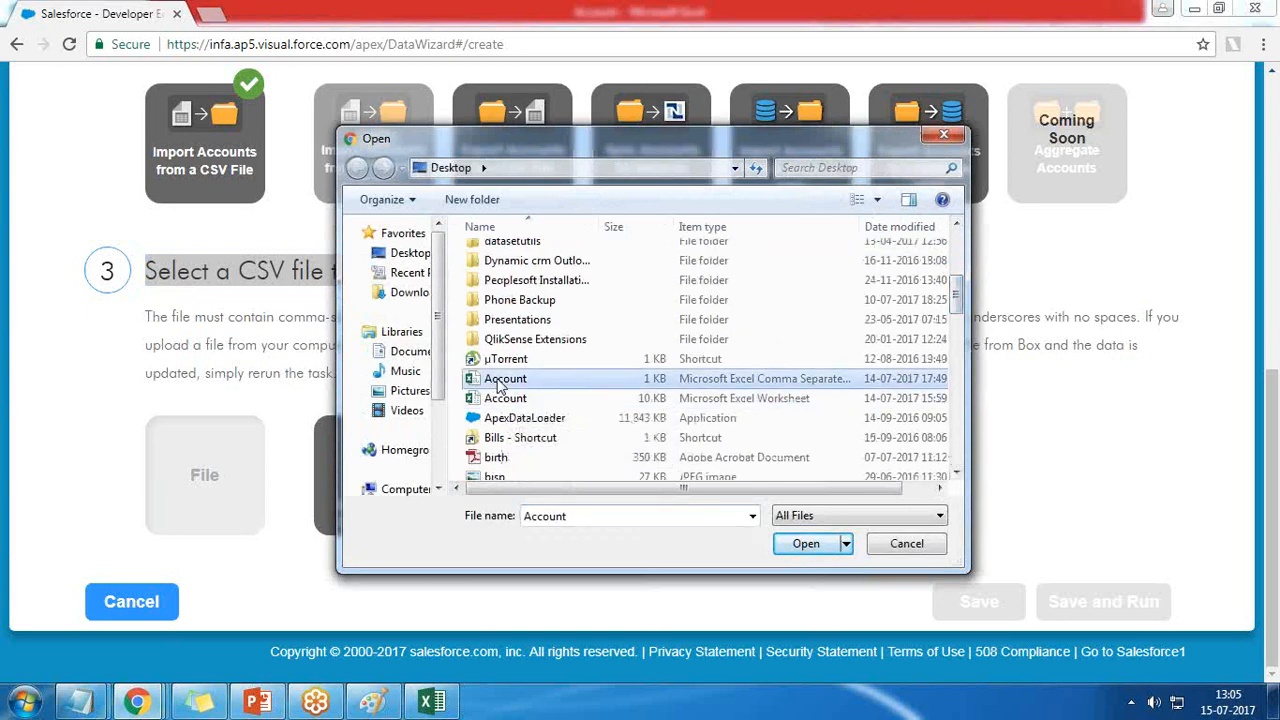
Step: Check the file types of both Account files on the desktop in their properties
click(1273, 706)
click(467, 46)
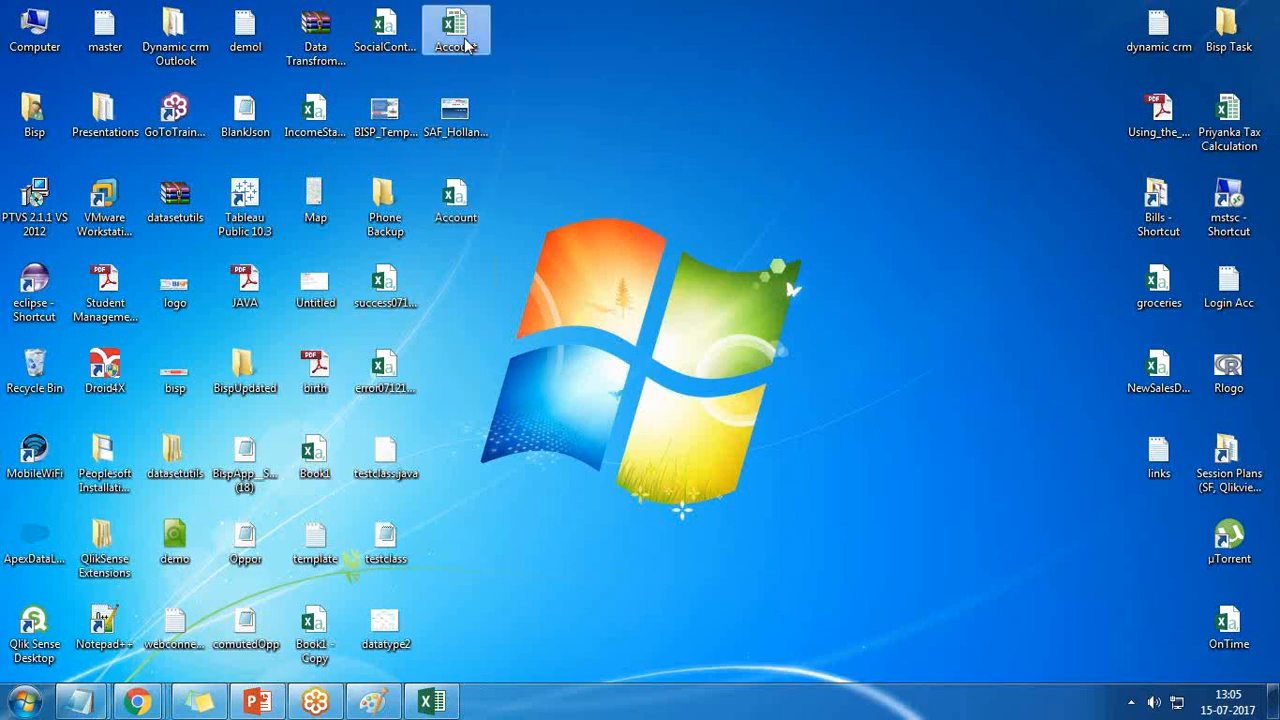
right_click(467, 46)
click(534, 517)
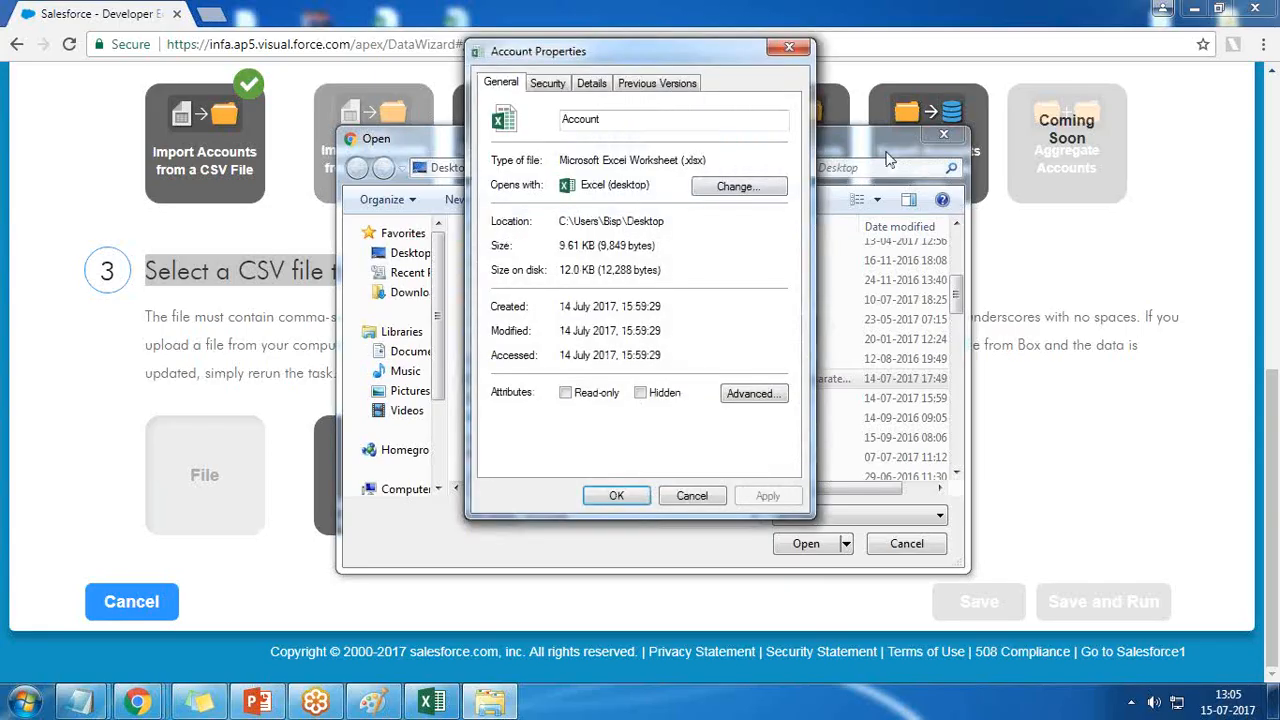
click(789, 47)
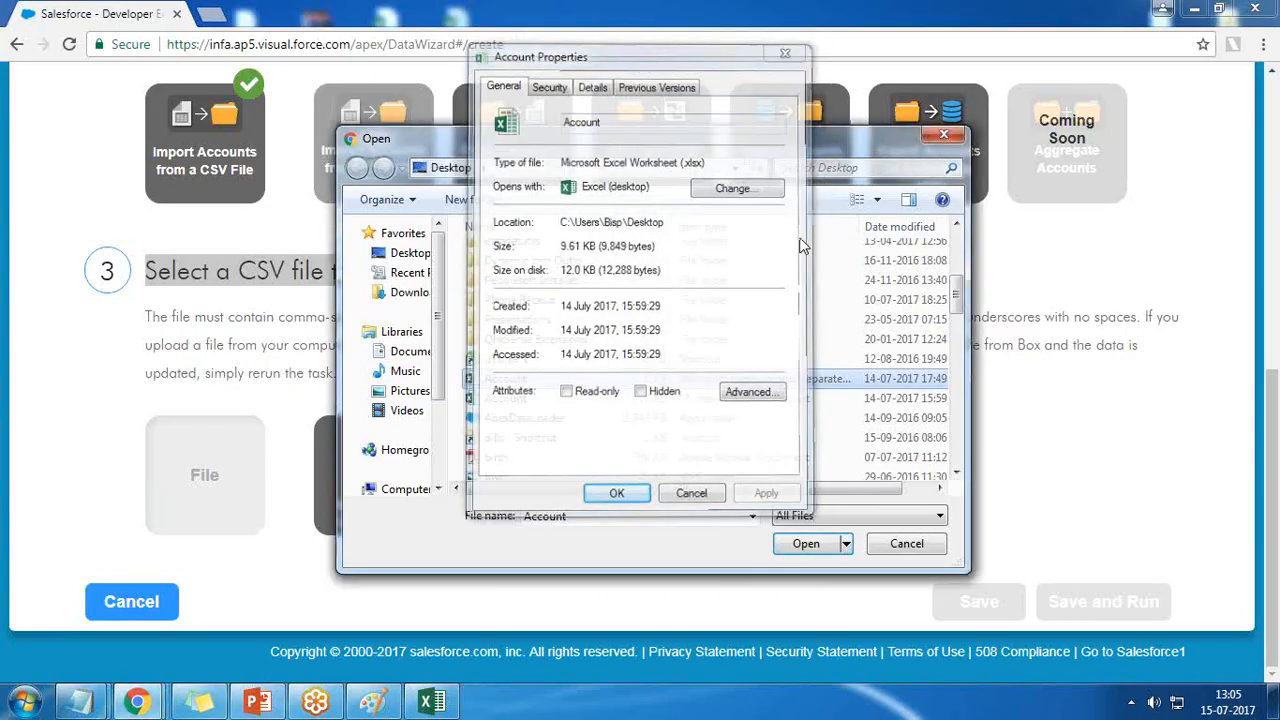
click(1273, 706)
right_click(475, 196)
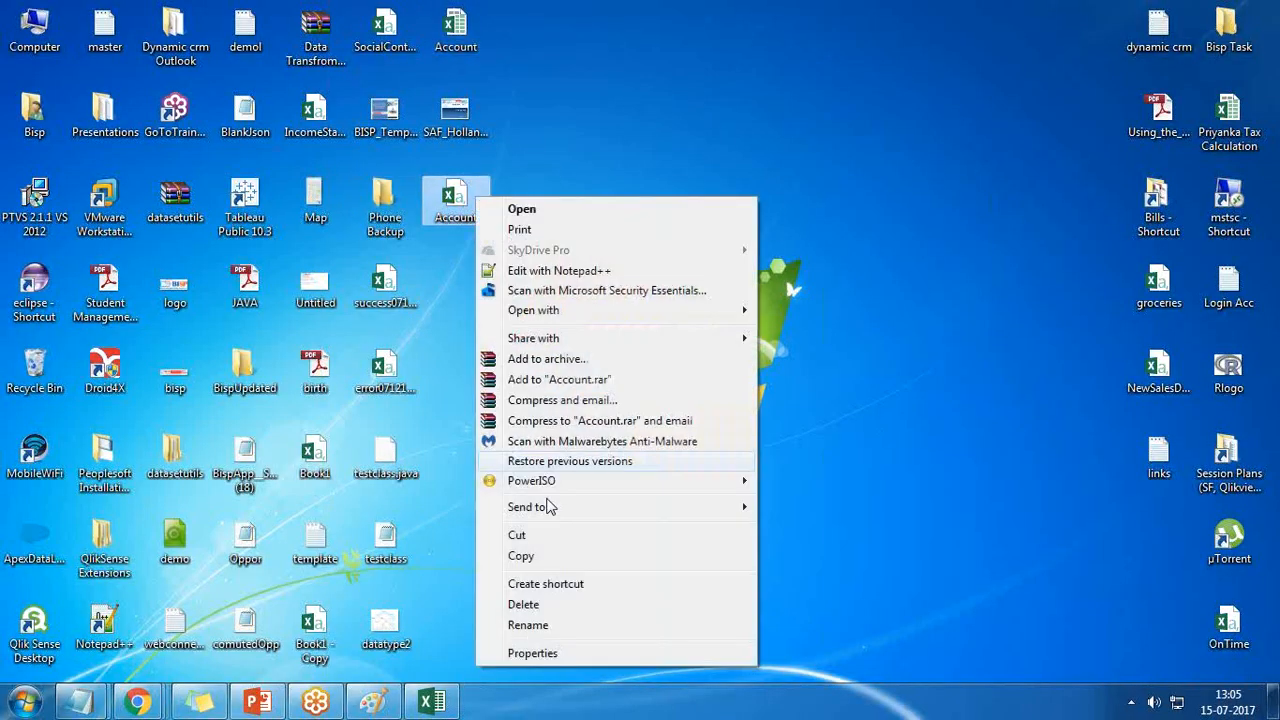
click(568, 648)
drag(757, 320, 797, 320)
click(812, 205)
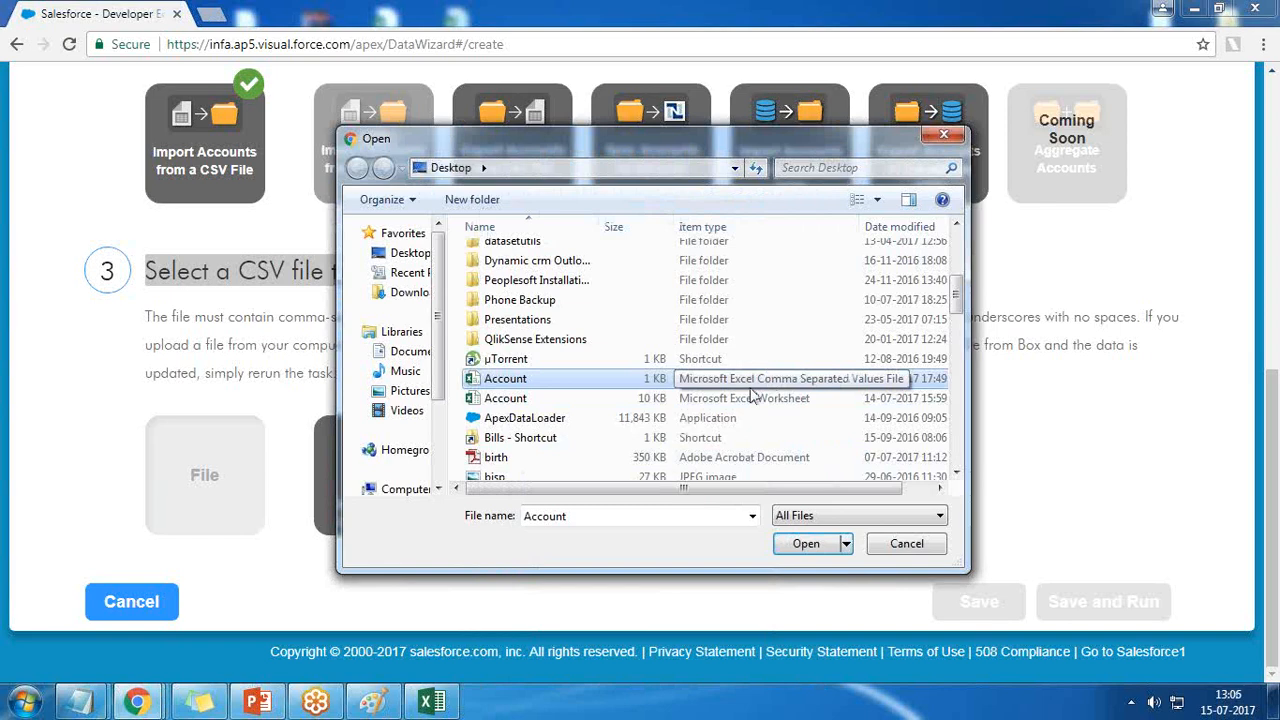
Step: Upload the Account CSV file from the Desktop as the import source
click(504, 379)
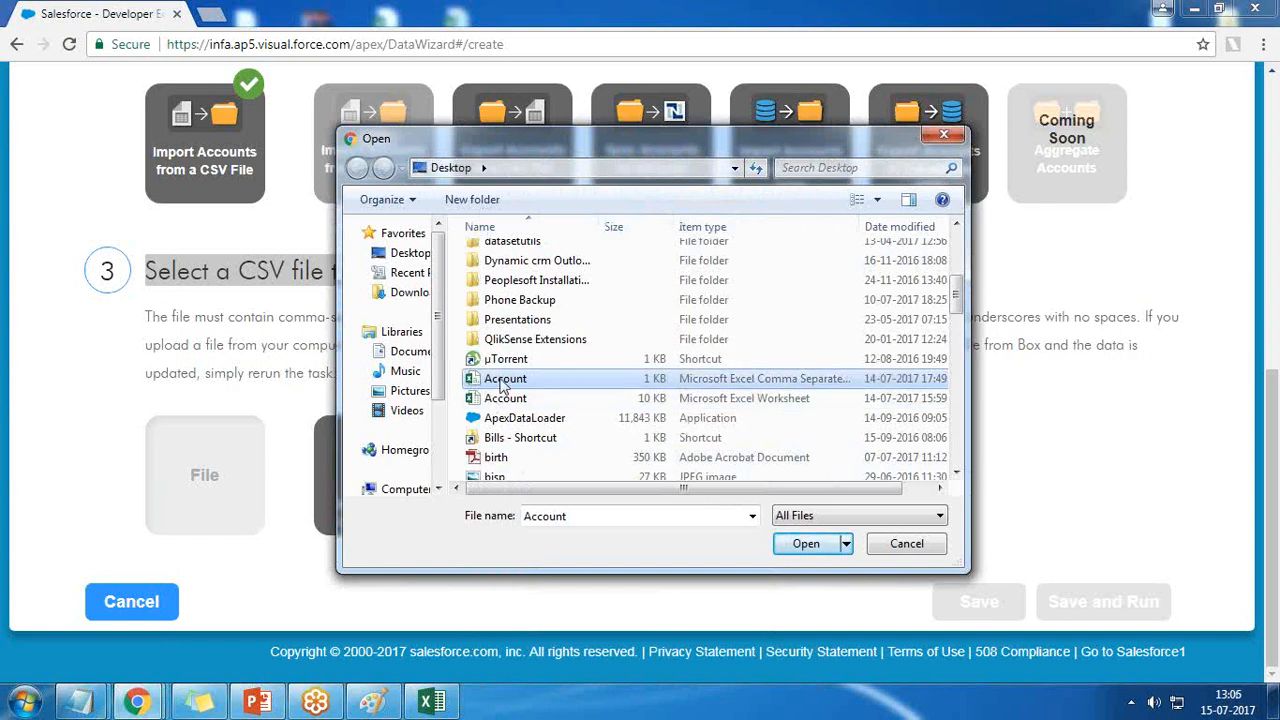
click(808, 546)
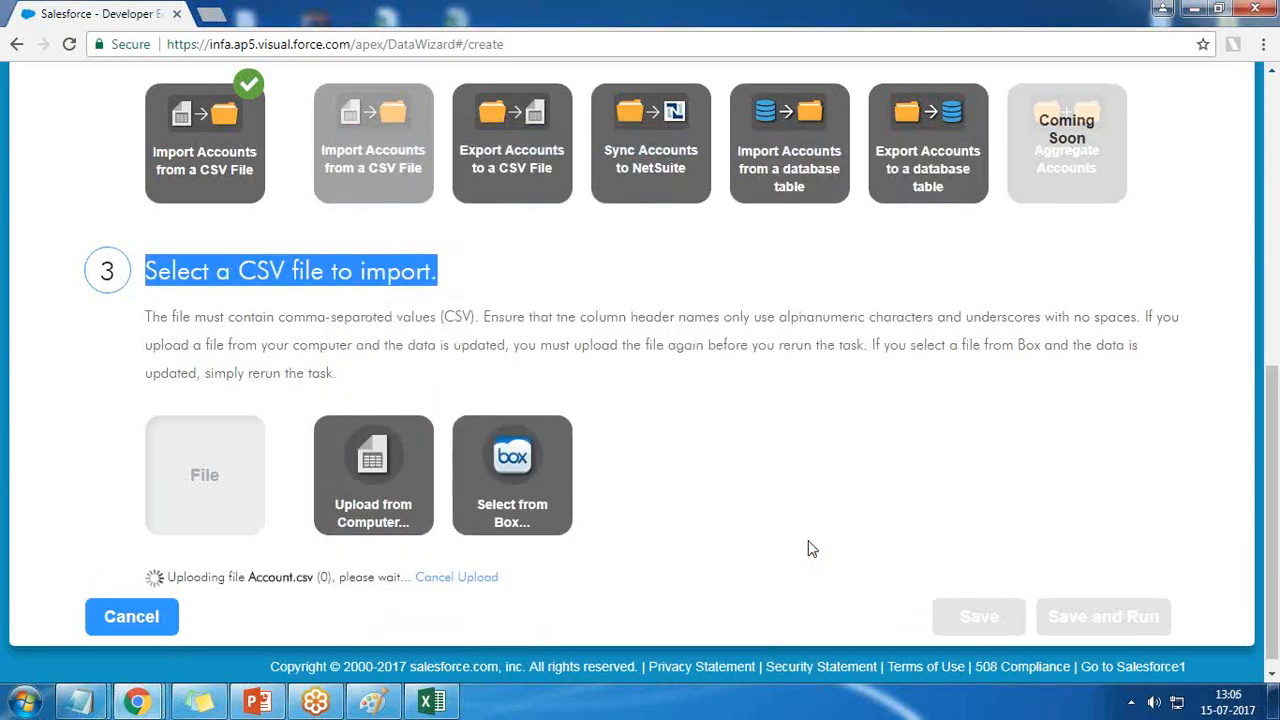
scroll(811, 551, down, 1)
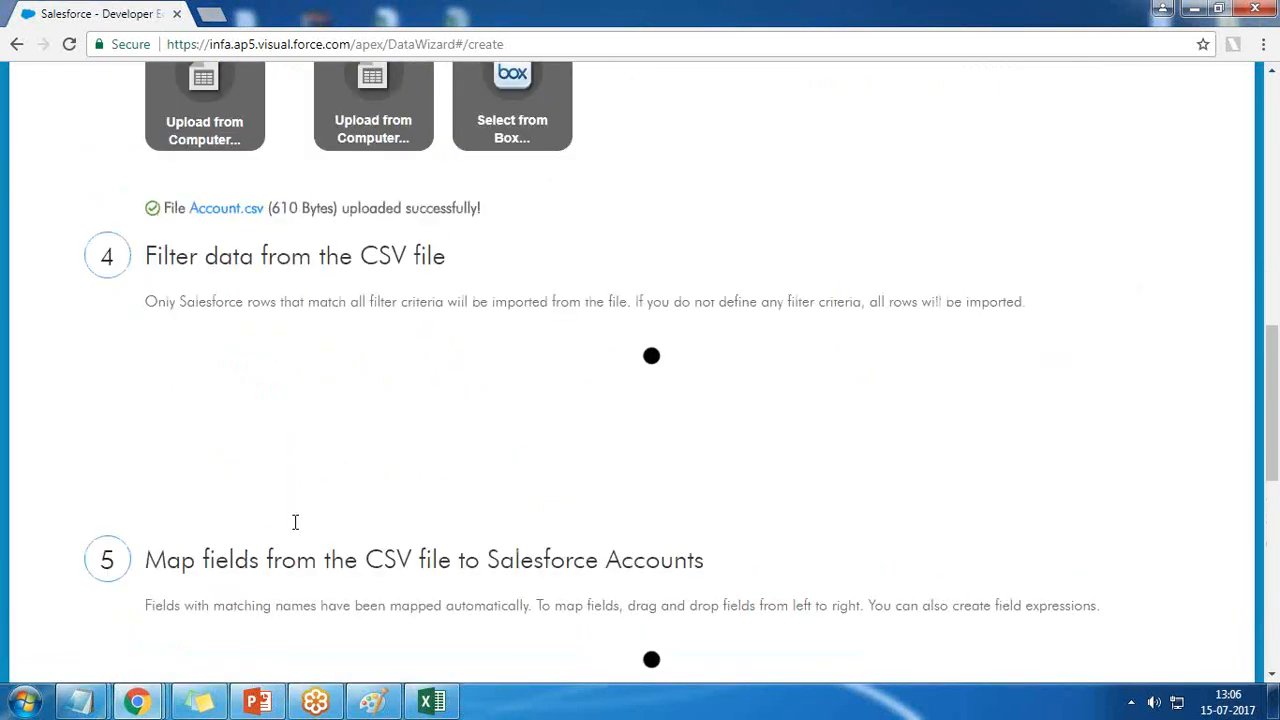
drag(336, 208, 466, 208)
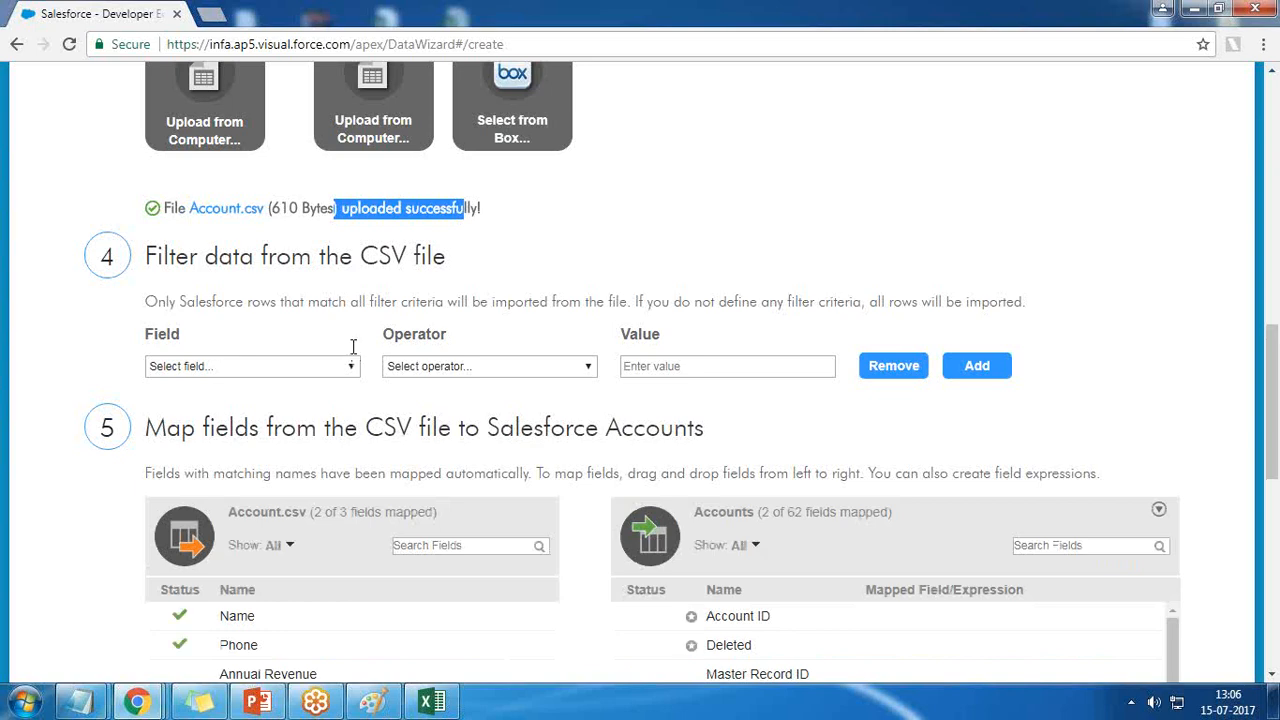
Step: Try an import filter on Annual Revenue with the equals operator and remove the filter condition
scroll(352, 346, up, 2)
scroll(390, 437, down, 1)
click(225, 460)
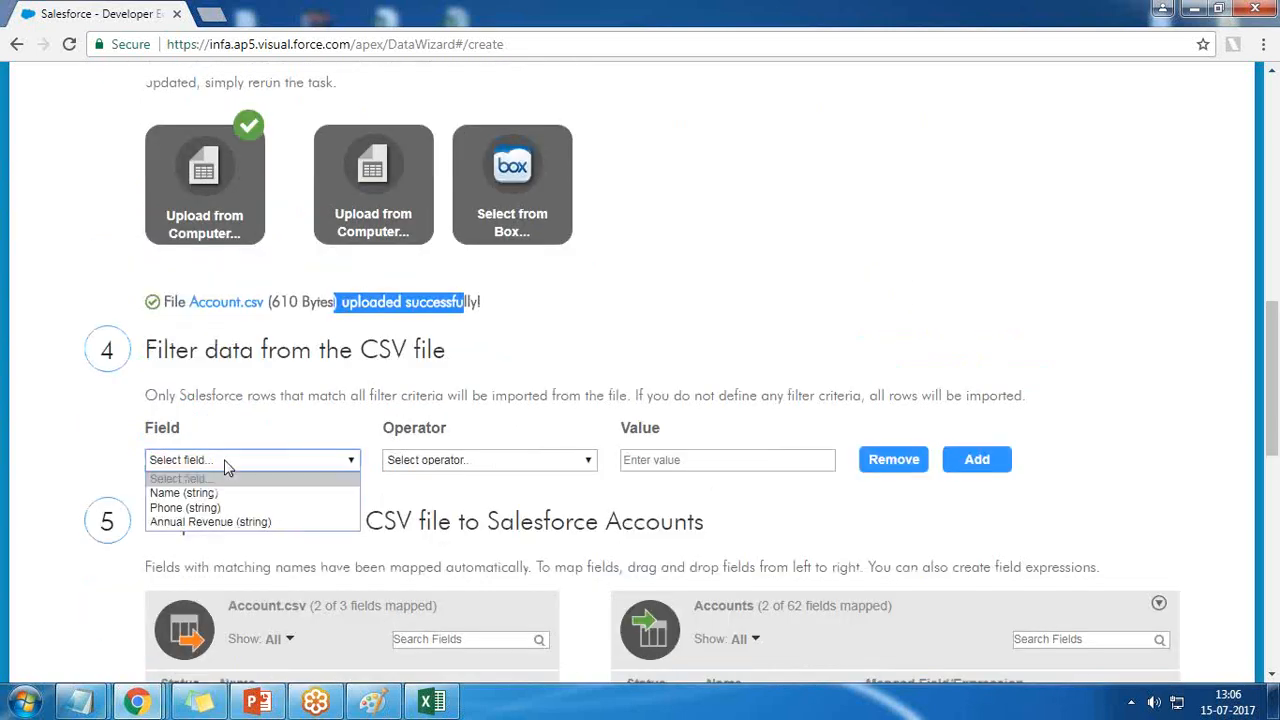
click(224, 527)
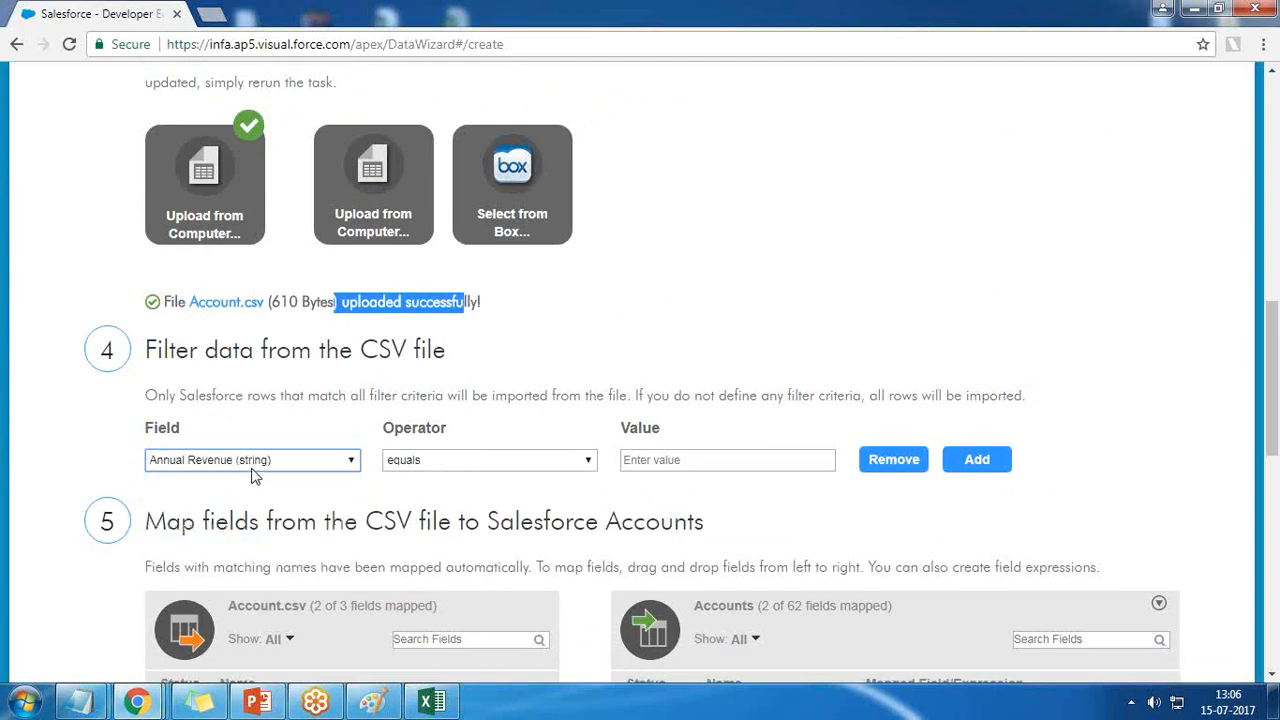
click(458, 463)
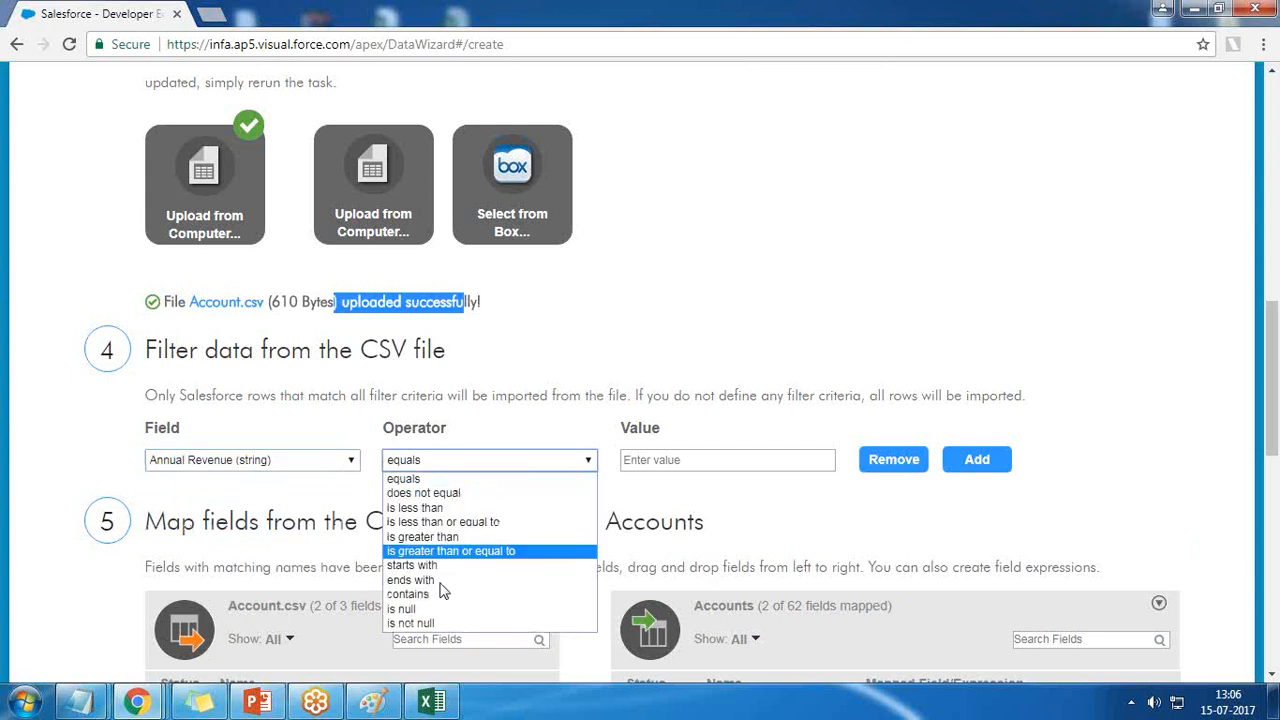
click(456, 479)
click(222, 462)
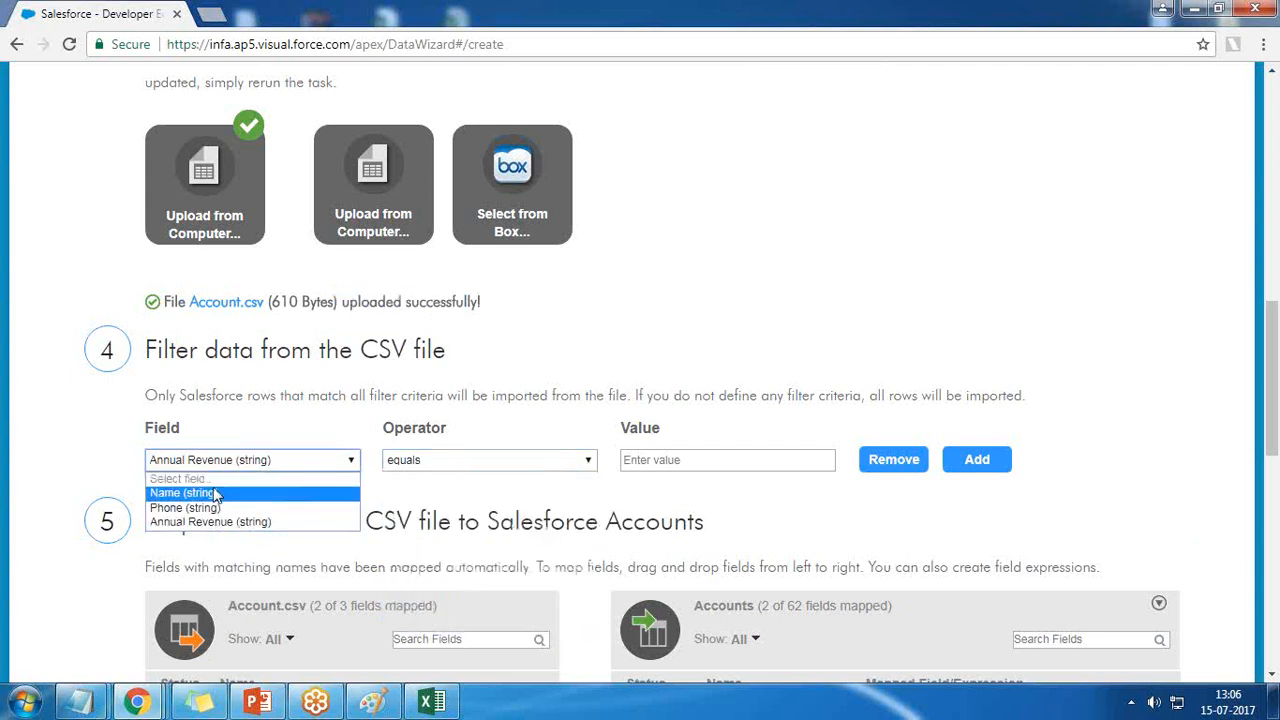
click(254, 424)
click(897, 465)
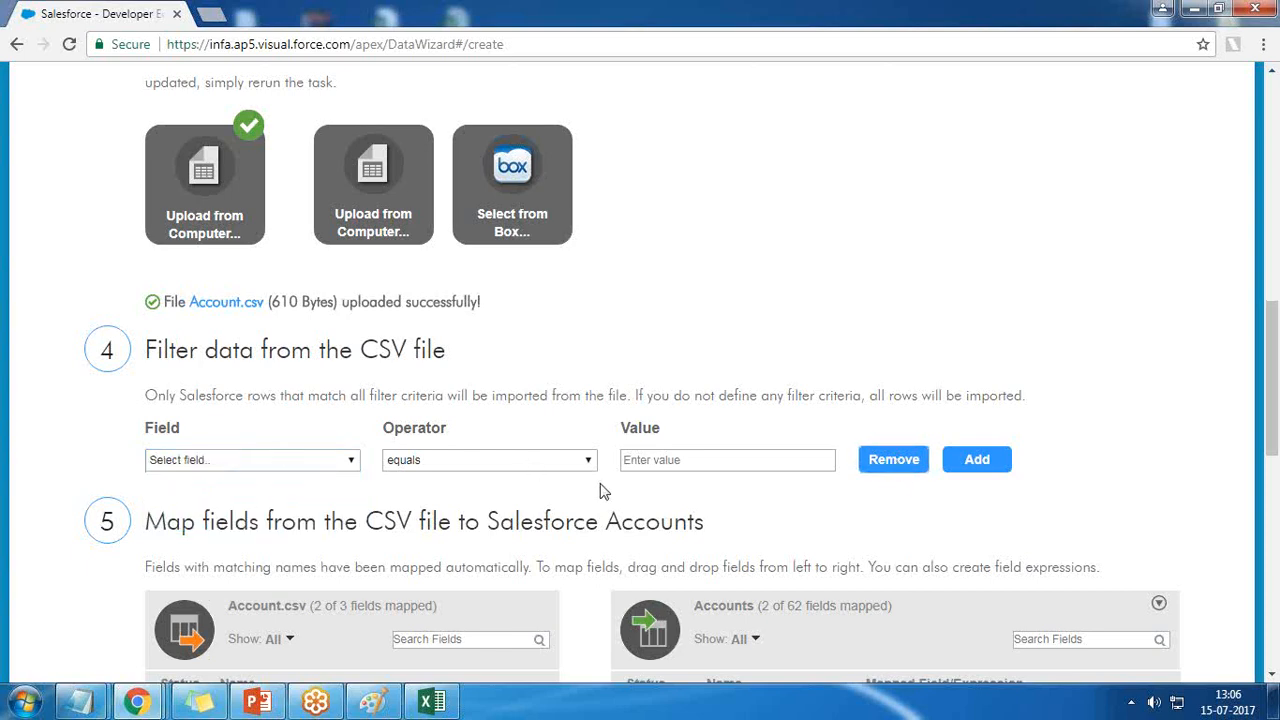
Step: Review the field-mapping section for Account.csv and Salesforce Accounts and compare it with the column headers of the Account workbook in Excel
scroll(600, 490, down, 1)
scroll(265, 414, down, 1)
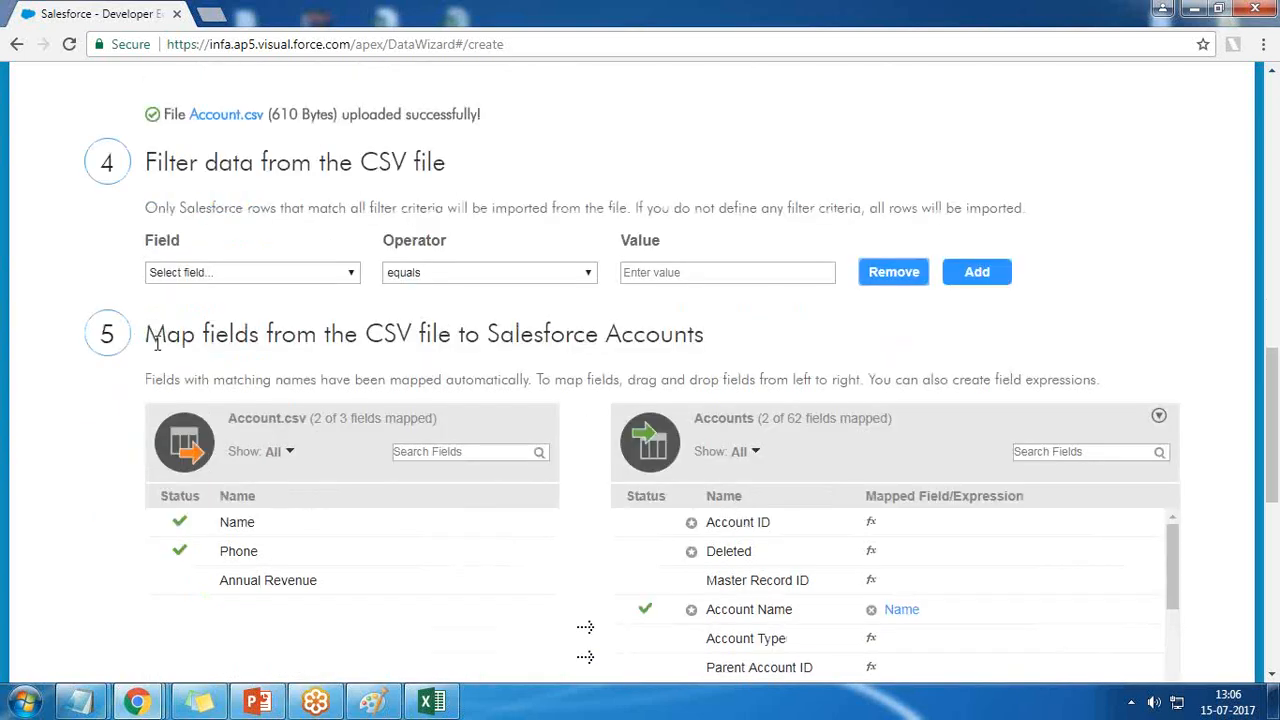
drag(146, 334, 723, 334)
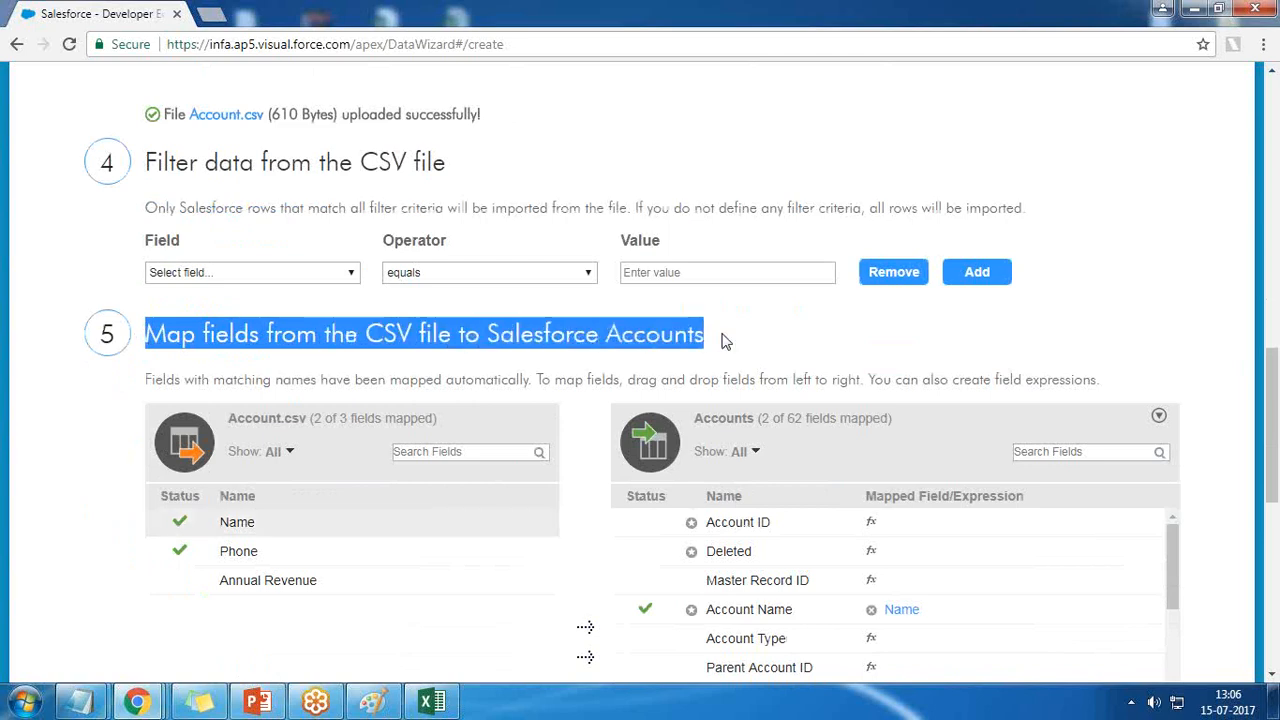
click(433, 704)
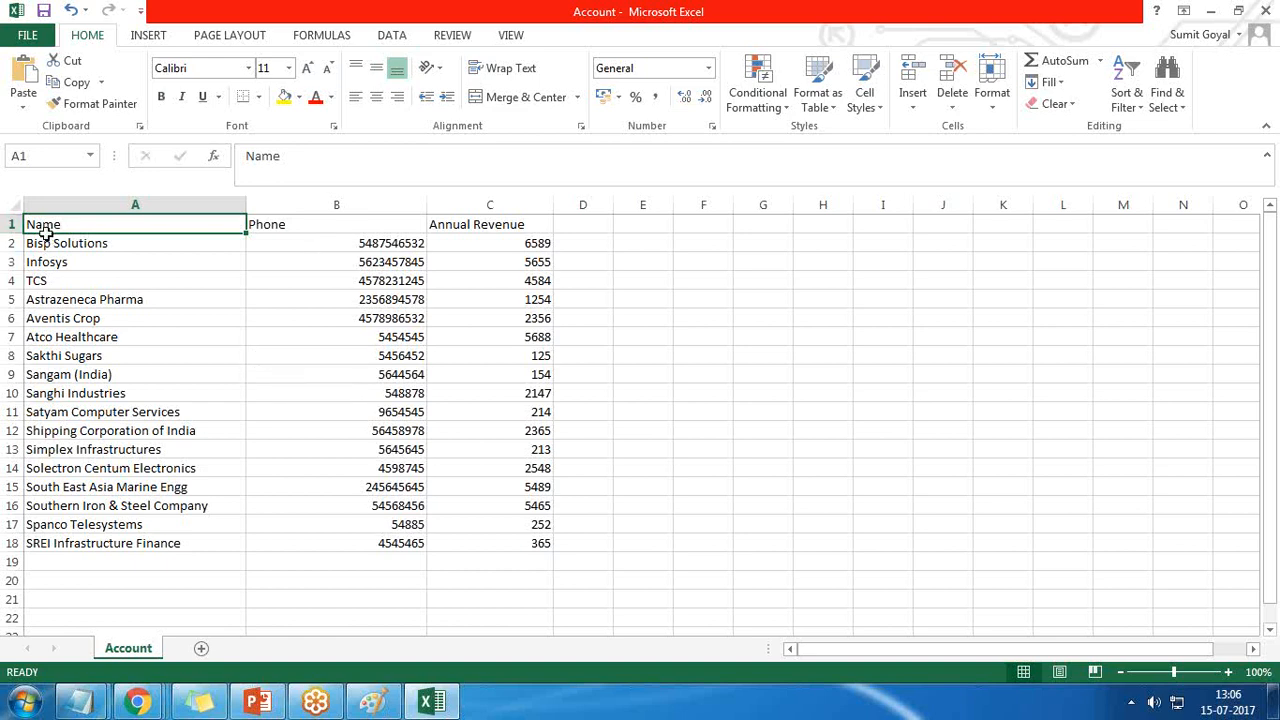
key(alt+Tab)
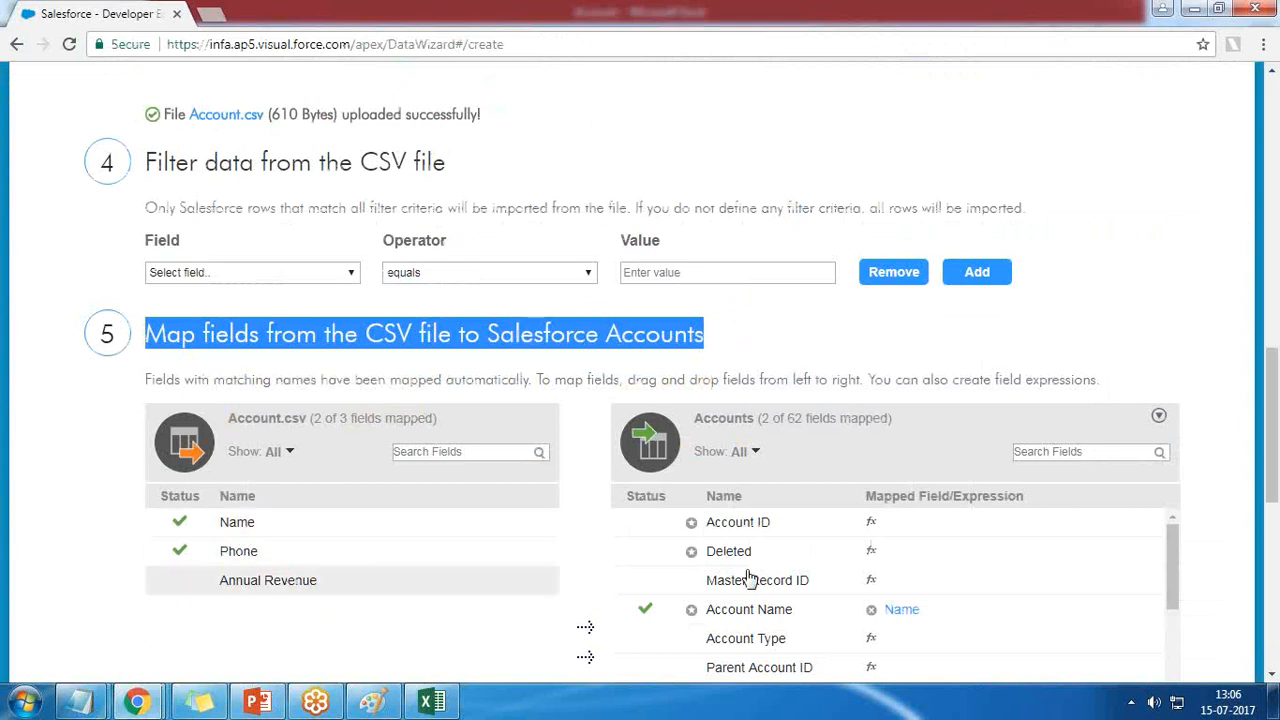
scroll(770, 574, down, 2)
scroll(770, 574, up, 2)
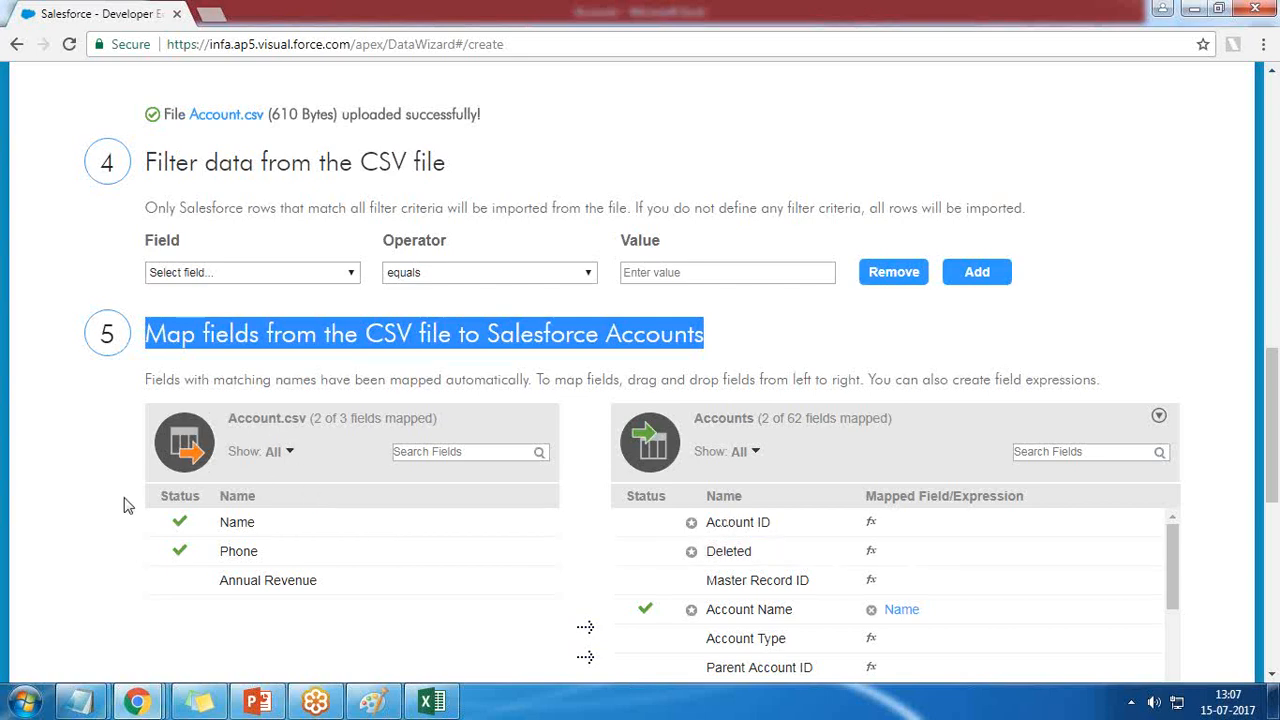
scroll(150, 450, down, 2)
drag(231, 233, 324, 232)
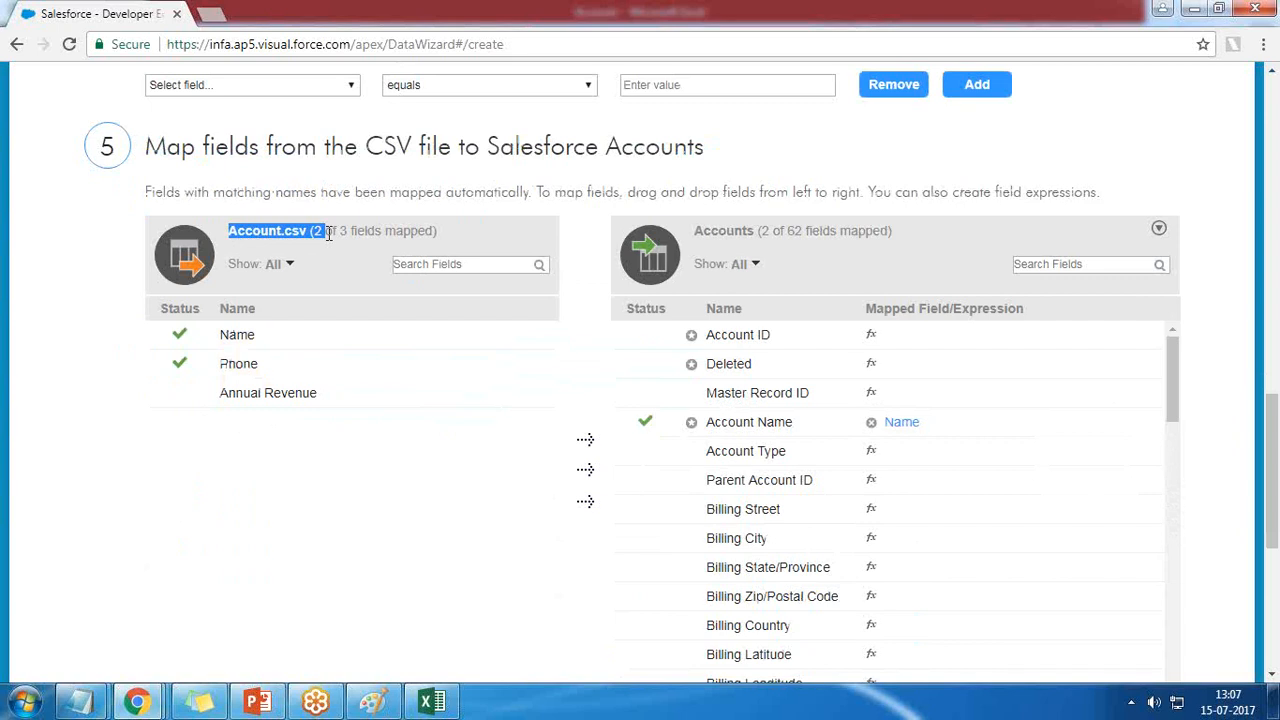
drag(696, 231, 760, 230)
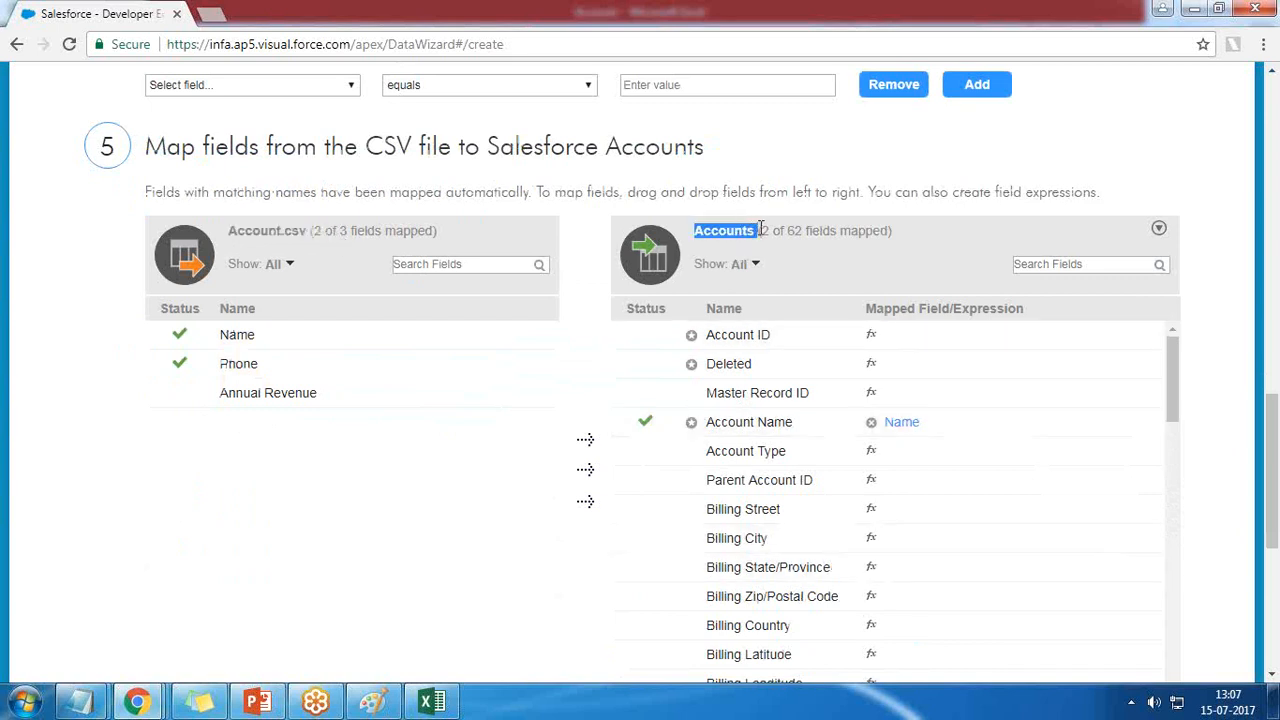
Step: Check the display filter choices for the CSV fields and list only the mapped fields of Accounts
click(293, 262)
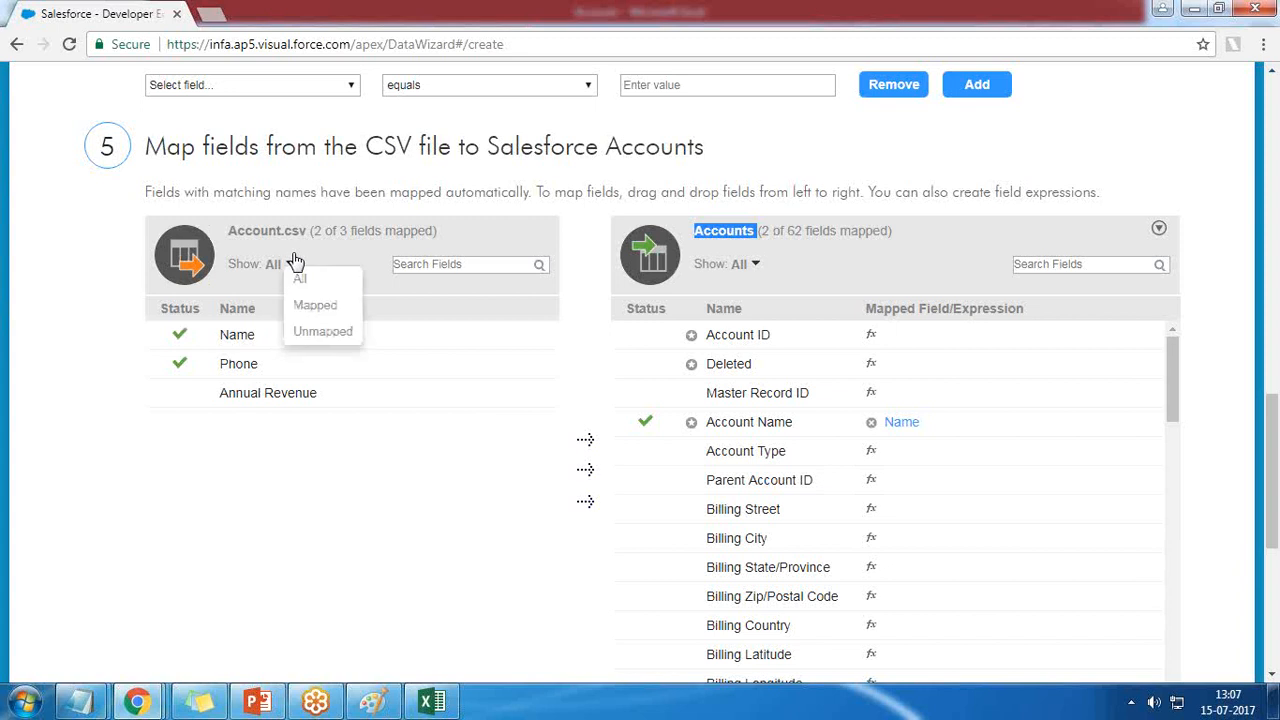
click(754, 264)
click(772, 303)
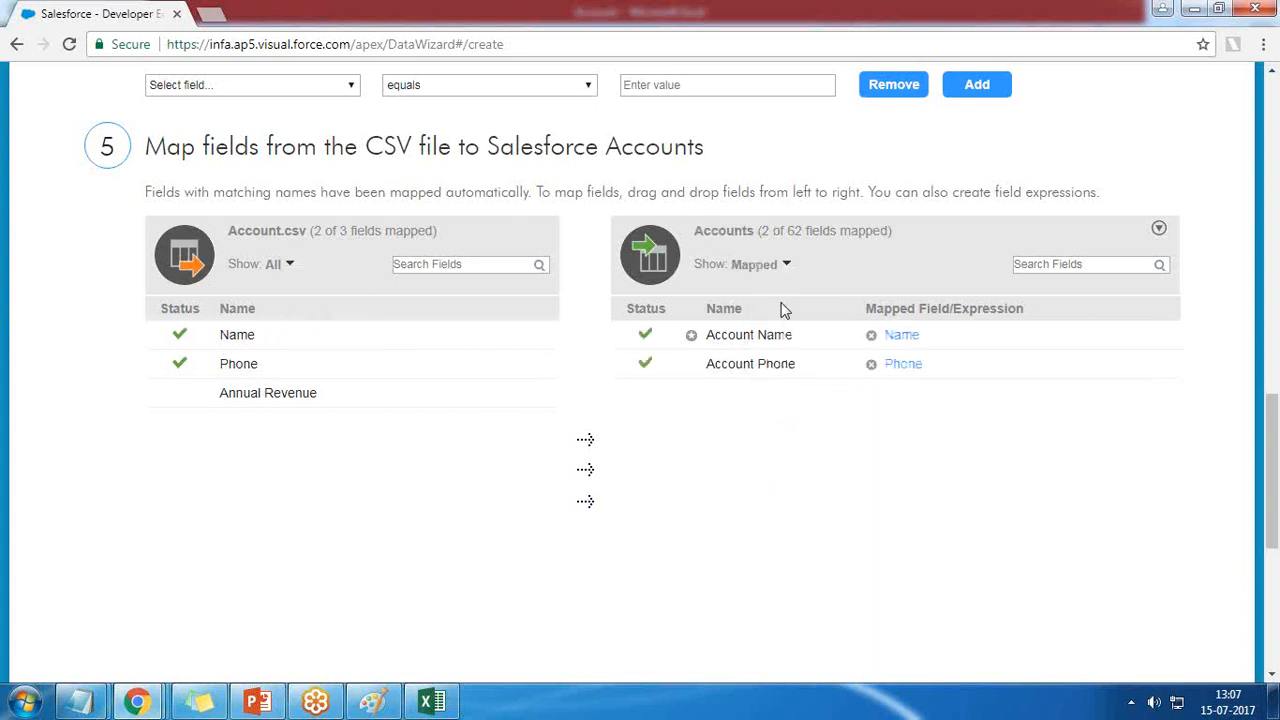
Step: Limit the Accounts list to unmapped fields and map the CSV's Annual Revenue field to the Annual Revenue account field
click(770, 266)
click(786, 332)
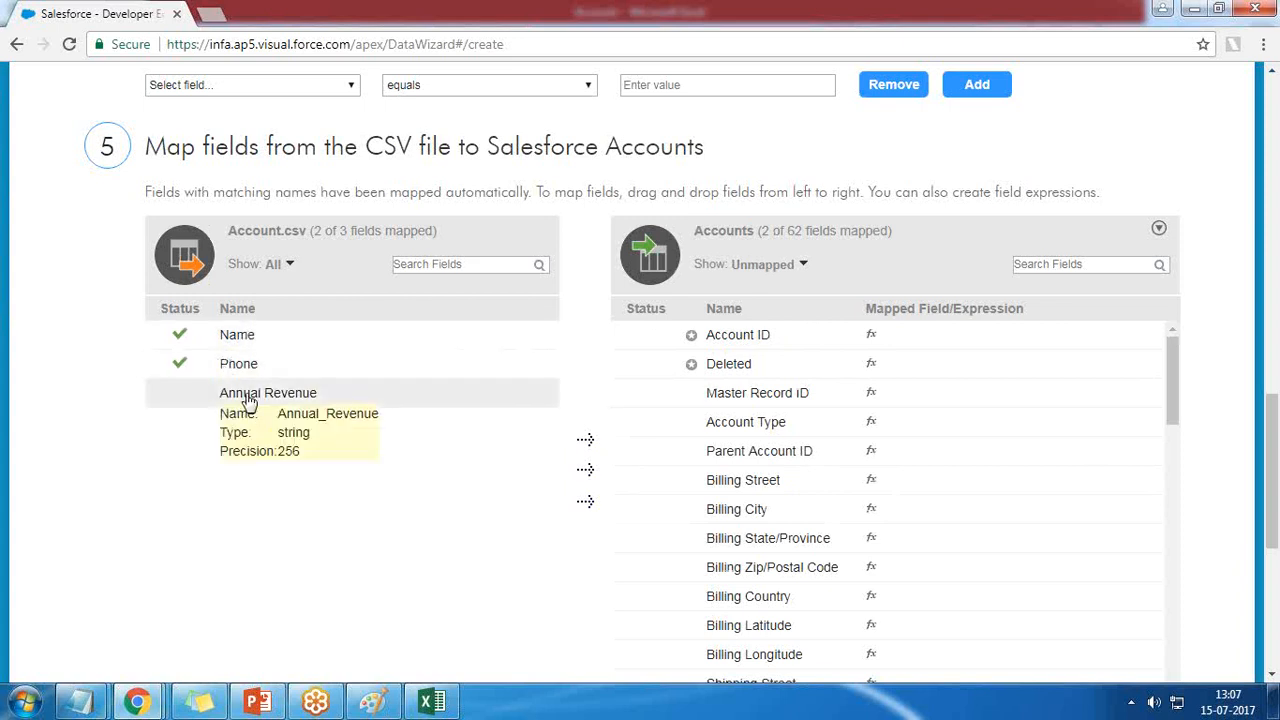
scroll(872, 505, down, 2)
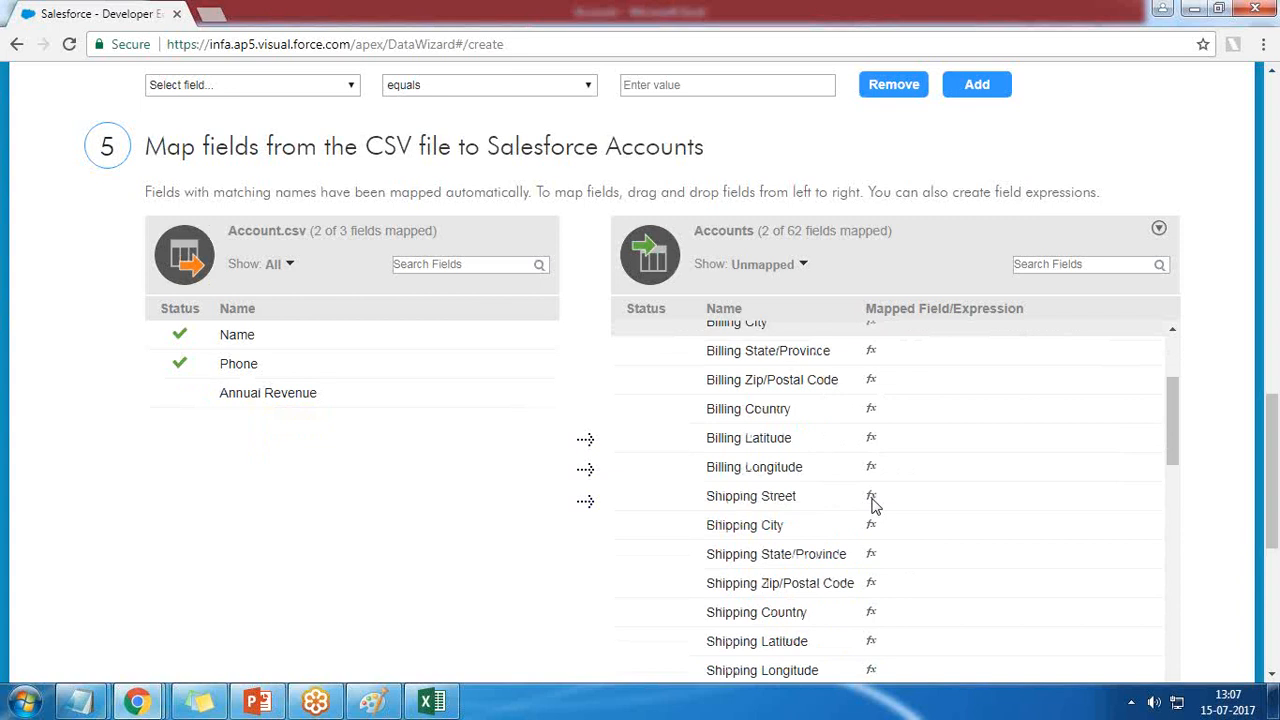
scroll(872, 505, down, 3)
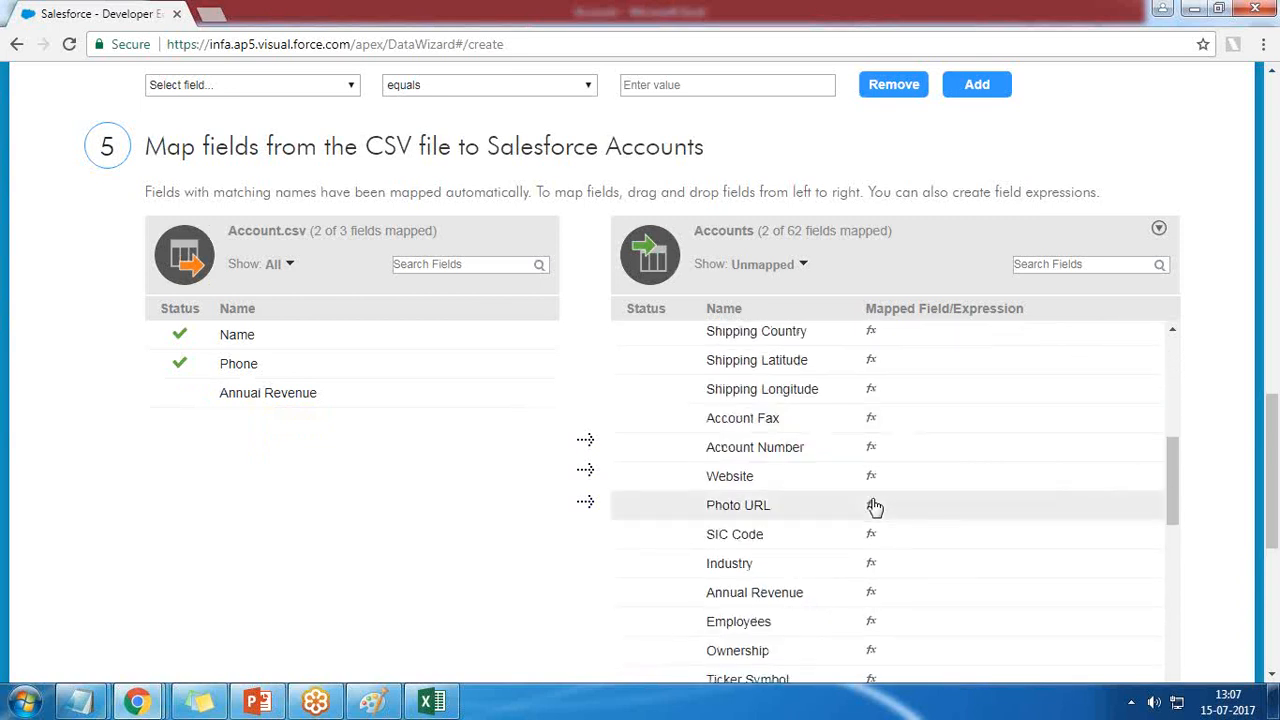
scroll(786, 591, down, 2)
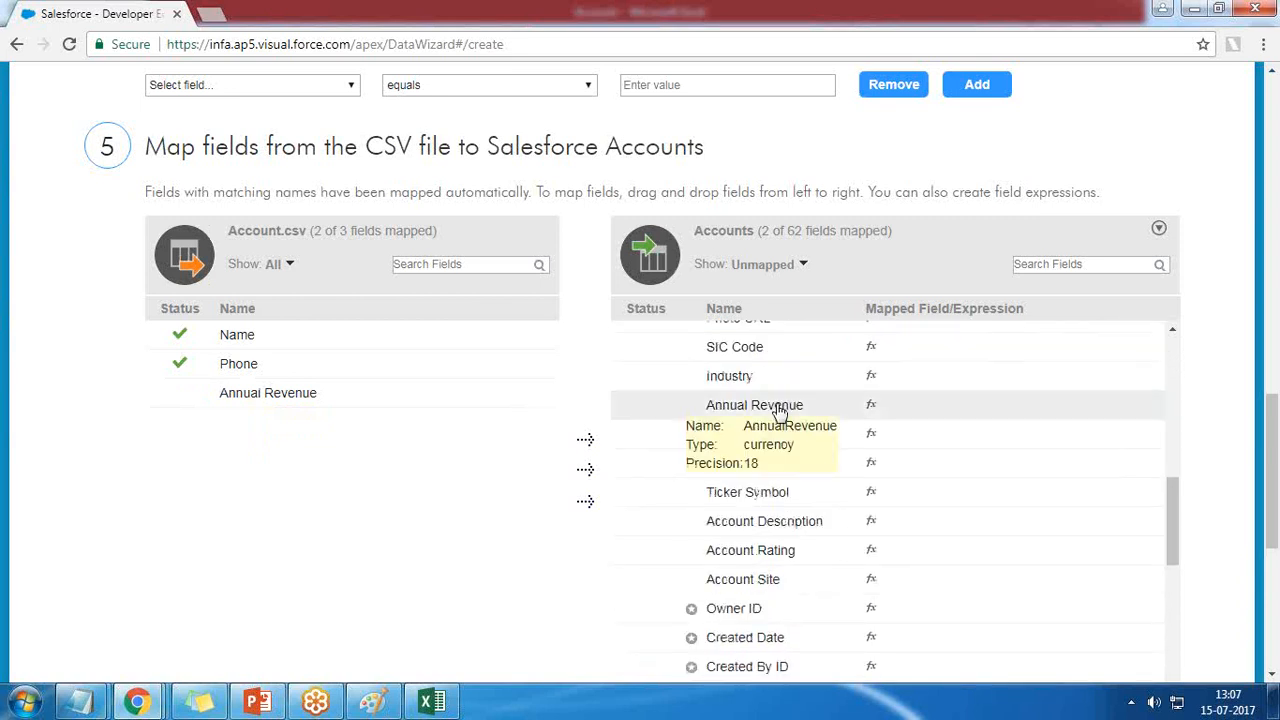
mouse_move(250, 405)
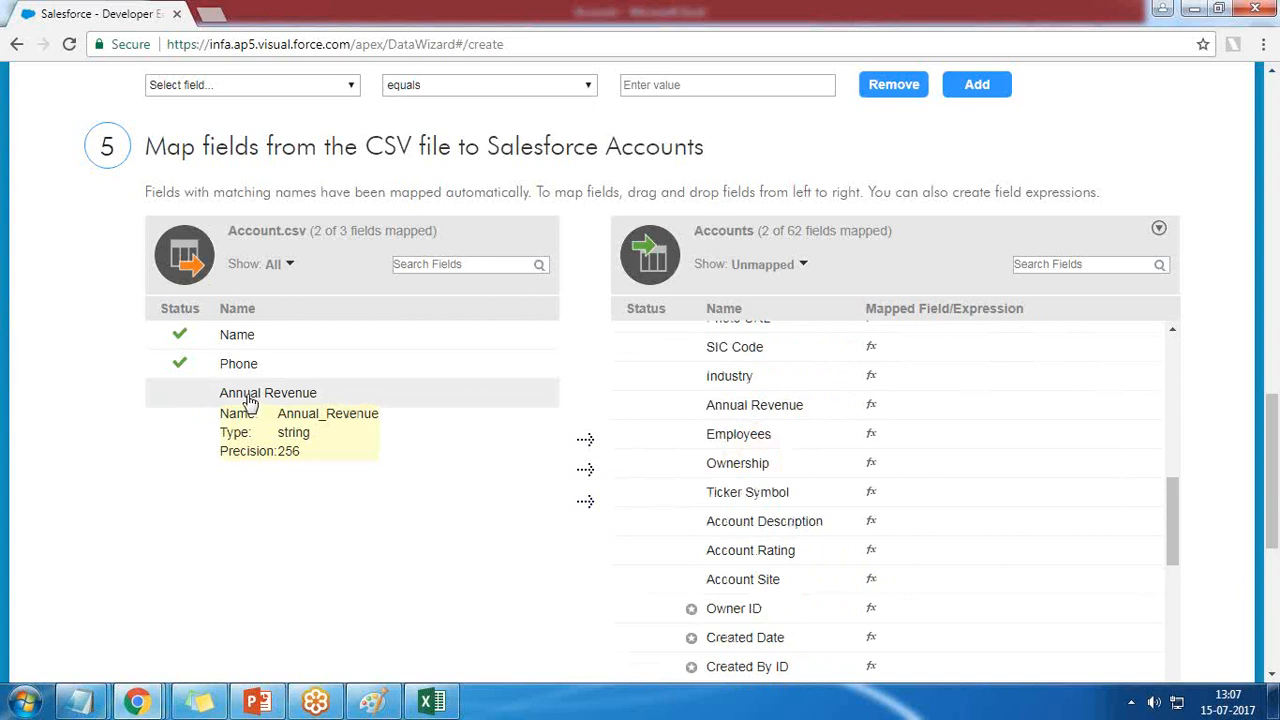
drag(250, 402, 710, 408)
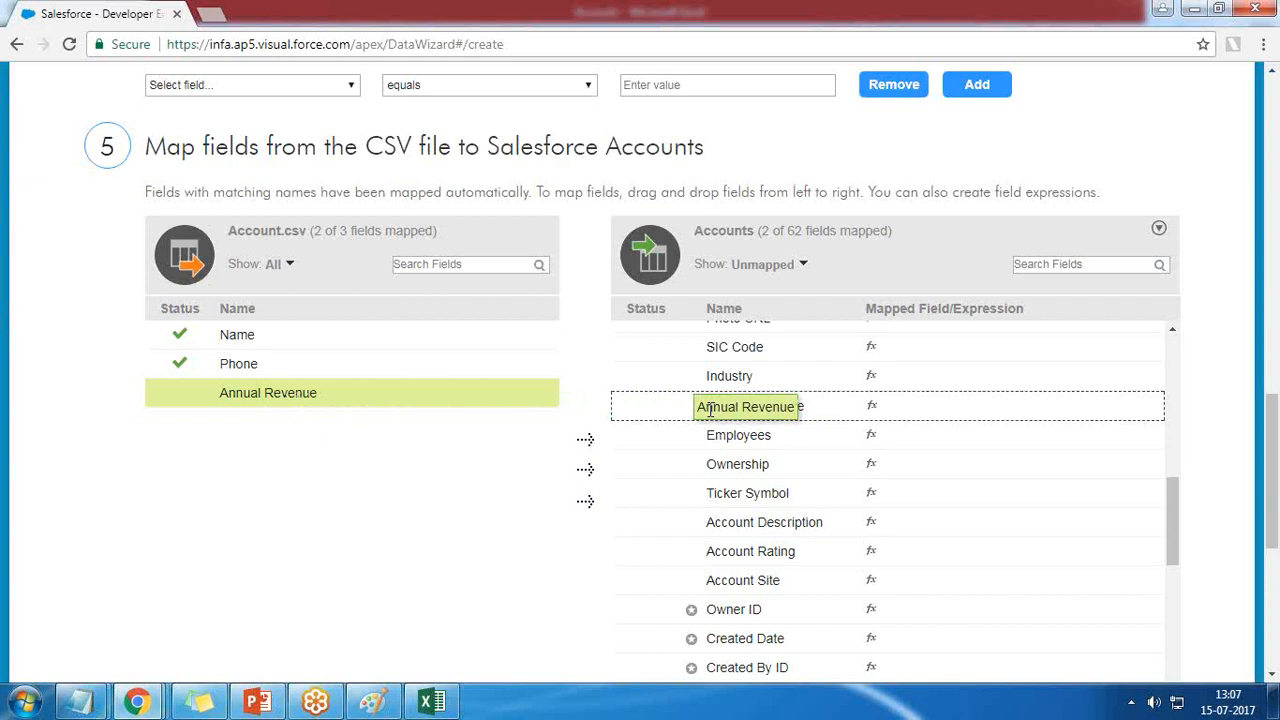
drag(710, 408, 712, 410)
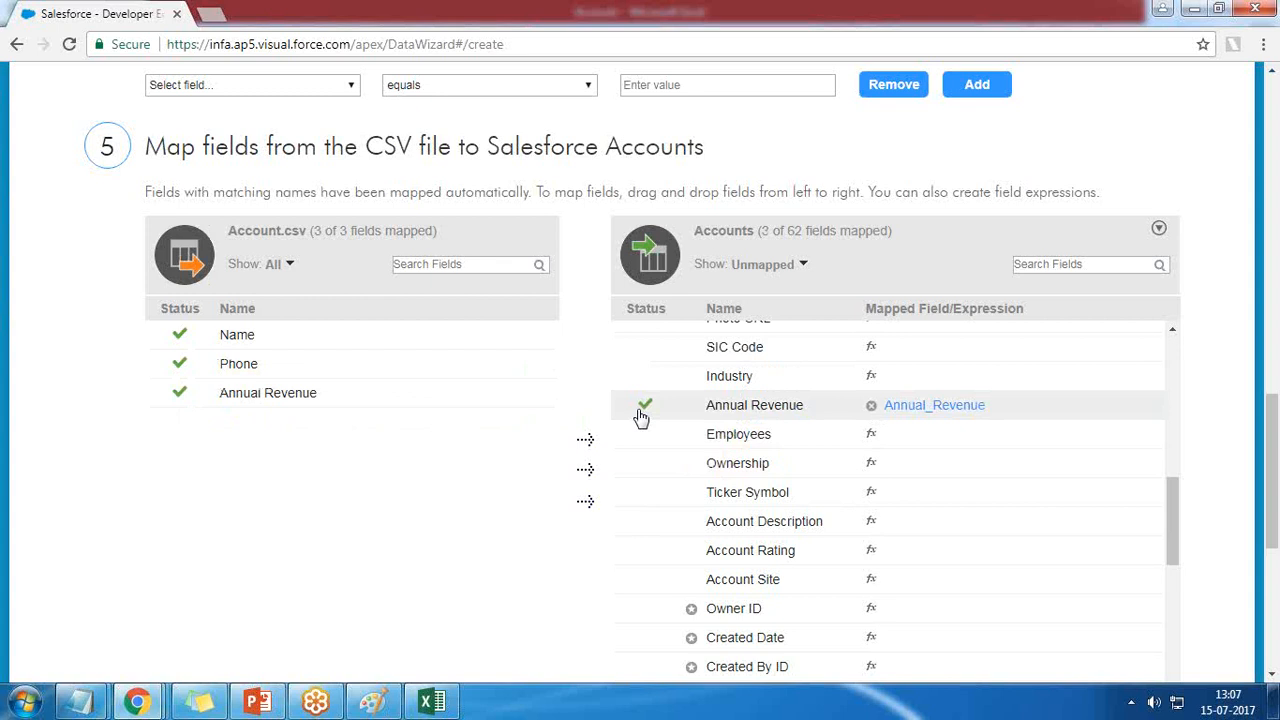
Step: Switch the Accounts field list back to mapped fields and review the mappings for name, phone and annual revenue
click(782, 265)
click(804, 305)
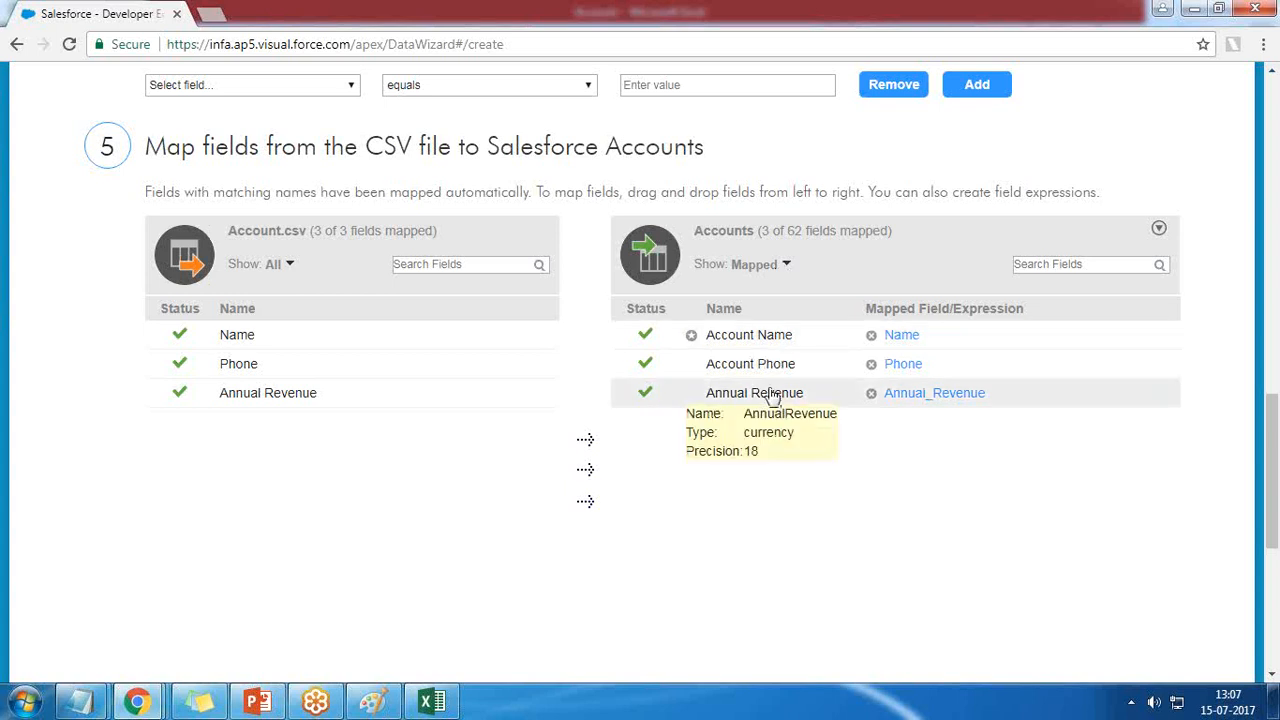
mouse_move(237, 340)
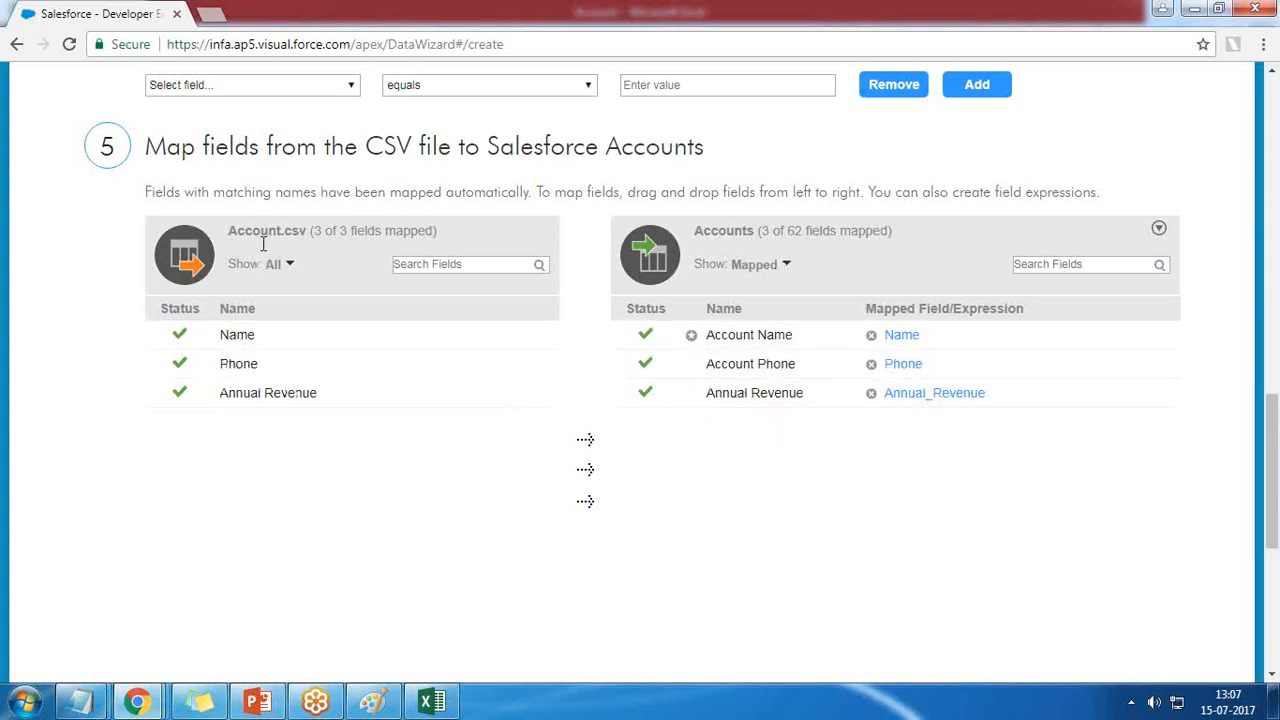
Step: Preview the current data of the CSV file and Salesforce Accounts, and hide the preview again
scroll(853, 533, down, 2)
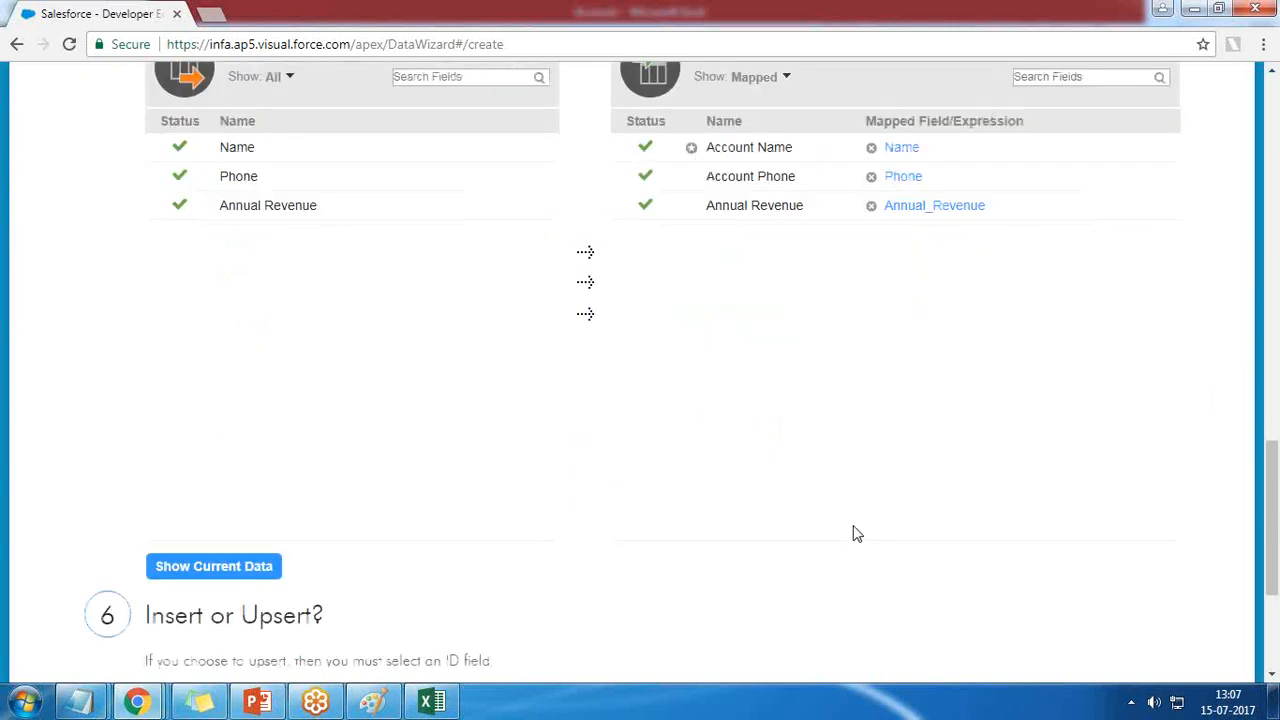
click(210, 572)
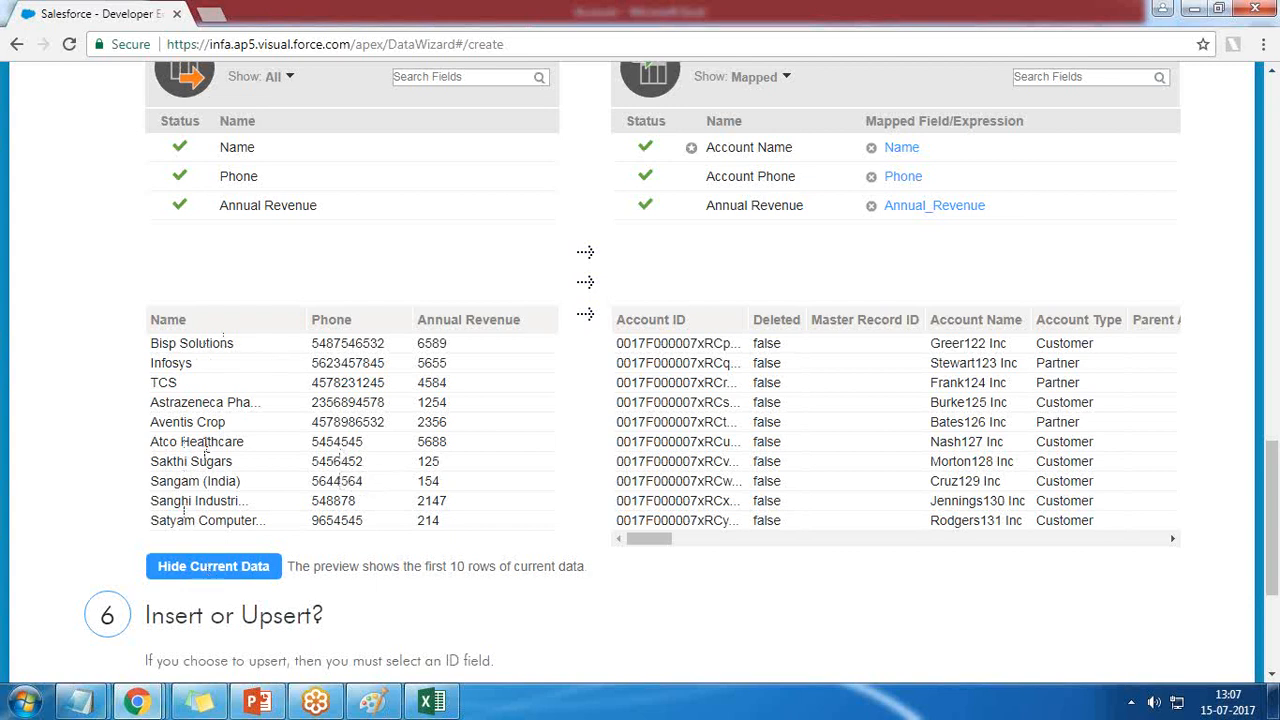
scroll(205, 451, down, 3)
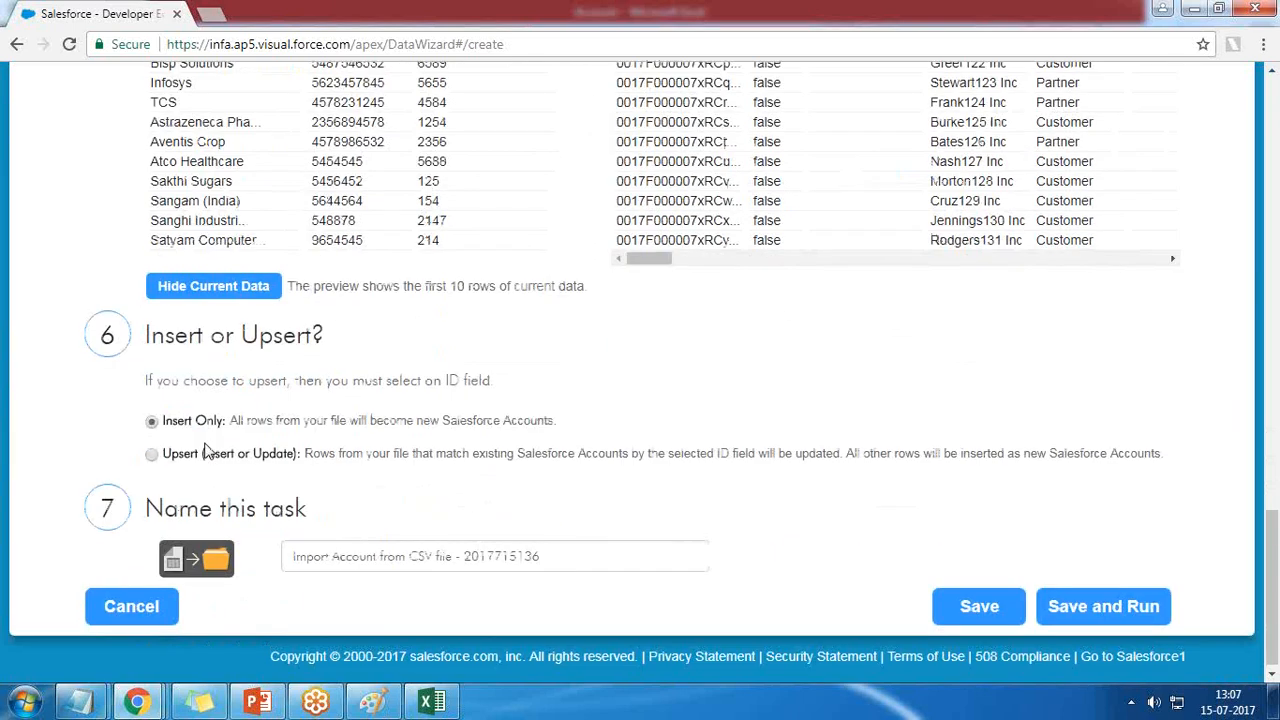
scroll(205, 451, up, 2)
drag(657, 447, 612, 451)
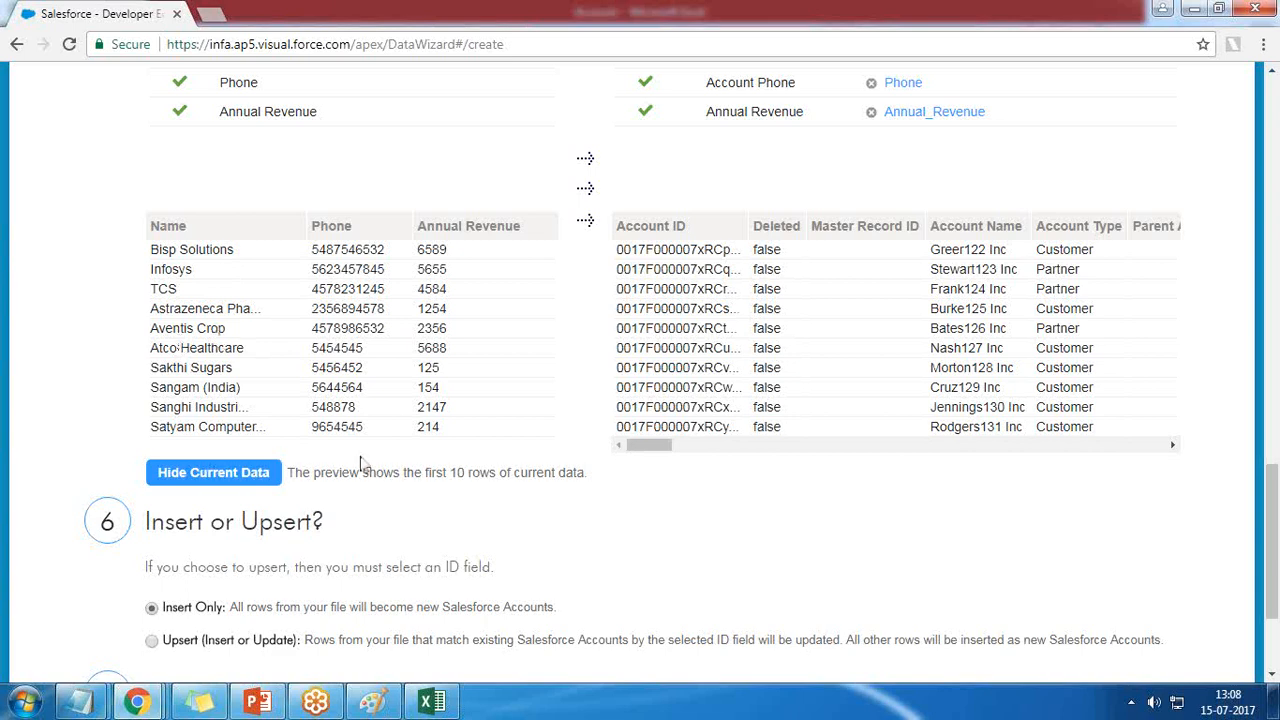
drag(666, 449, 606, 471)
click(230, 479)
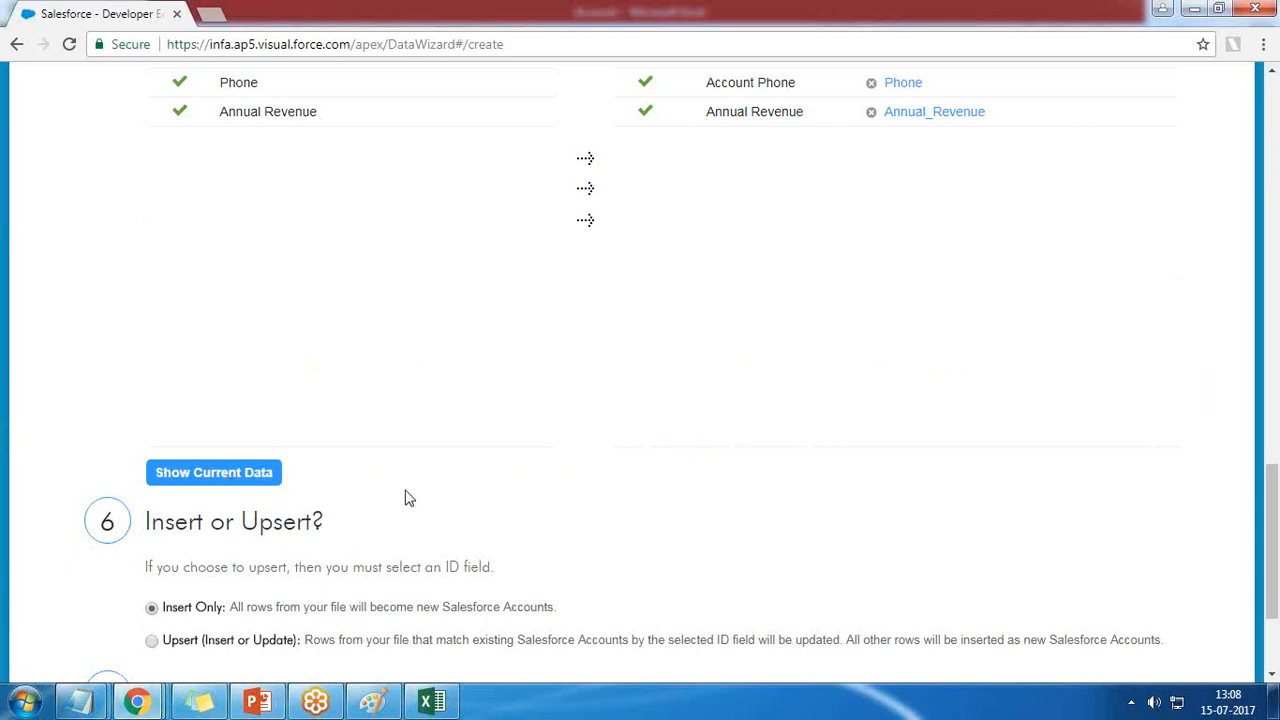
Step: Keep the Insert Only option and the suggested task name, and save and run the import task
scroll(470, 498, down, 3)
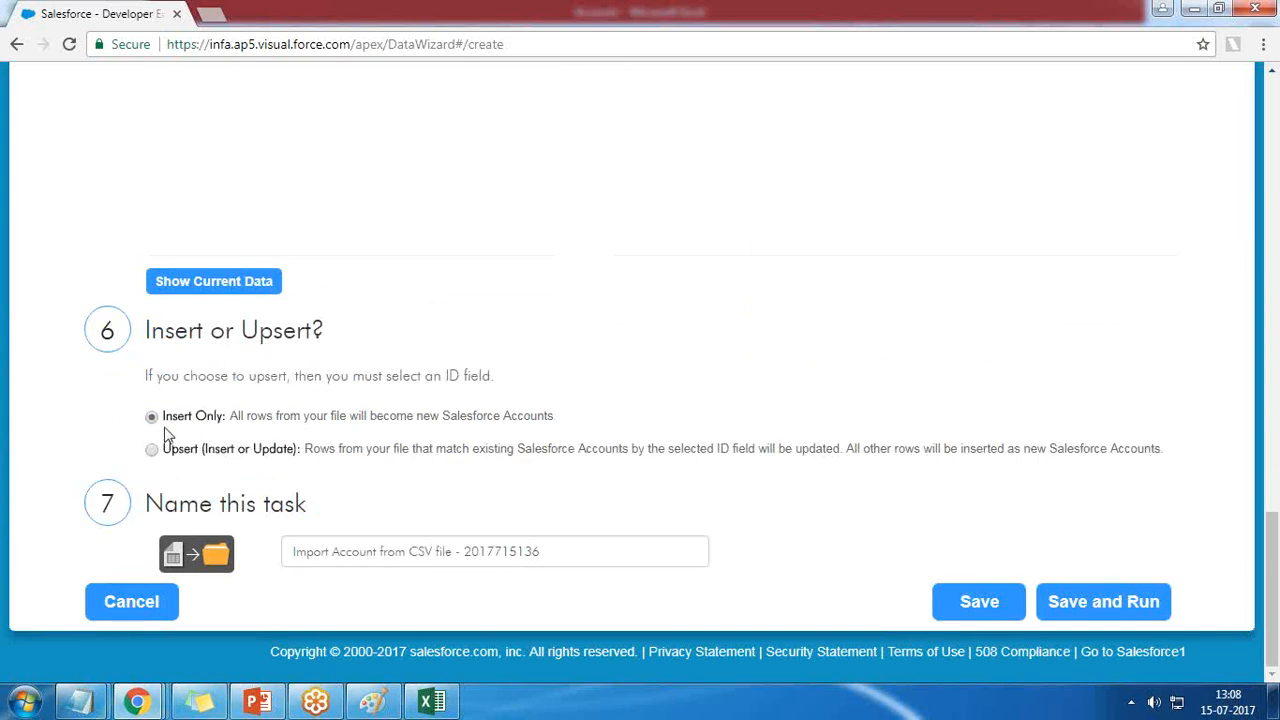
click(558, 551)
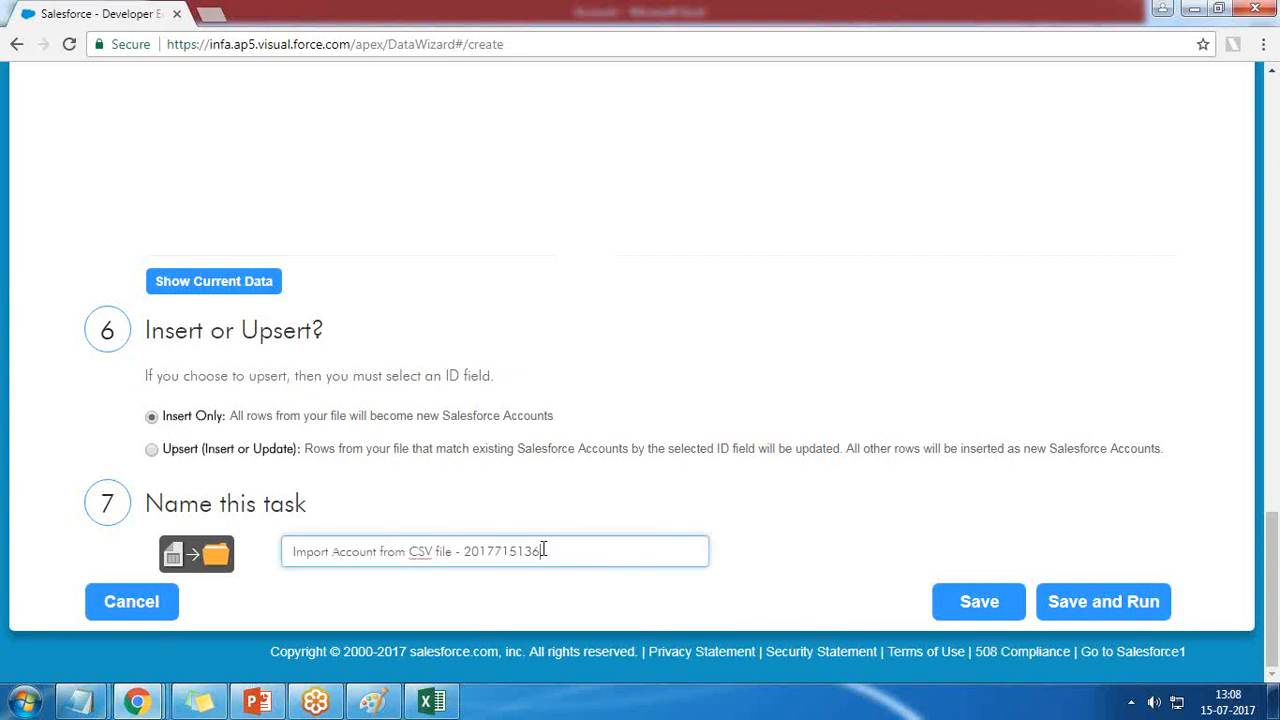
click(299, 551)
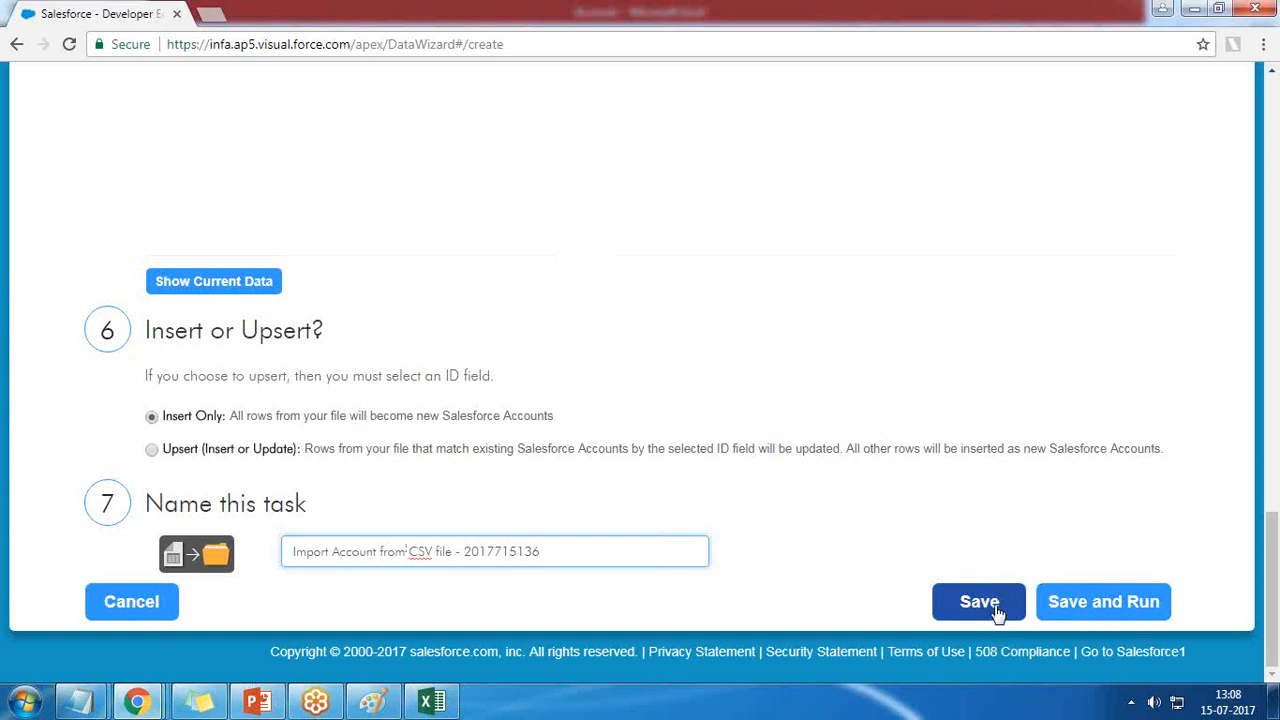
click(1114, 610)
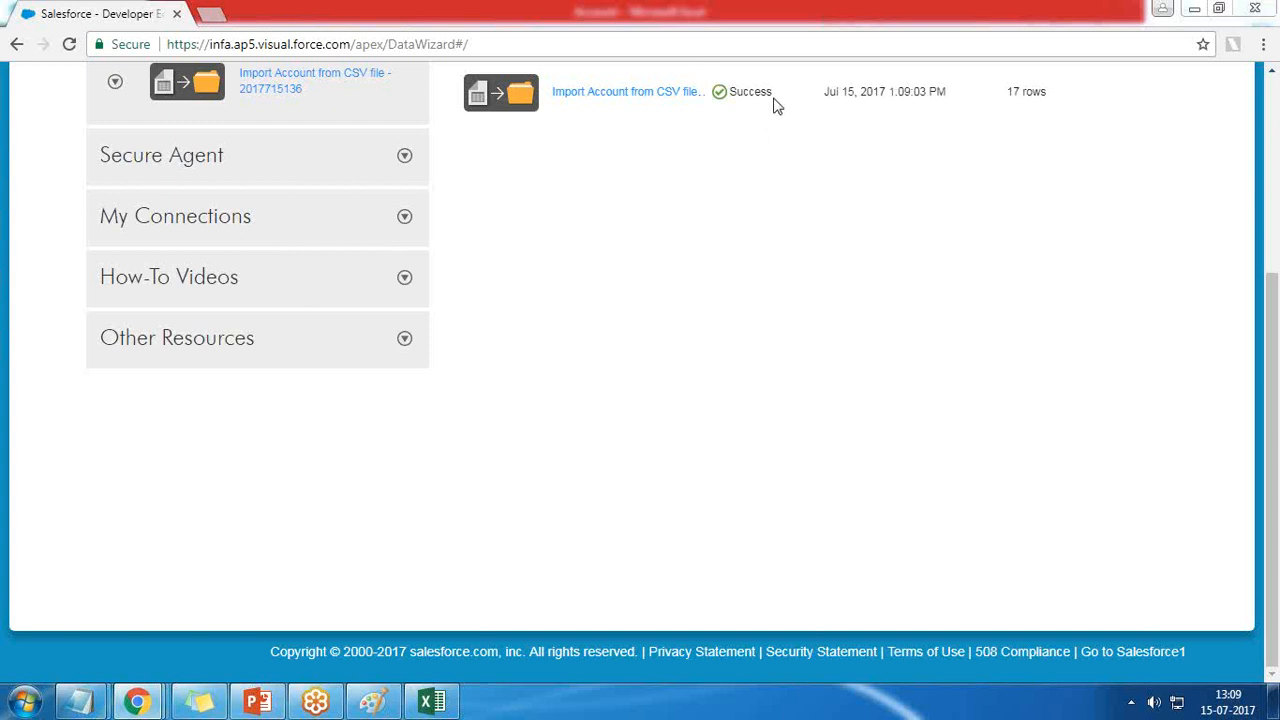
Step: Check the import's success rows in the job history and expand the My Connections, Other Resources and Secure Agent sections
drag(1008, 91, 1042, 89)
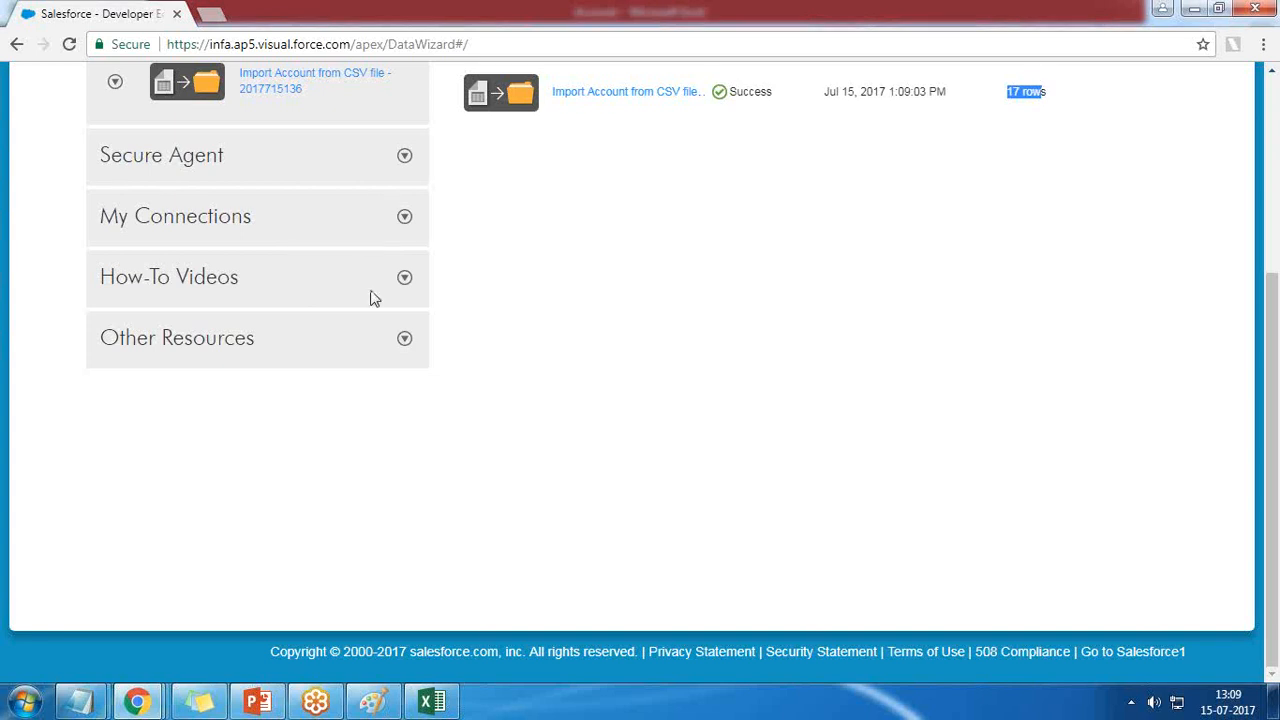
click(404, 218)
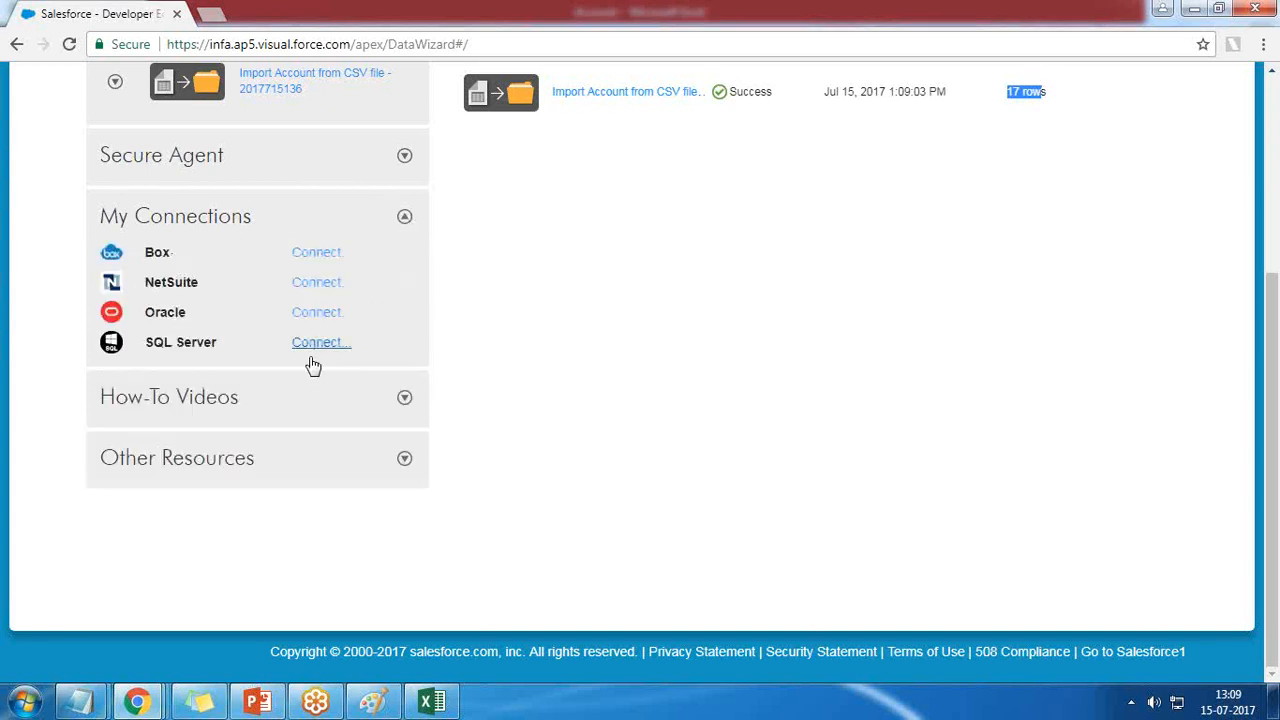
click(404, 459)
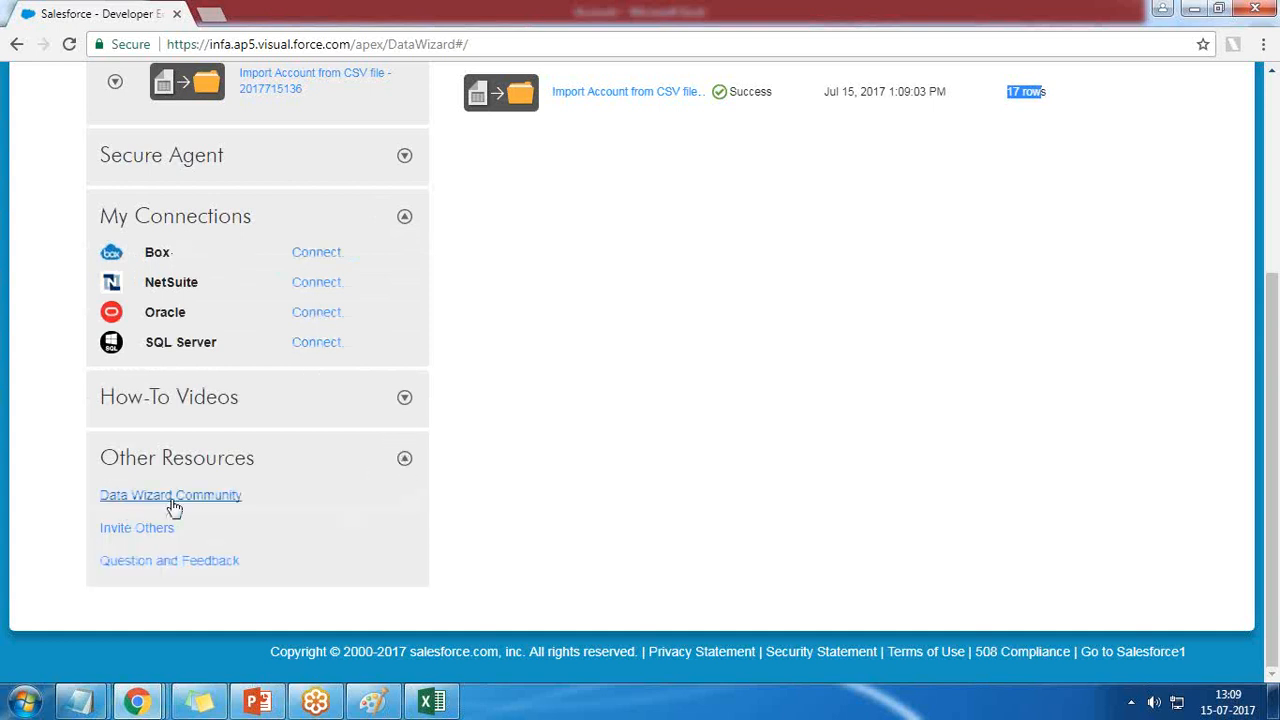
click(404, 157)
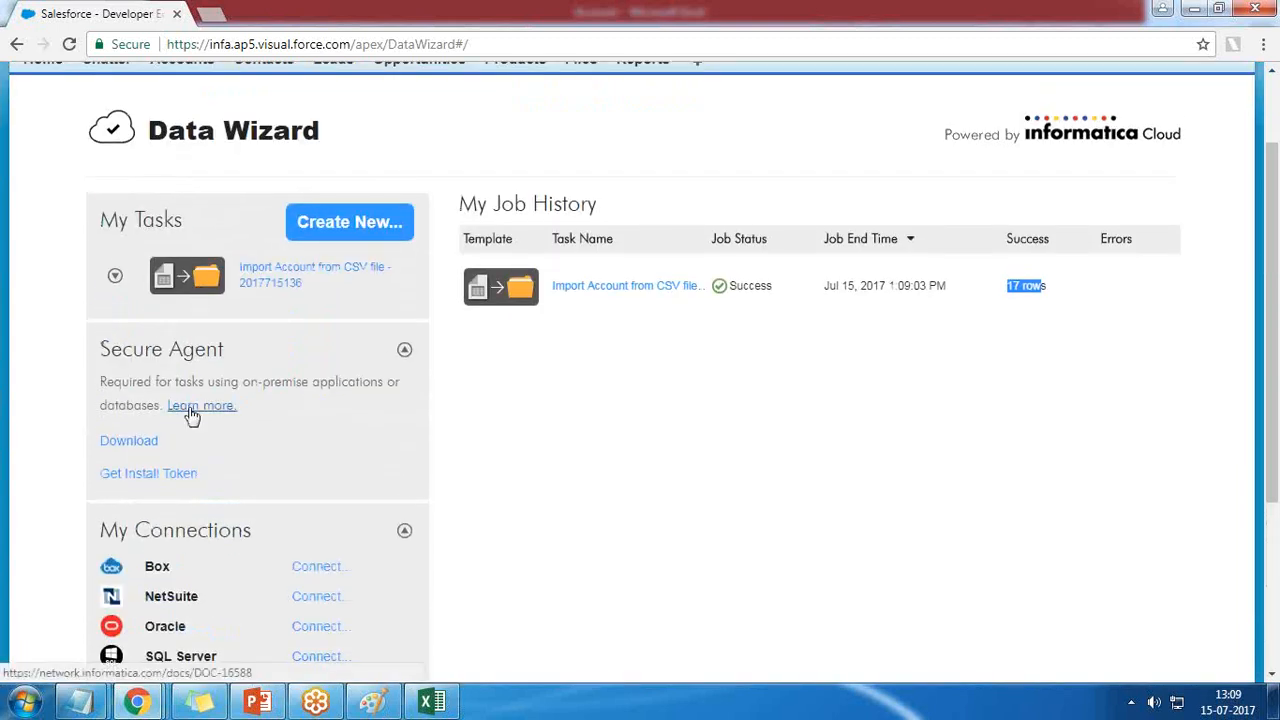
drag(175, 381, 272, 377)
click(272, 377)
drag(259, 283, 233, 273)
click(156, 330)
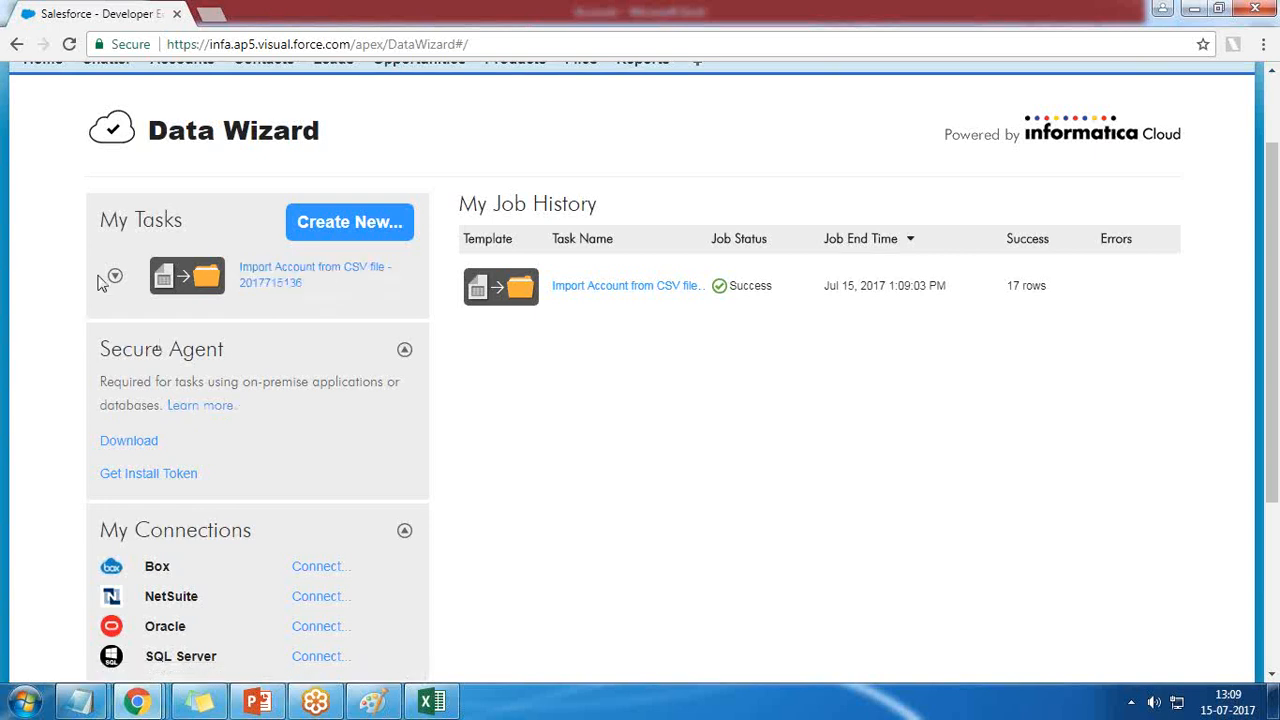
Step: Check the available actions of the Account CSV import task under My Tasks and open the task for editing
click(115, 277)
click(115, 277)
click(115, 277)
click(45, 272)
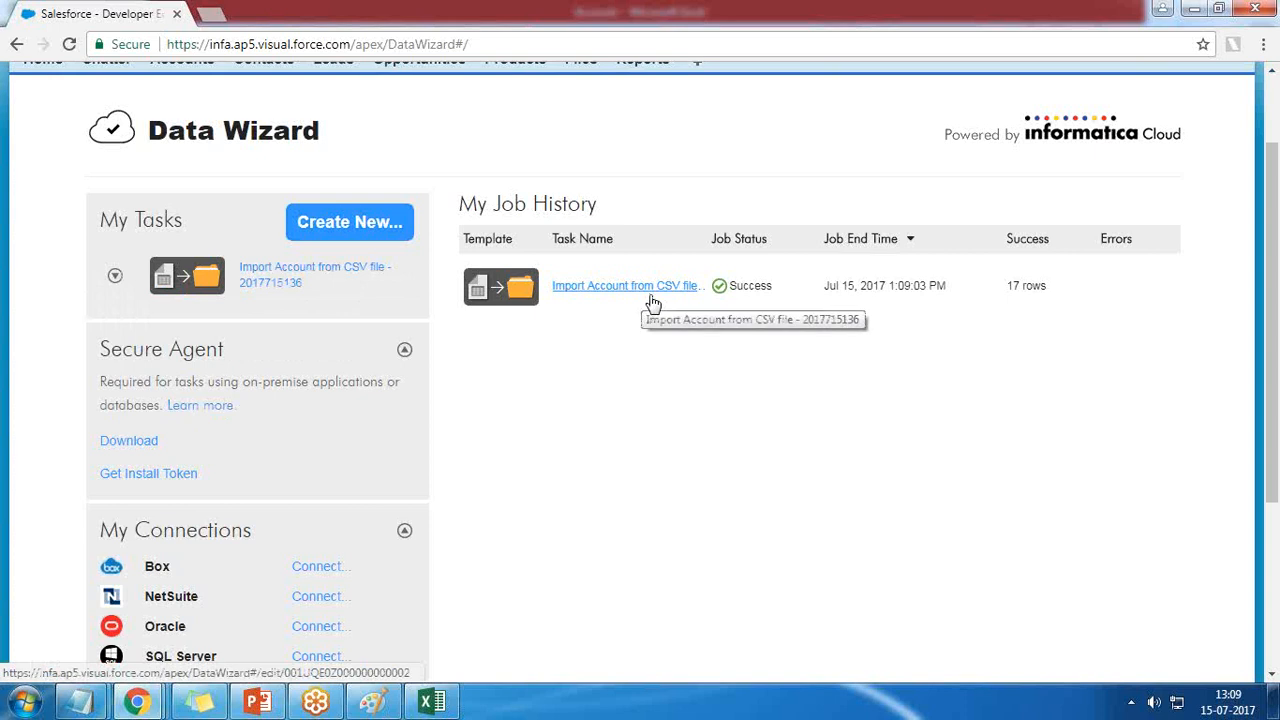
click(114, 275)
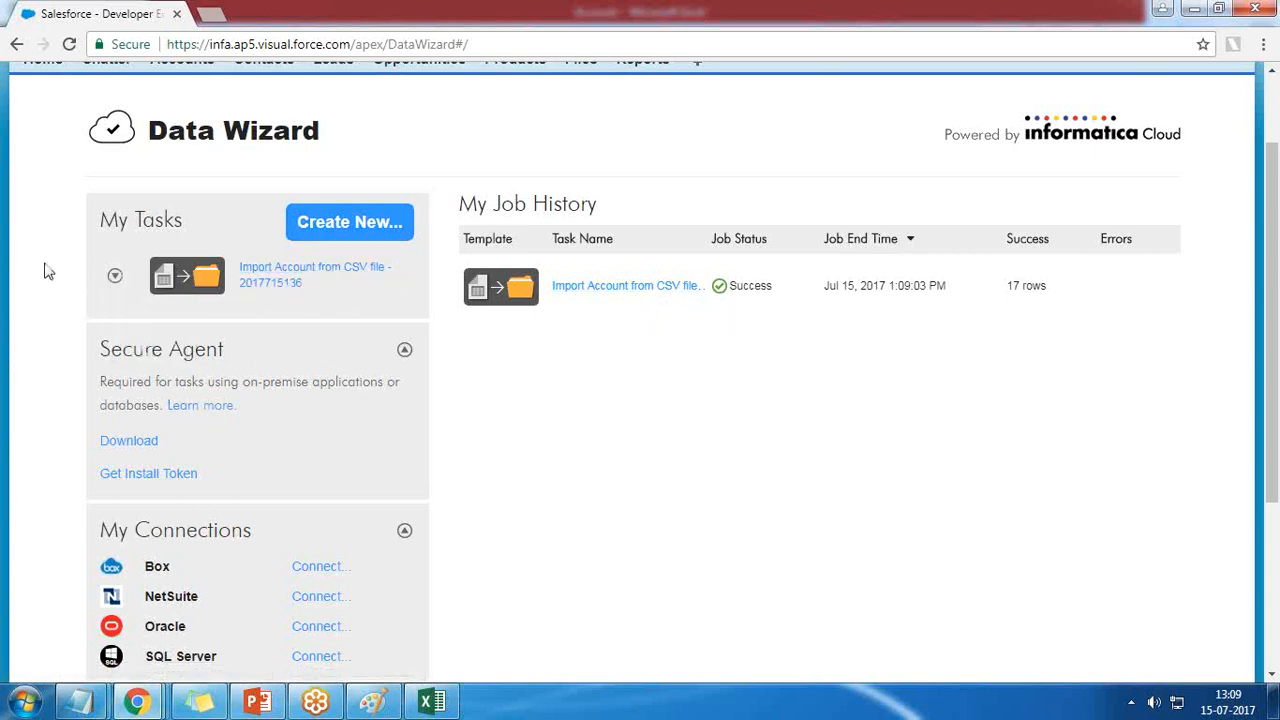
click(114, 280)
click(137, 313)
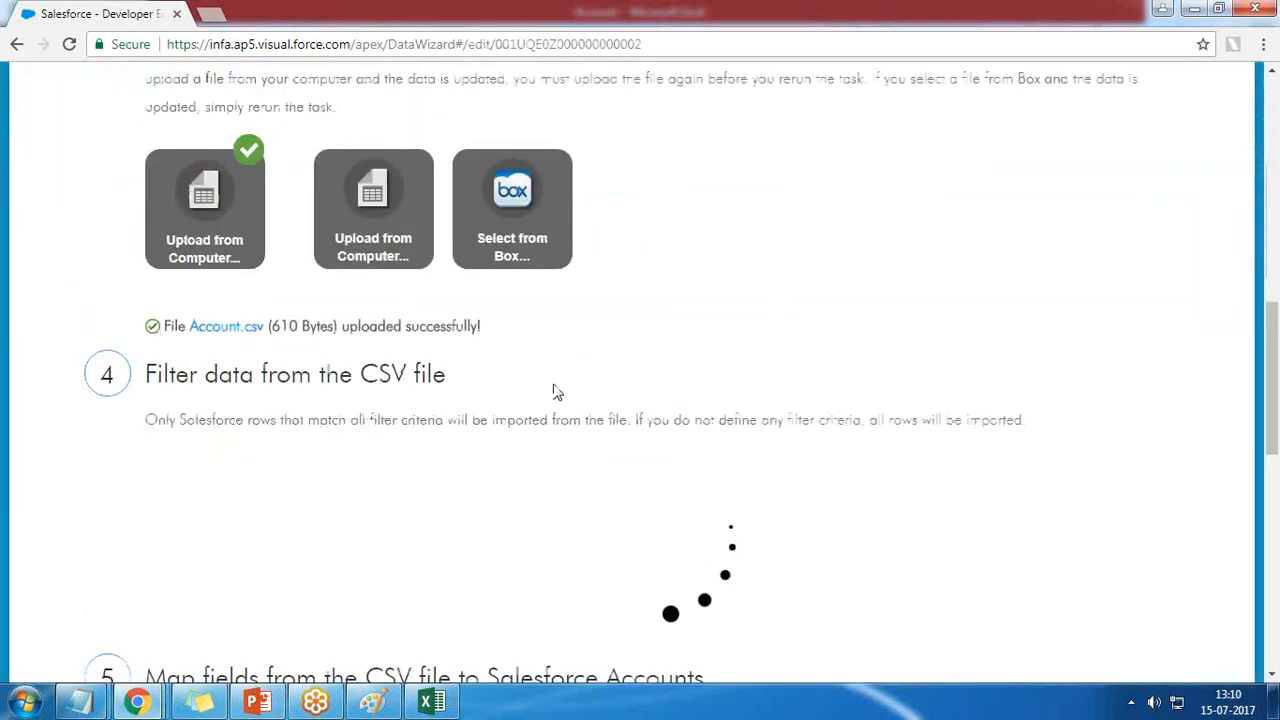
Step: Review the settings of the Account CSV import task from start to end and cancel editing
scroll(536, 434, up, 11)
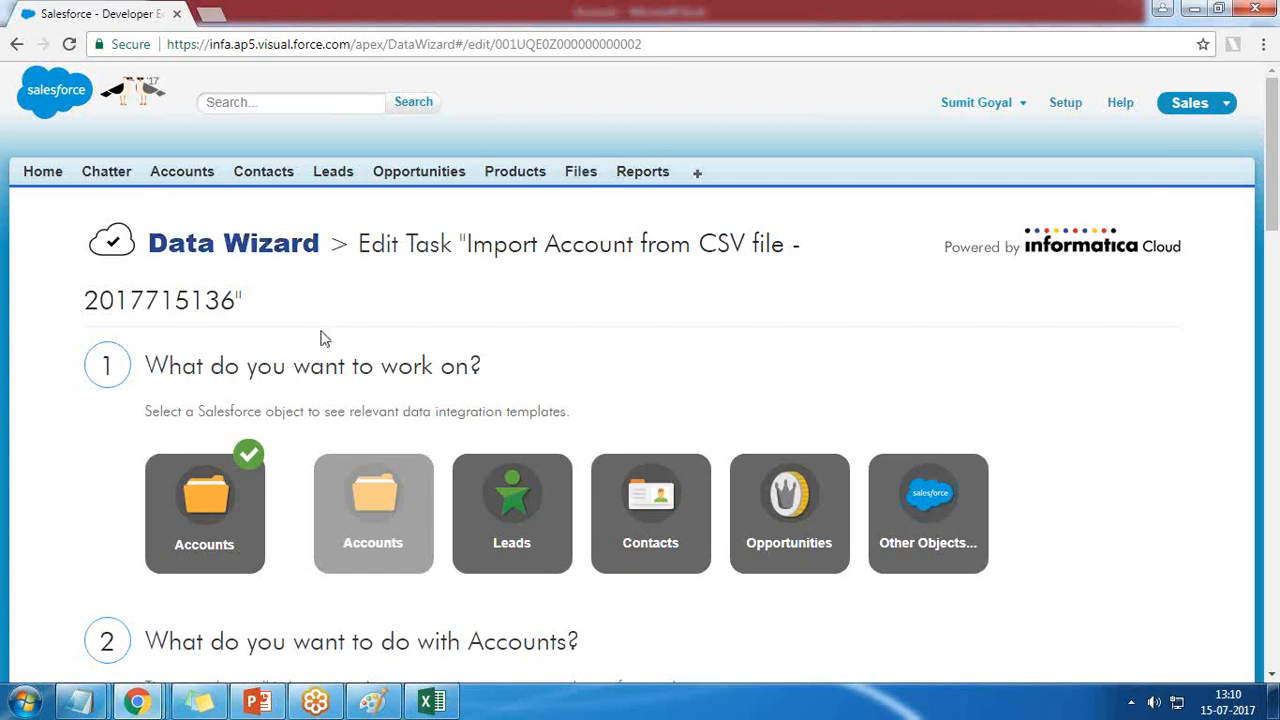
scroll(323, 338, down, 18)
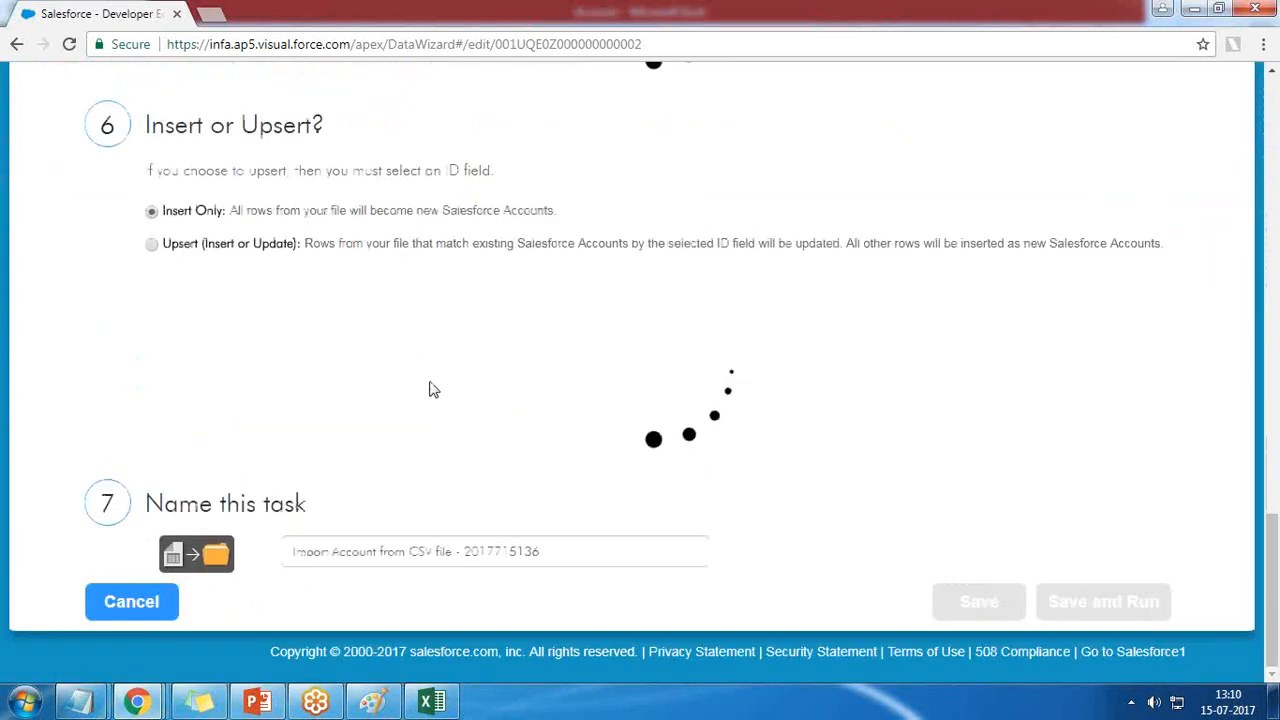
click(132, 602)
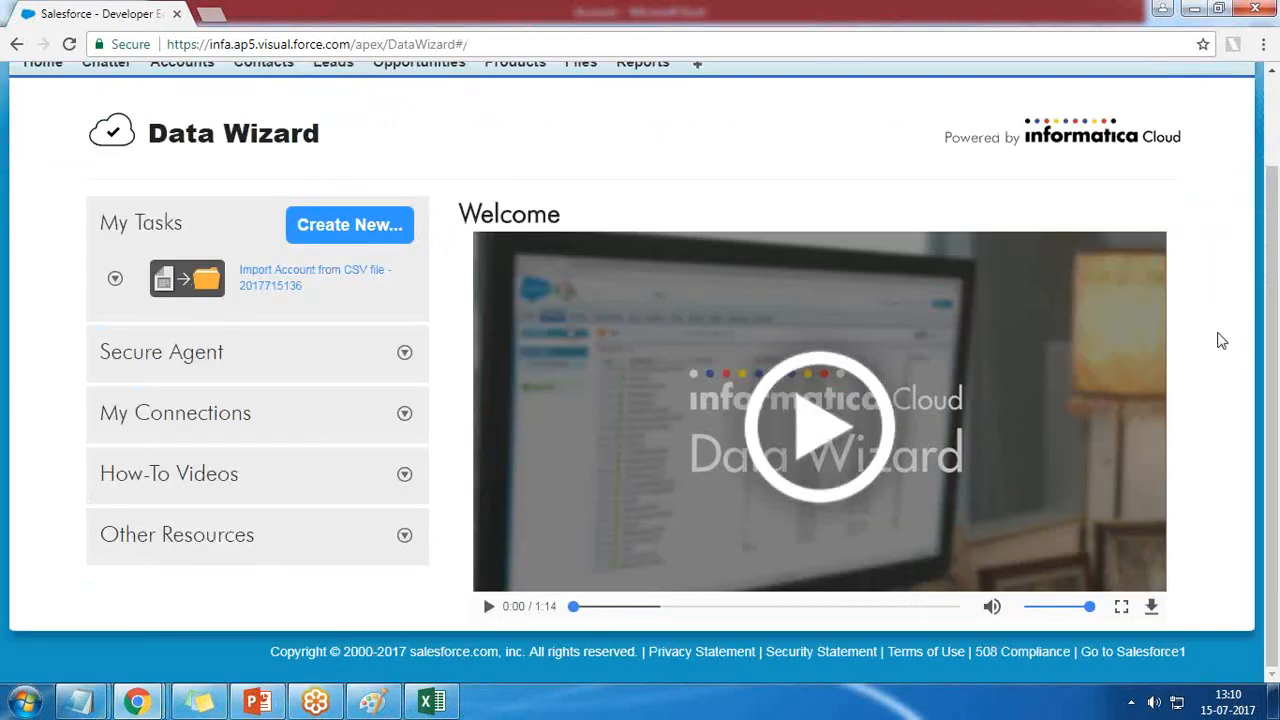
Step: Check the Secure Agent section and the import task's available actions, and review the job history
scroll(1220, 328, down, 3)
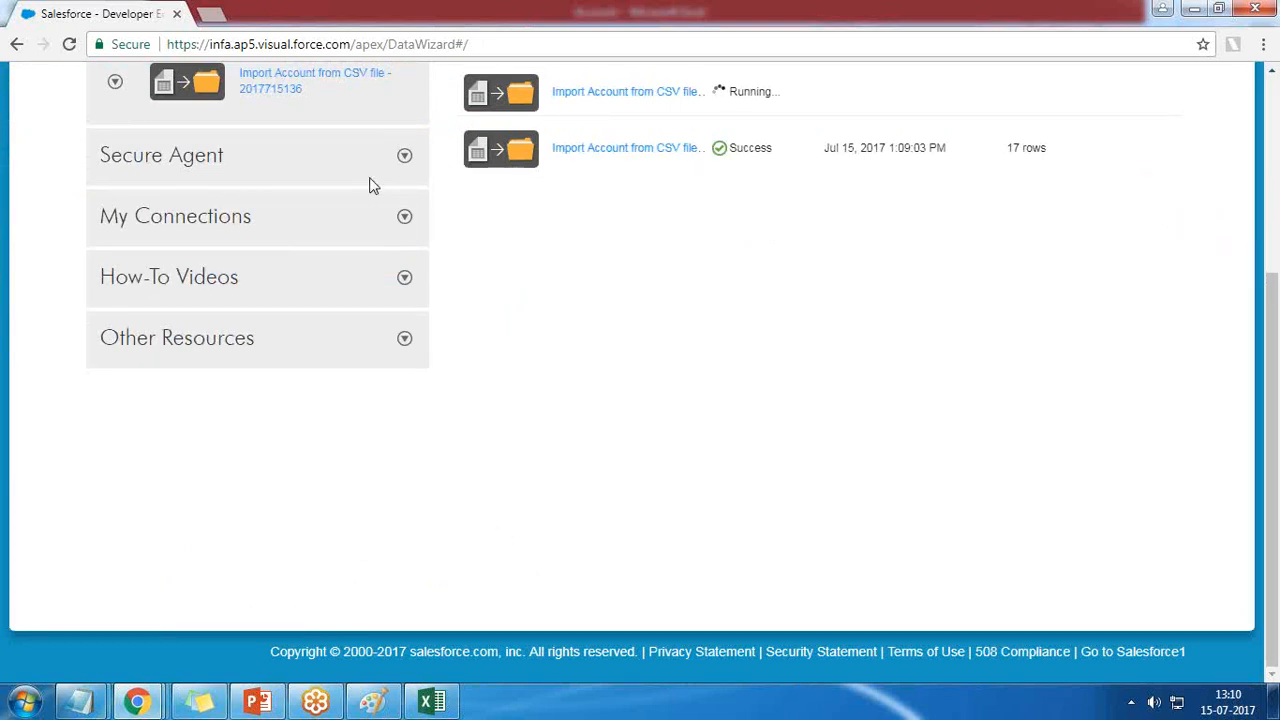
click(404, 157)
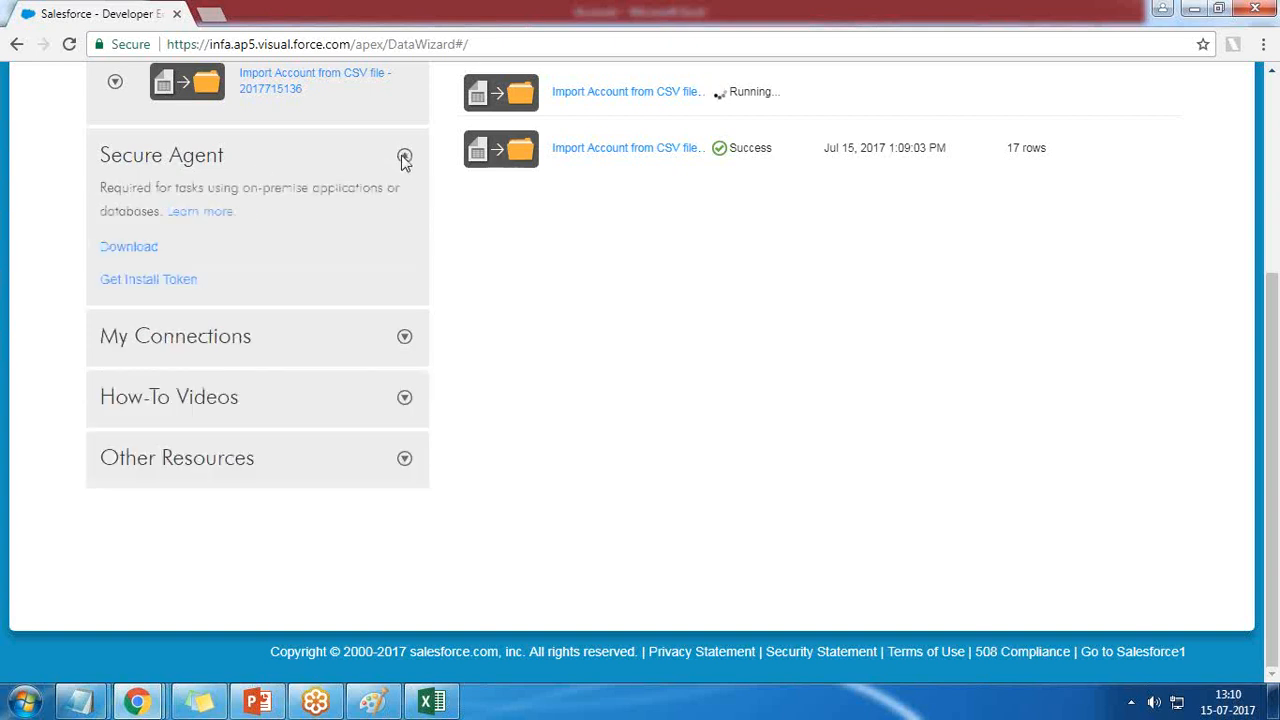
click(403, 158)
click(115, 81)
click(121, 98)
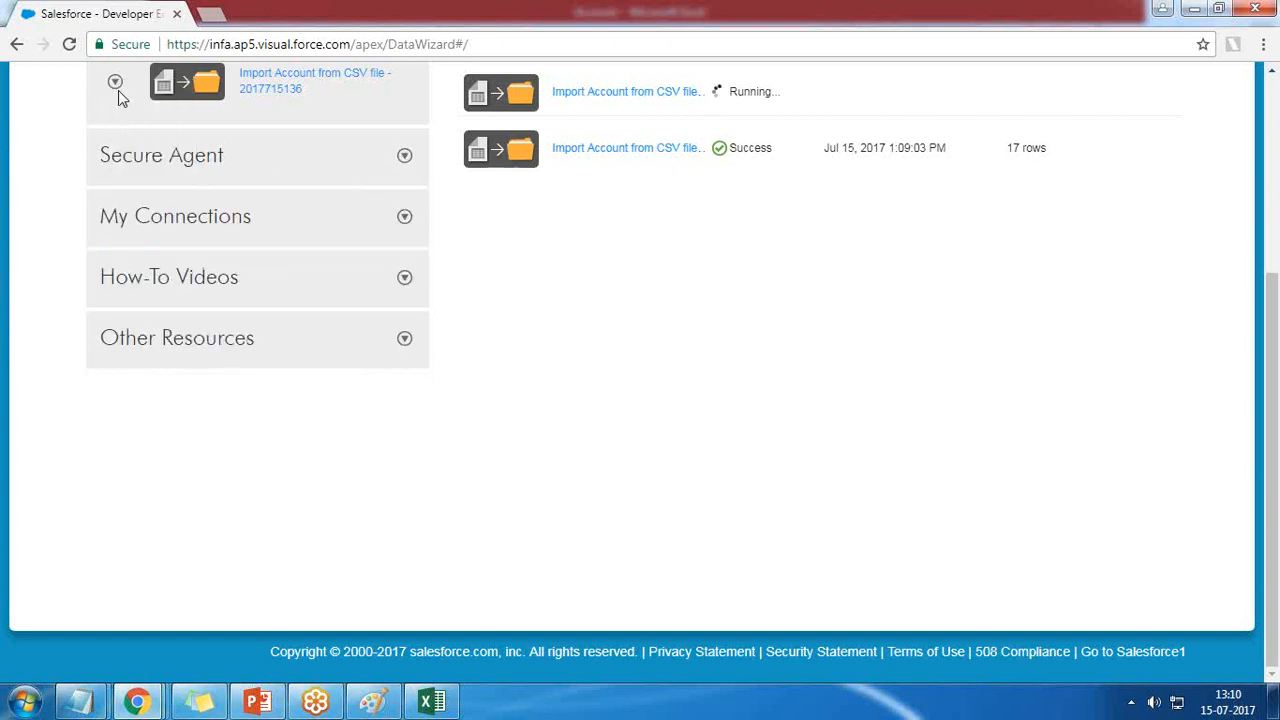
drag(1275, 286, 1279, 92)
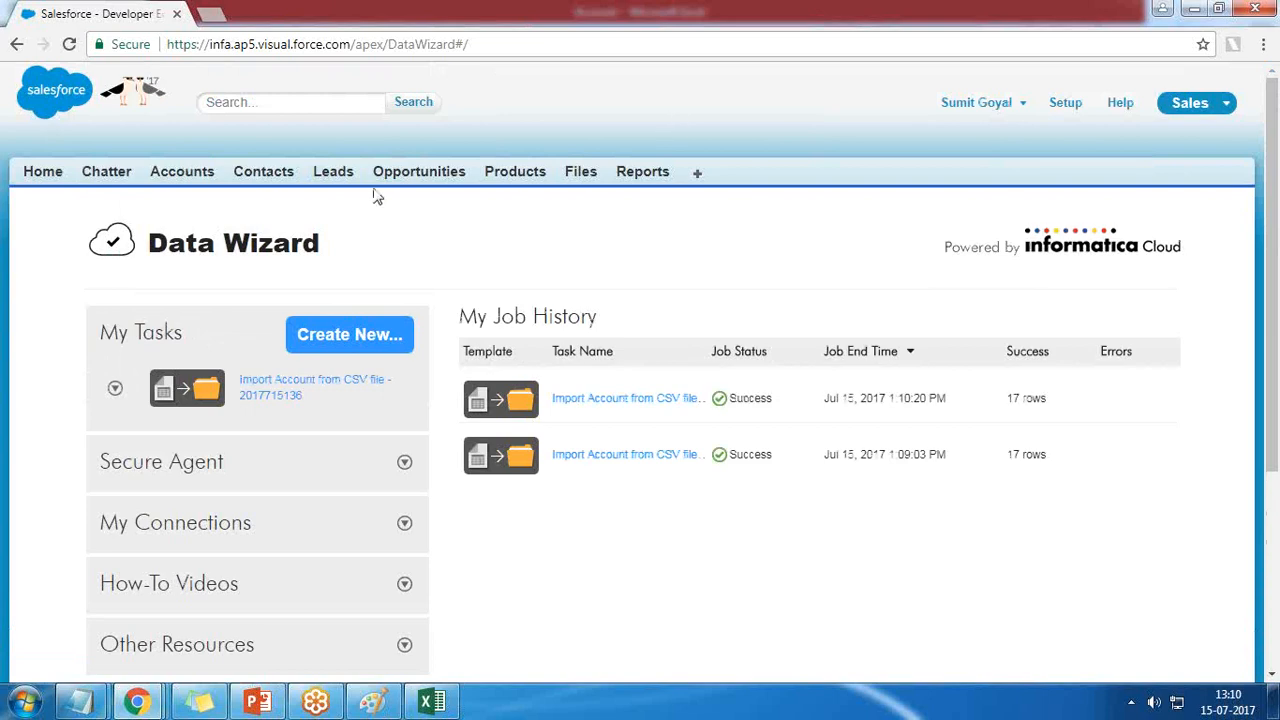
Step: Show the Salesforce accounts in the New This Week view, look through the records and check the other available views
click(162, 174)
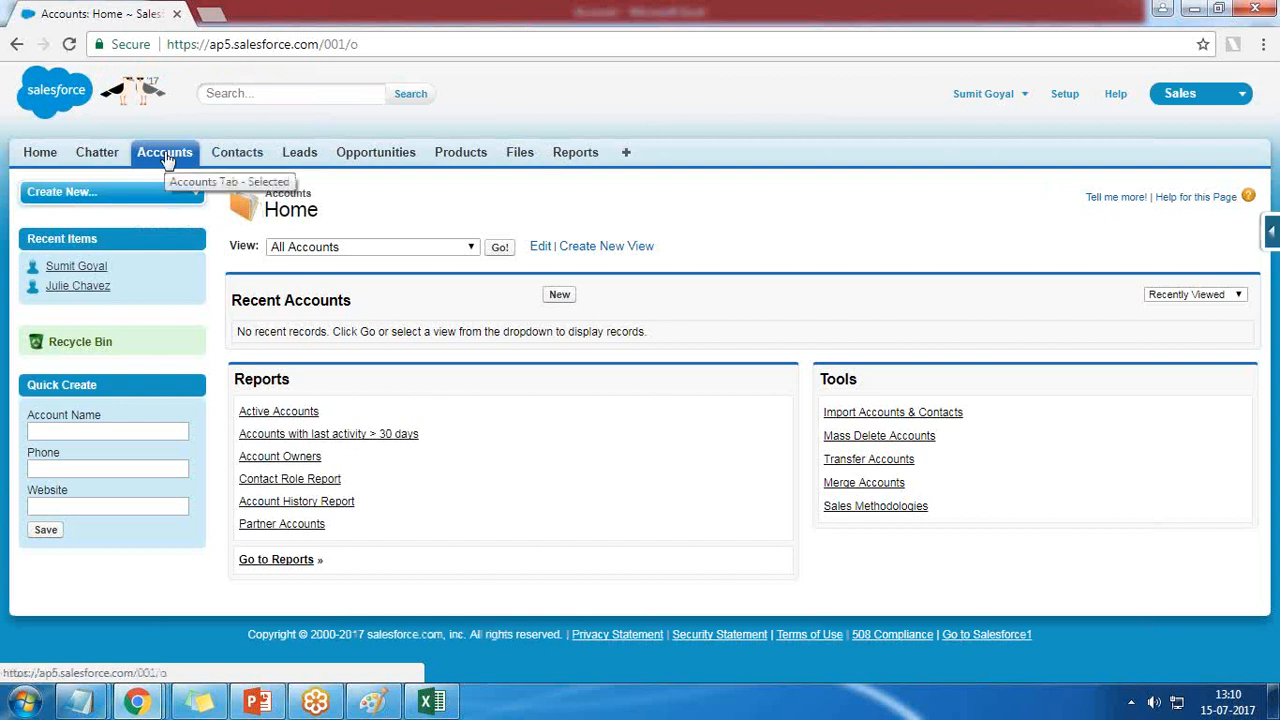
click(470, 247)
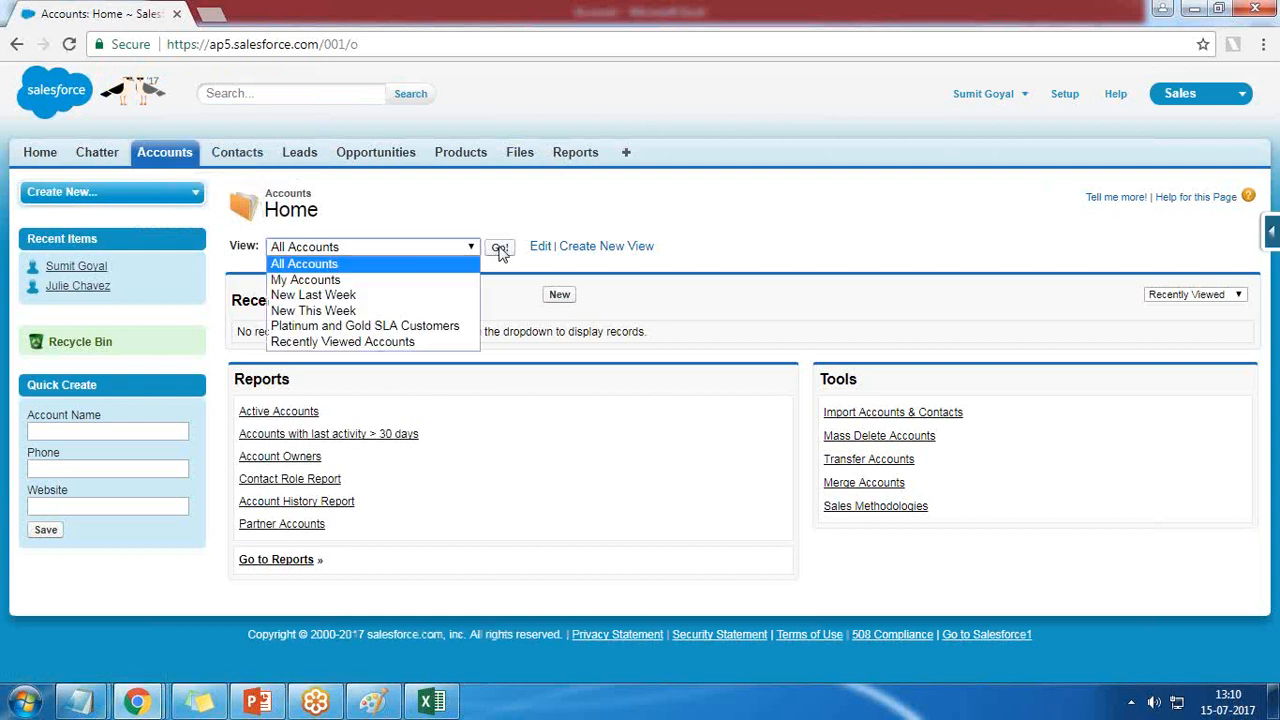
click(356, 317)
click(499, 248)
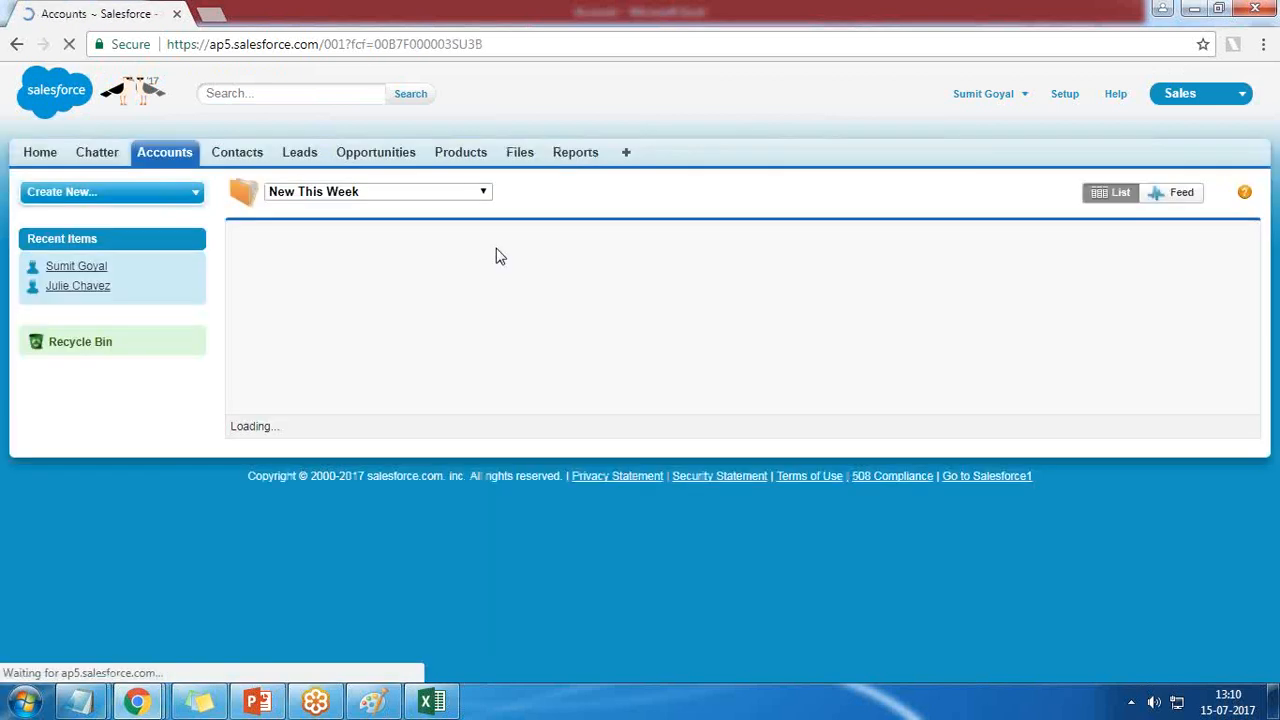
scroll(514, 497, down, 2)
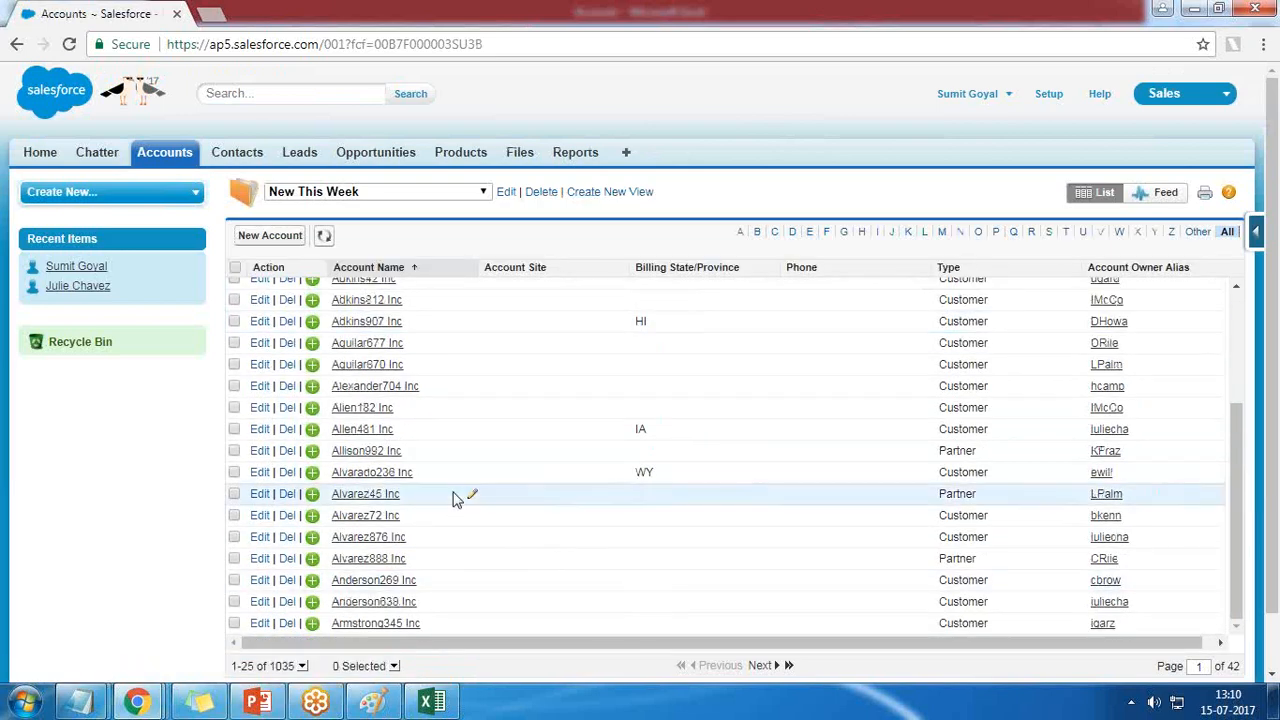
scroll(457, 497, down, 1)
scroll(452, 505, up, 5)
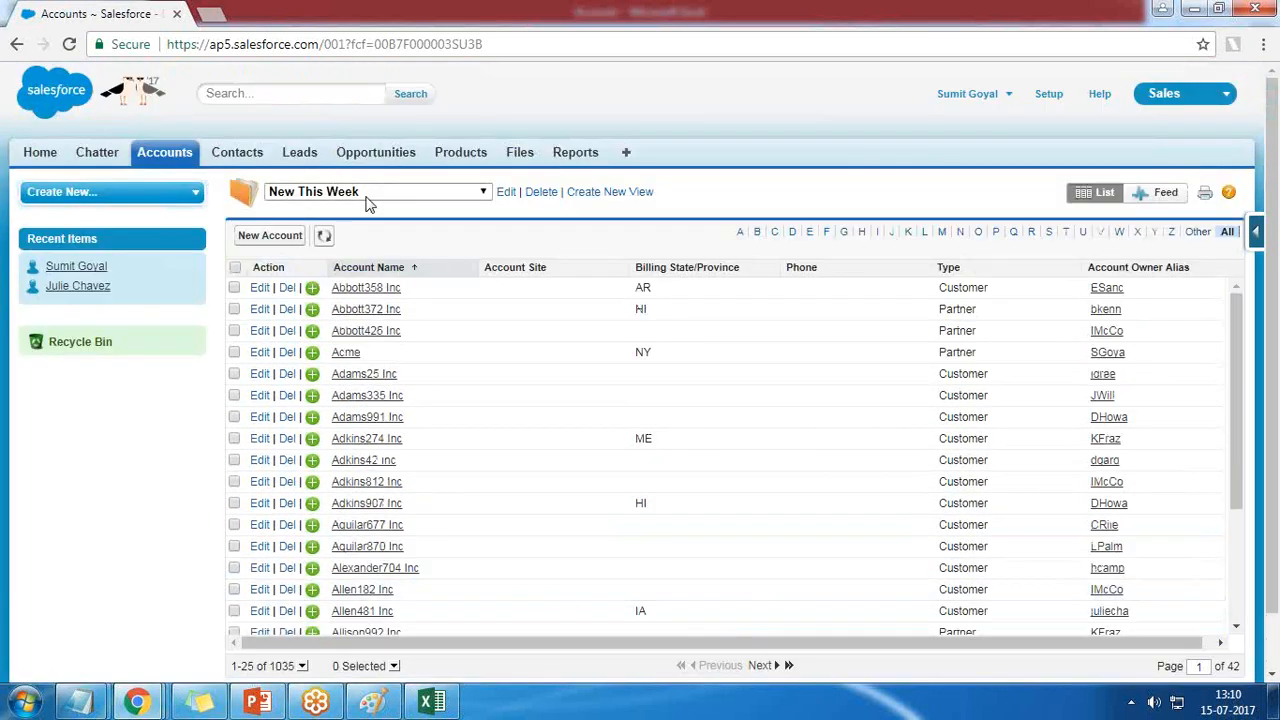
click(369, 199)
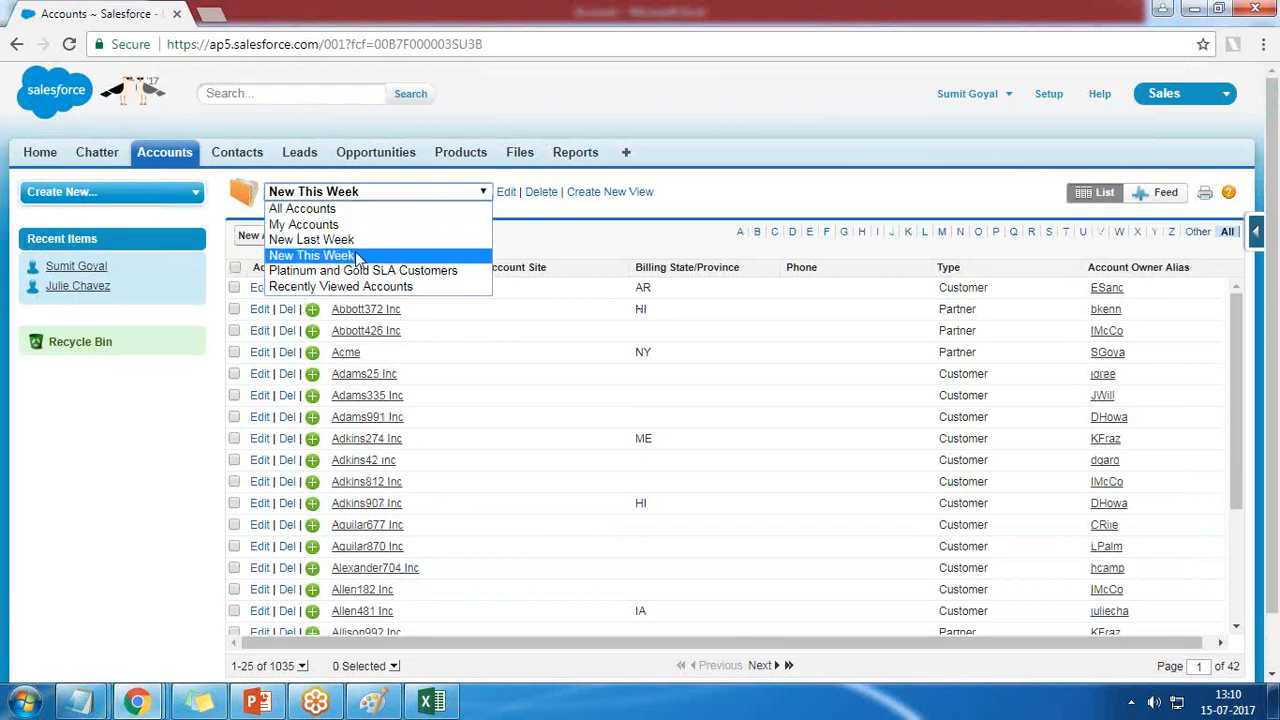
click(1217, 322)
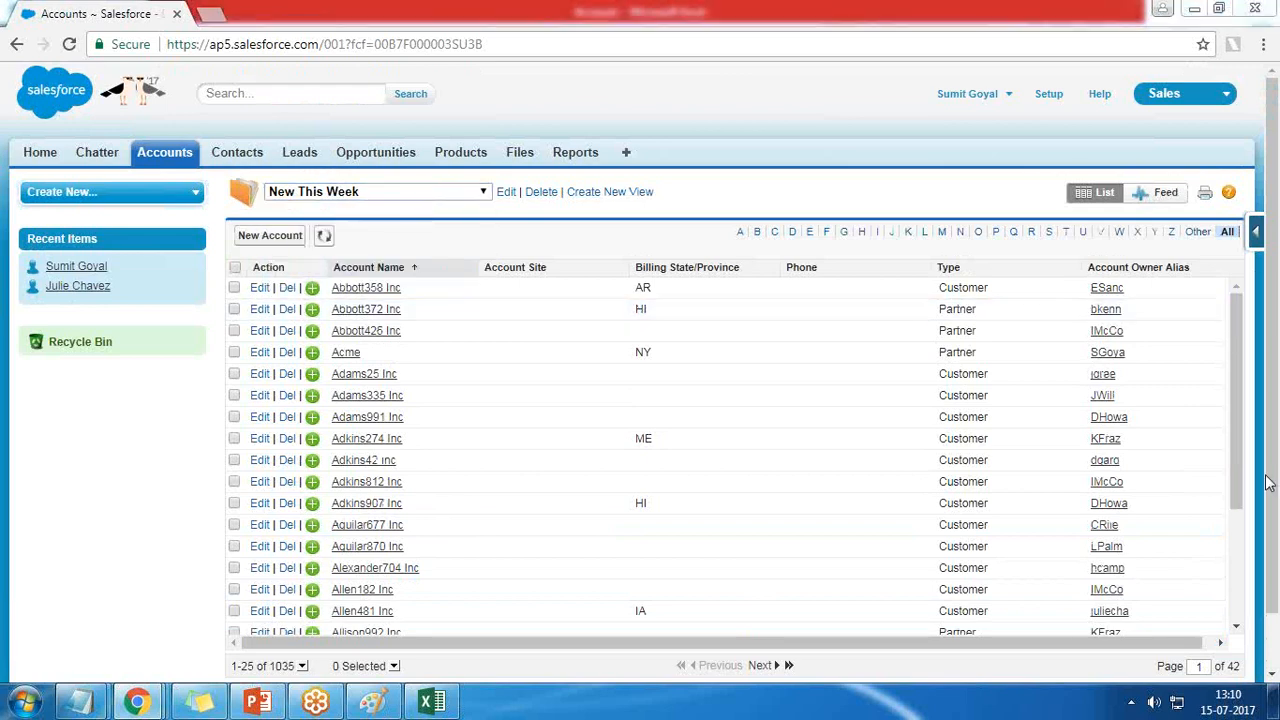